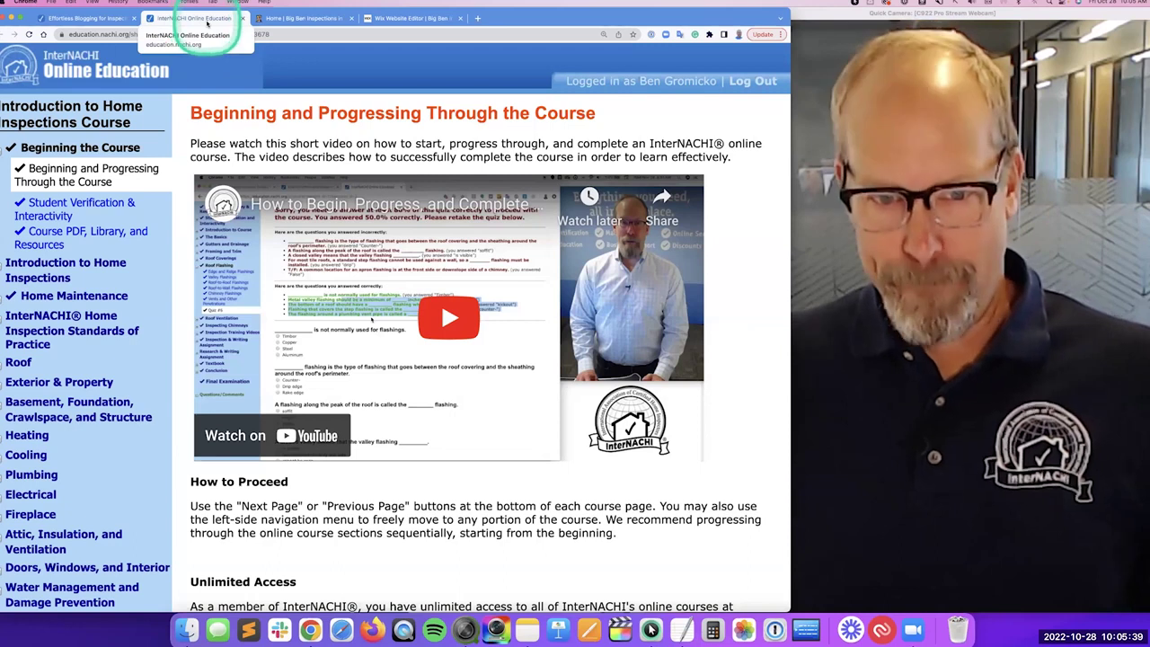
Switch to the 'Home | Big Ben Inspections' tab to show the live homepage
click(292, 19)
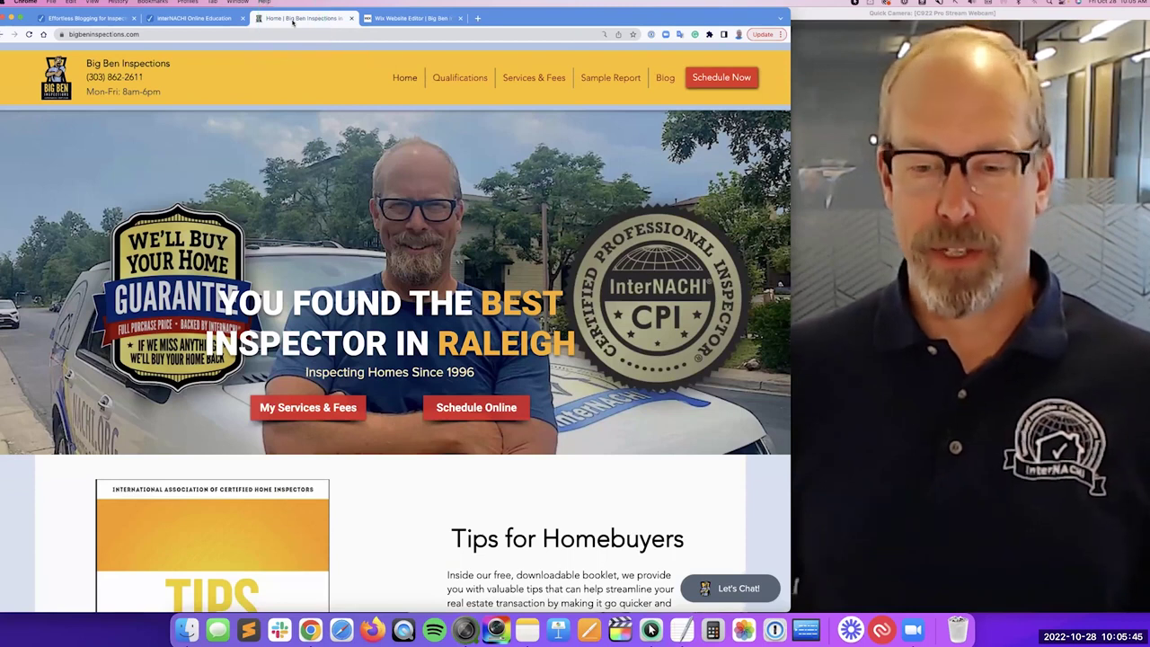
click(292, 21)
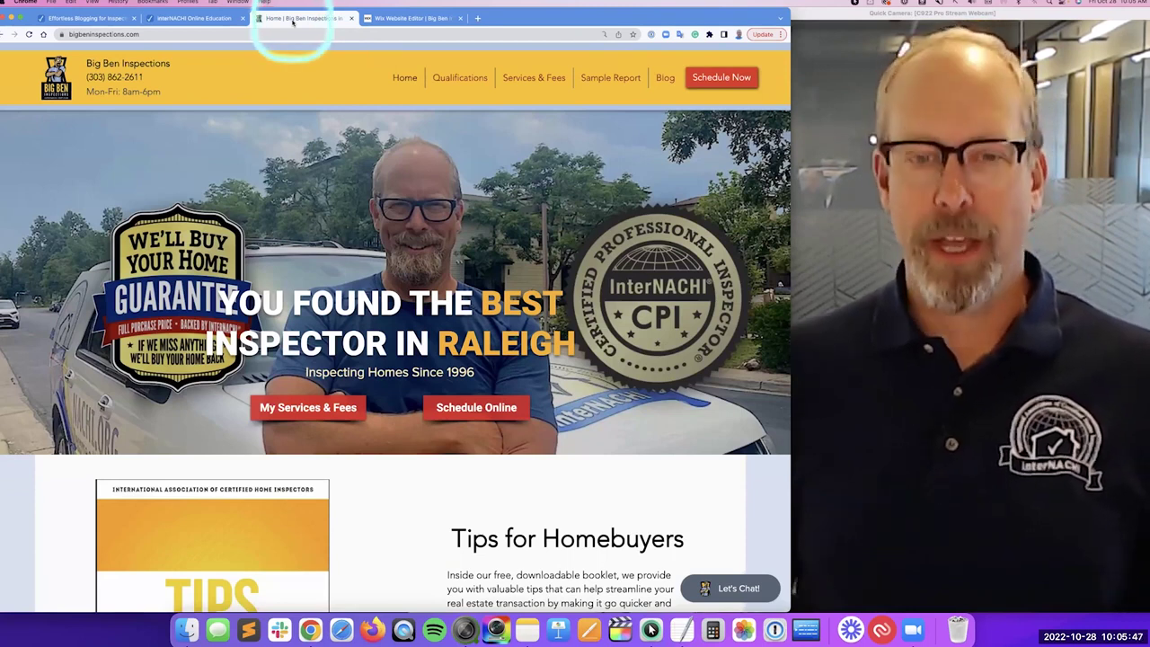
click(292, 22)
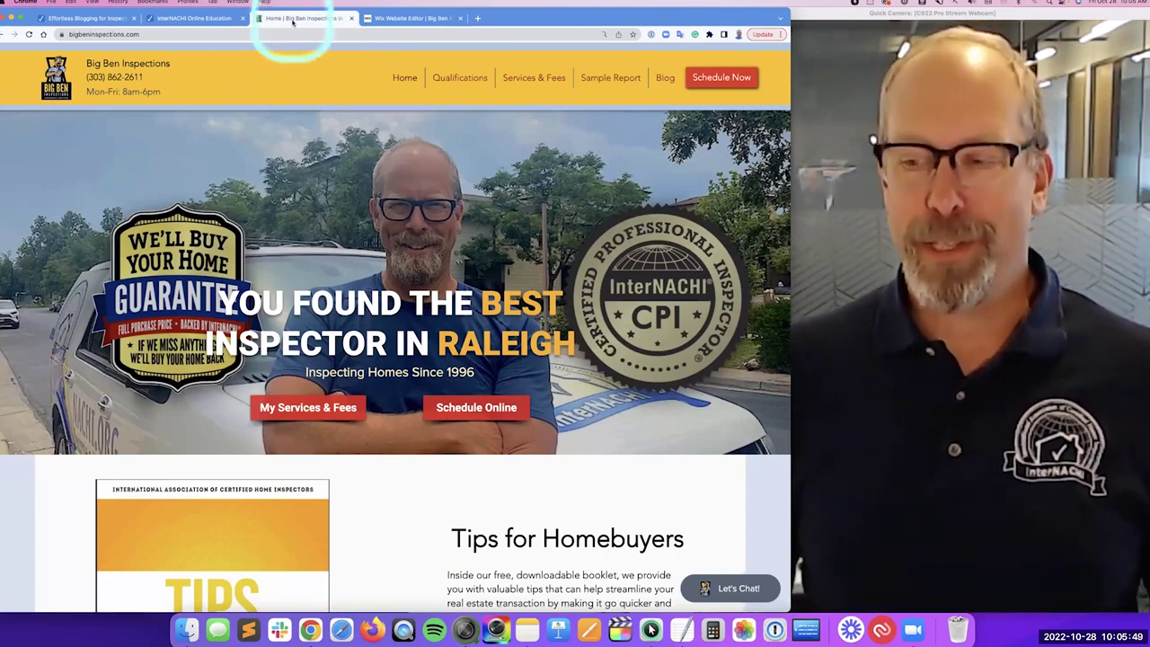
click(292, 21)
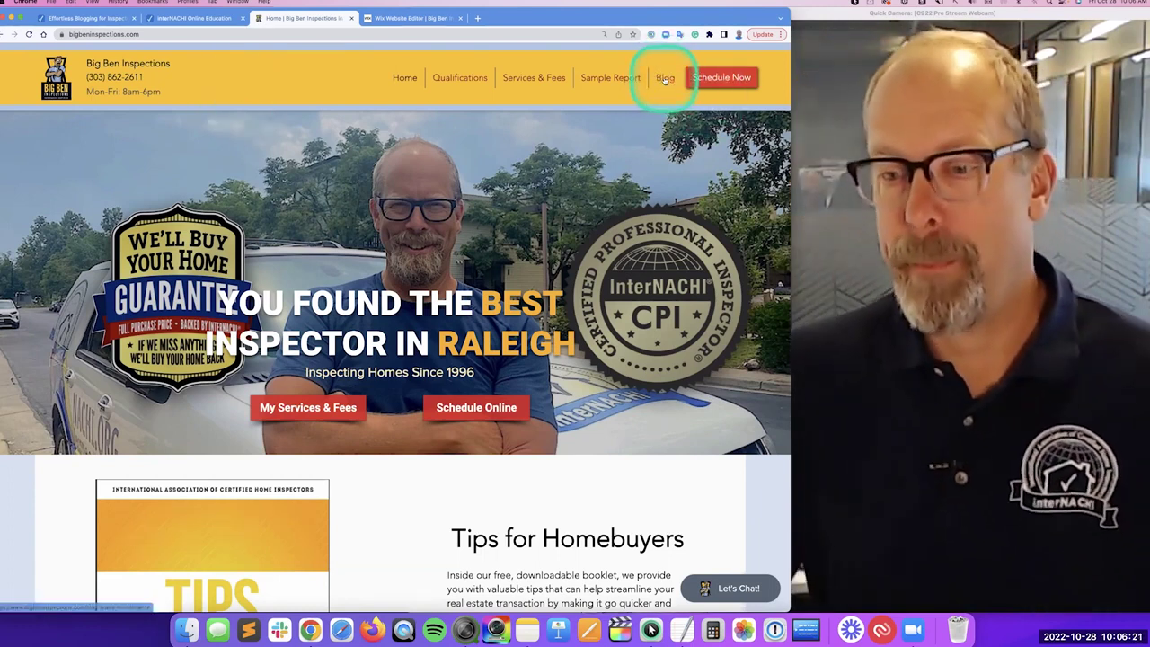
Open the live site's Blog page and browse the post grid, including 'Primary Responsibility'
click(664, 79)
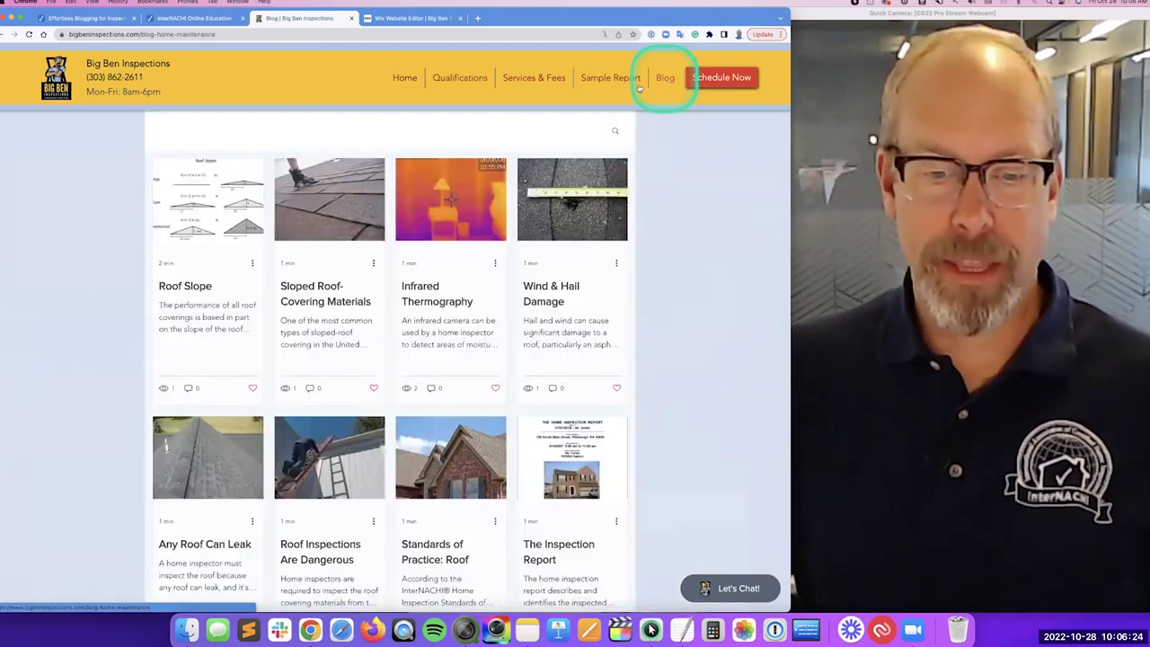
click(351, 229)
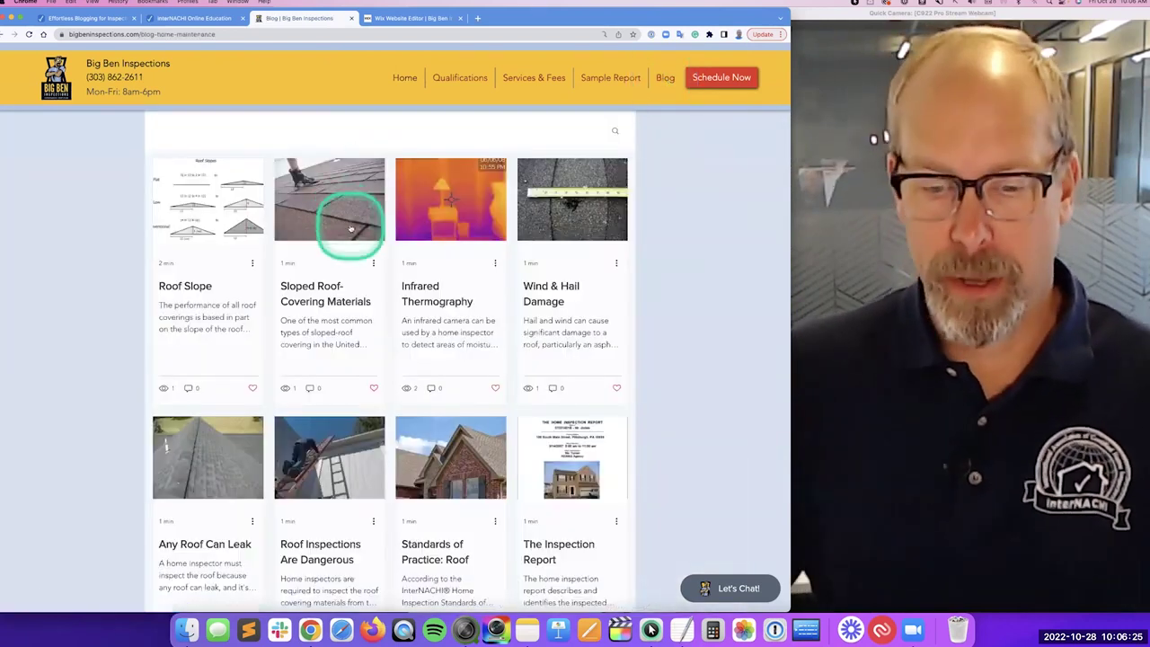
scroll(354, 226, down, 4)
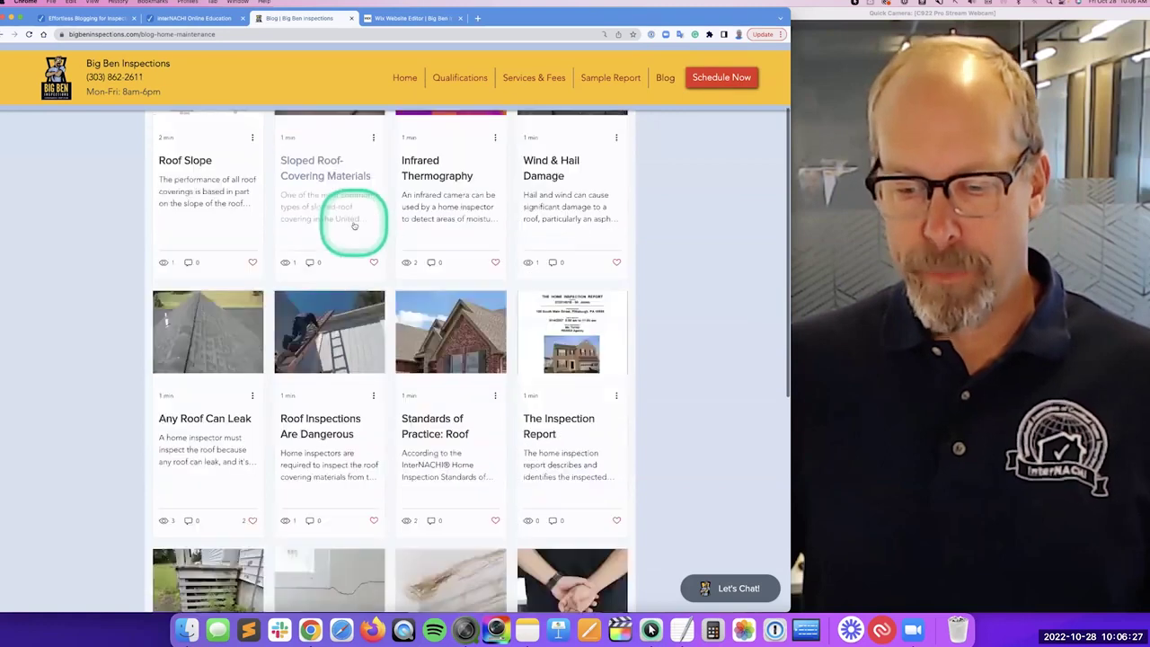
scroll(354, 226, down, 5)
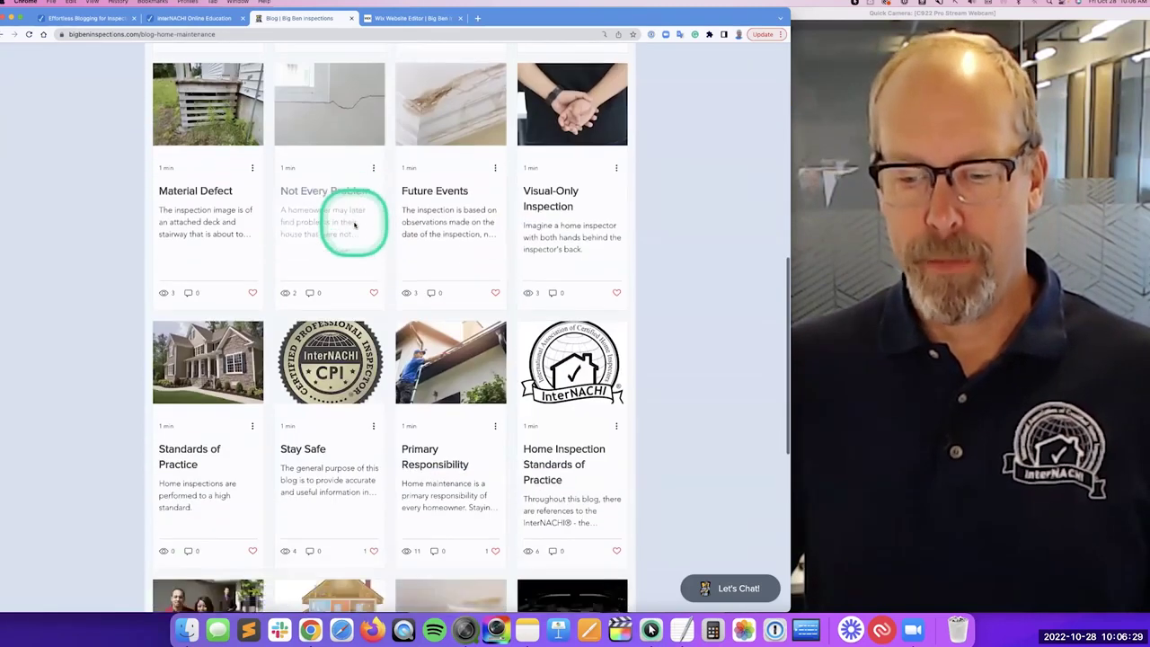
scroll(354, 226, down, 2)
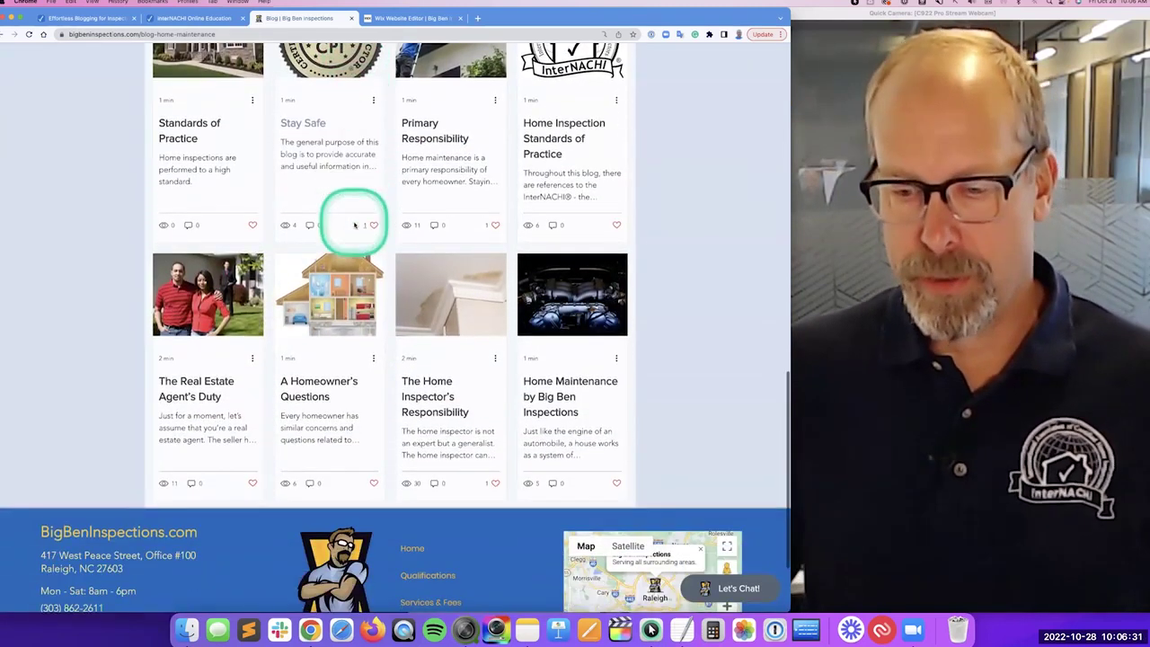
scroll(354, 225, up, 2)
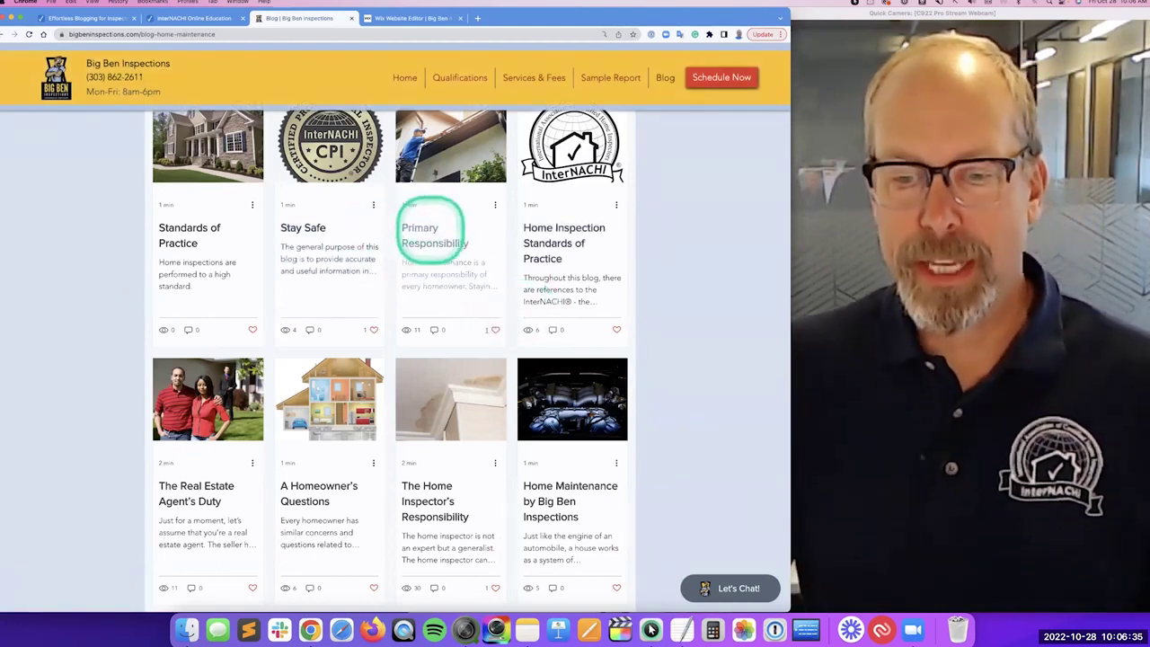
scroll(409, 231, up, 1)
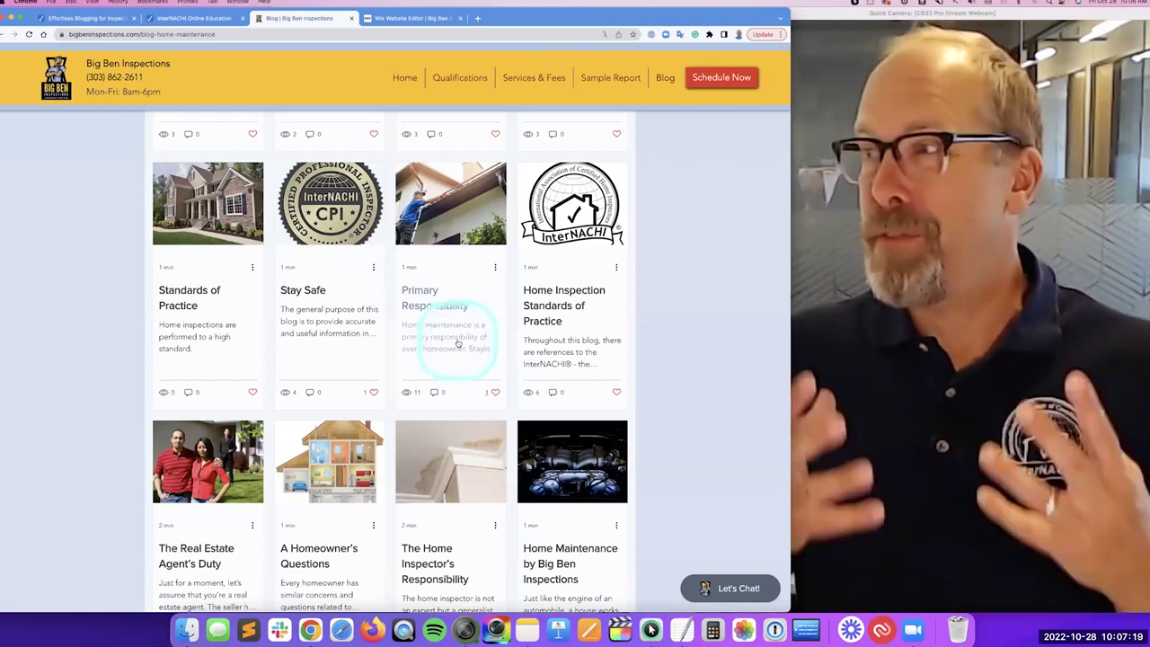
click(457, 343)
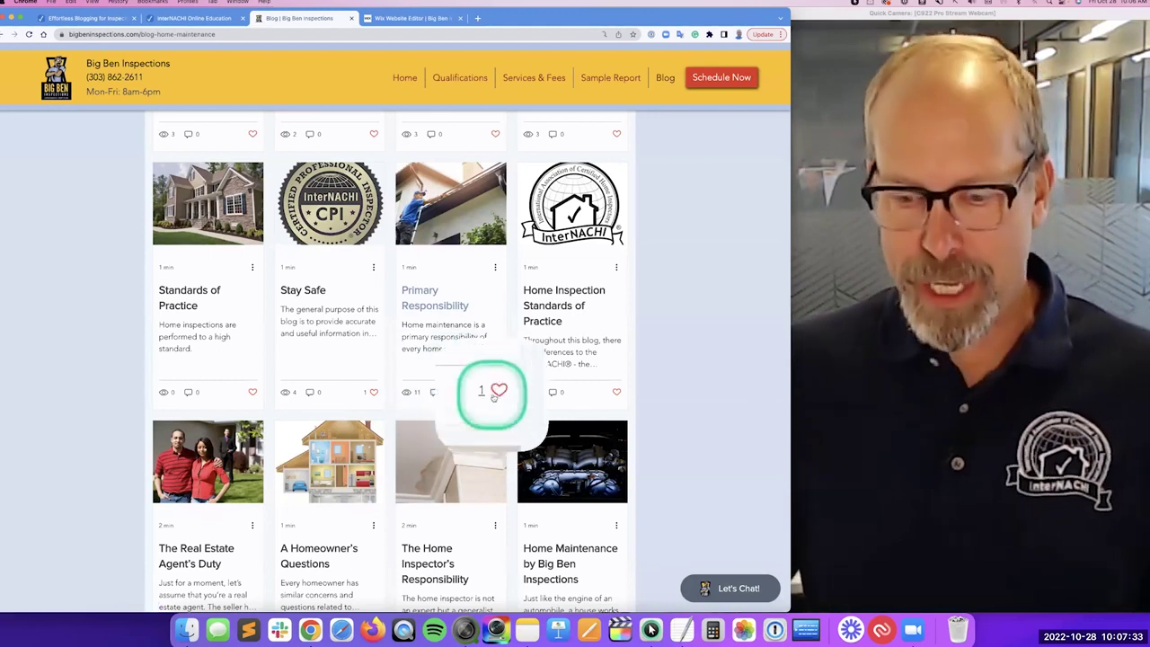
click(442, 341)
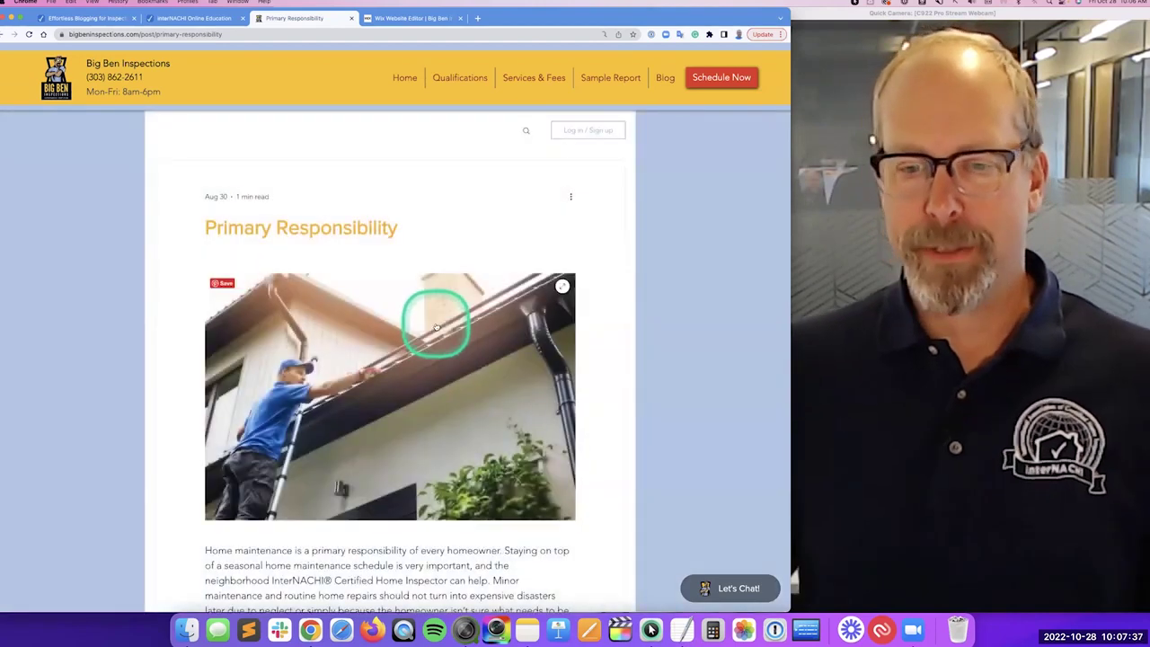
scroll(440, 334, down, 3)
scroll(436, 327, down, 4)
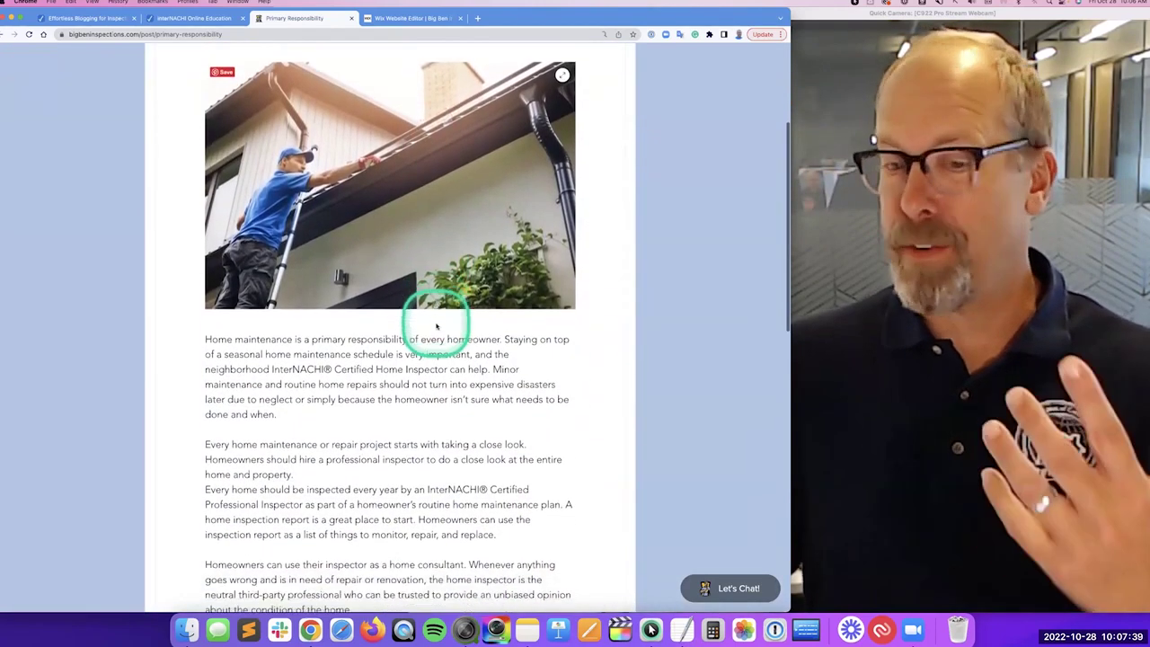
scroll(437, 325, down, 2)
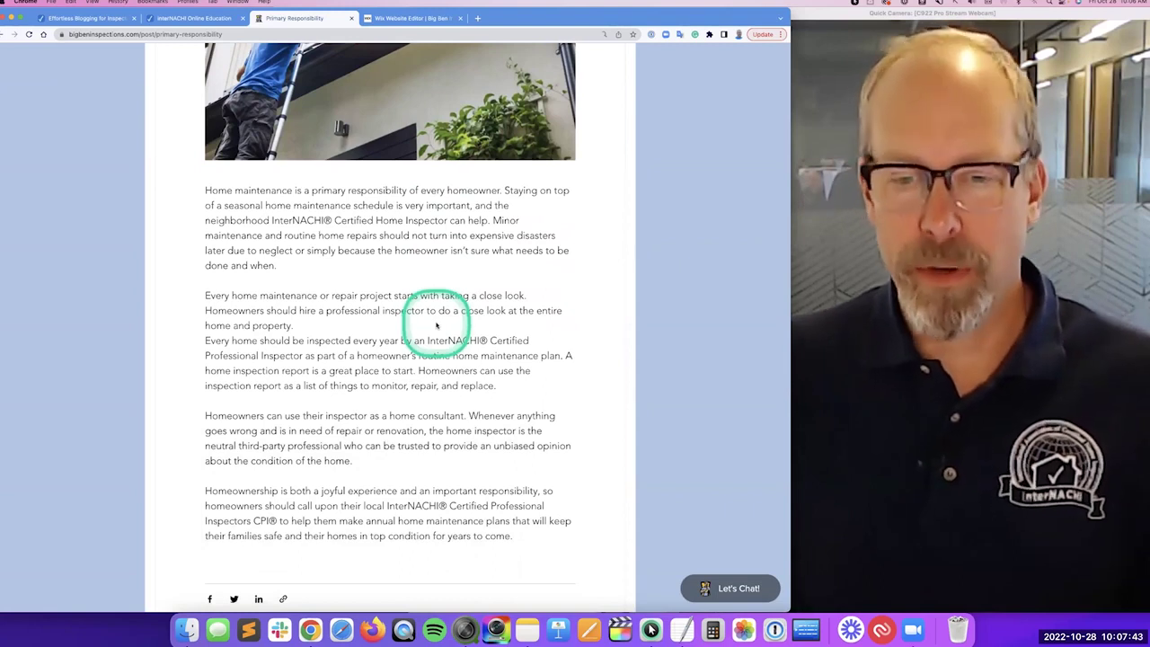
scroll(437, 325, down, 1)
scroll(435, 322, down, 3)
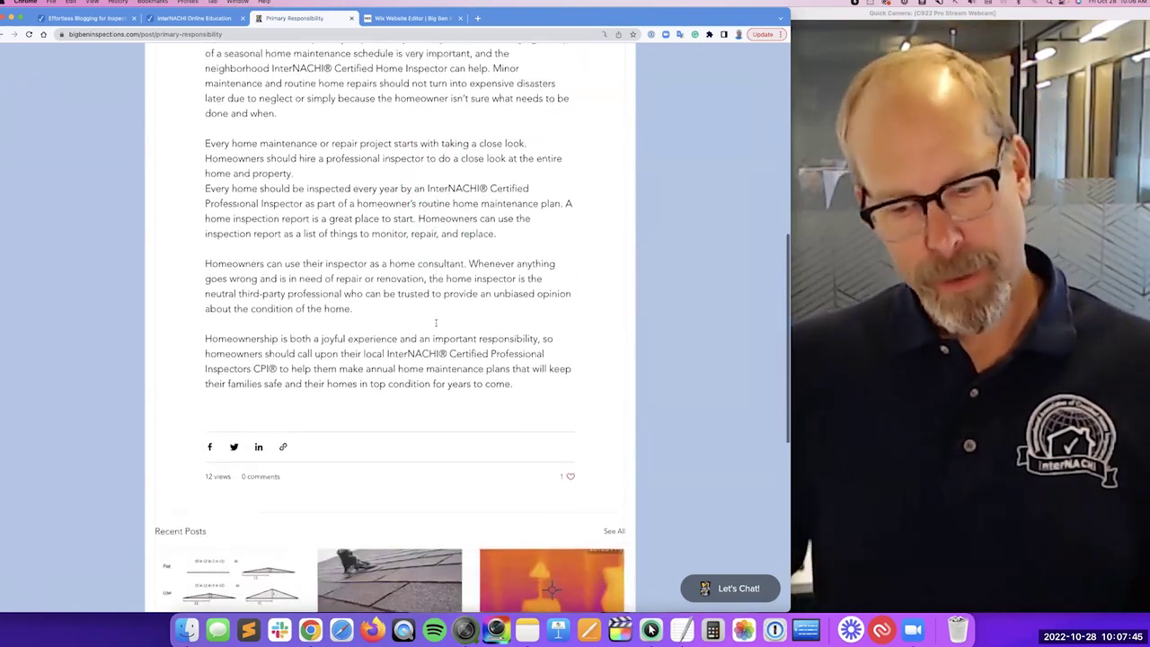
click(210, 440)
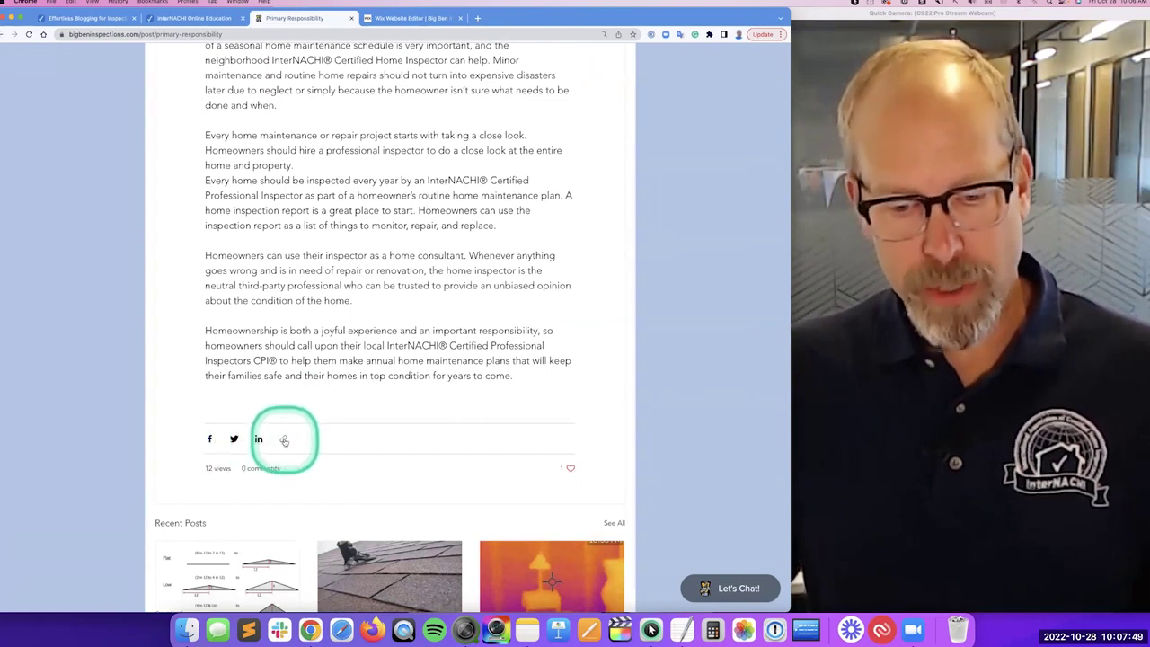
scroll(311, 344, down, 4)
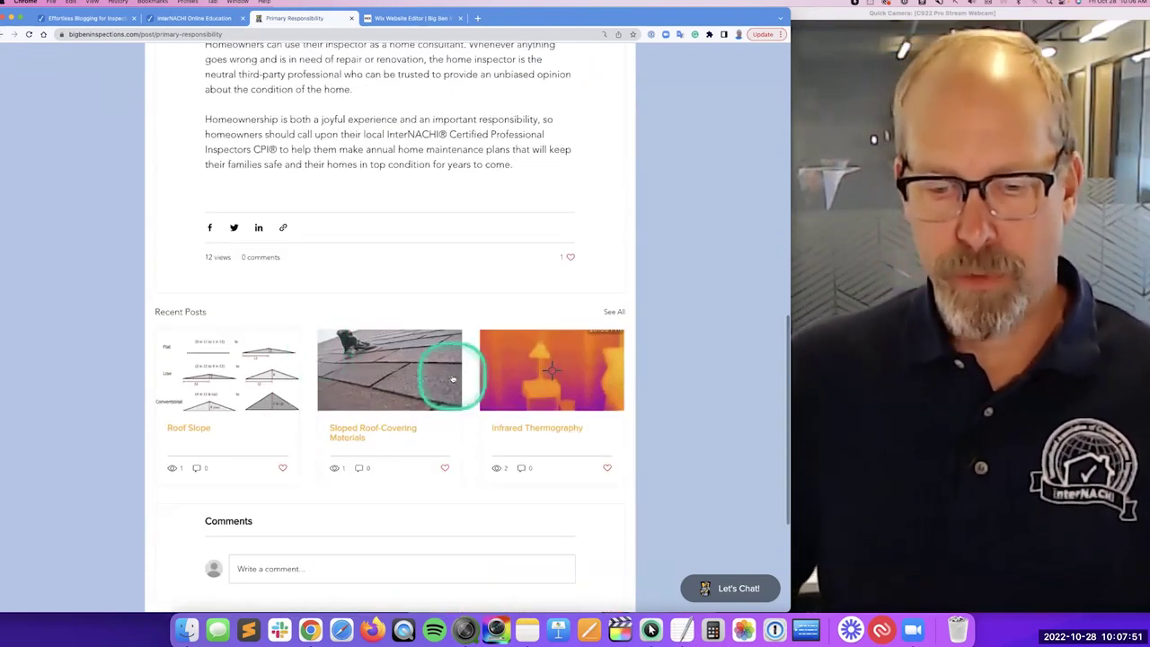
scroll(449, 374, up, 15)
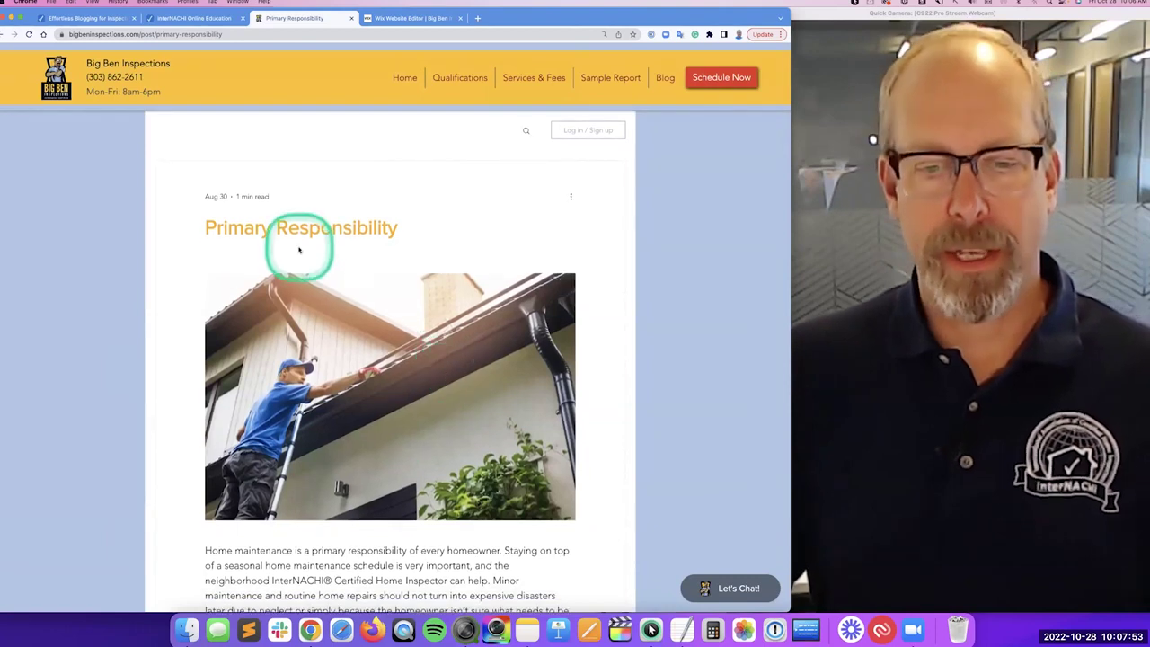
scroll(300, 249, down, 1)
scroll(298, 251, down, 3)
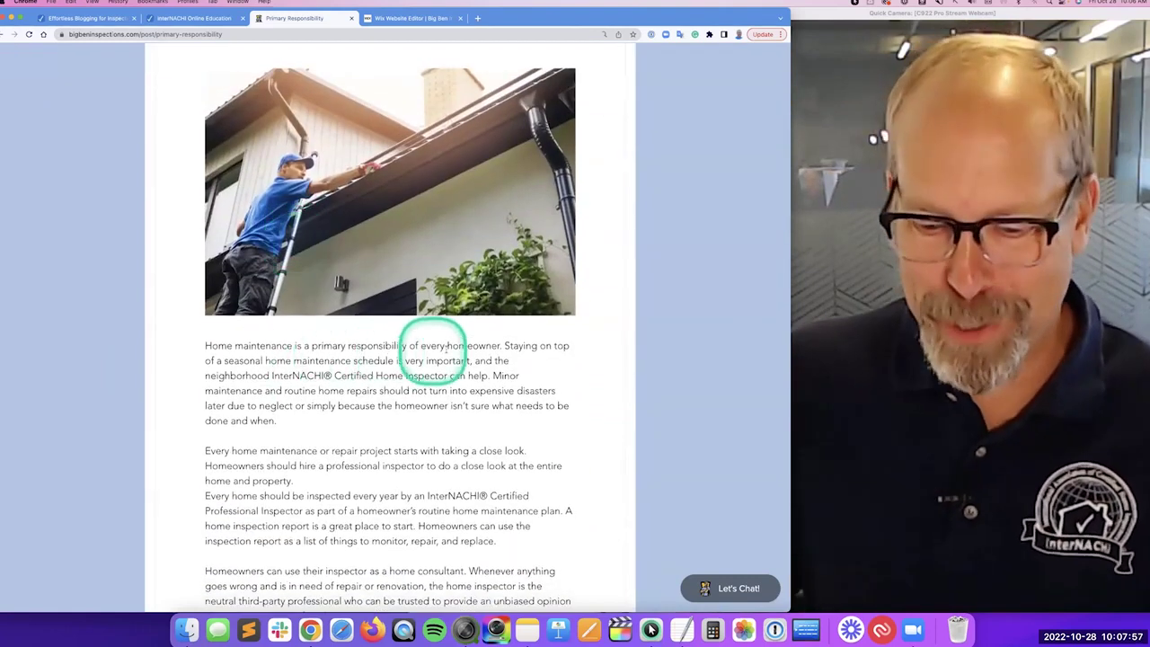
scroll(444, 361, up, 5)
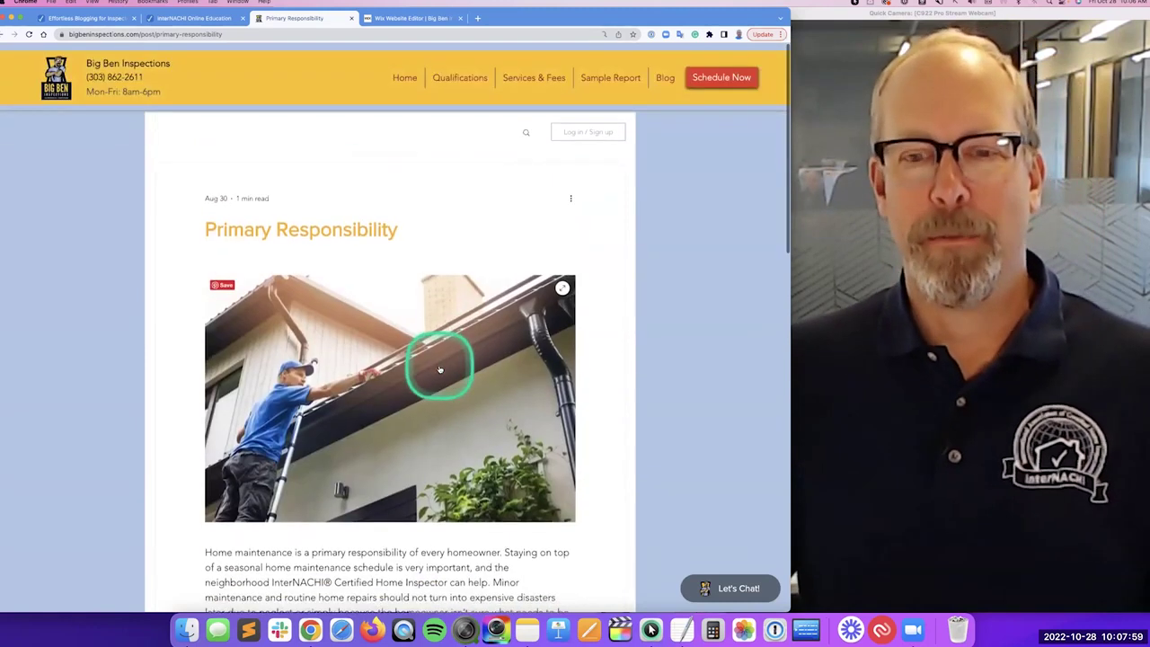
click(664, 78)
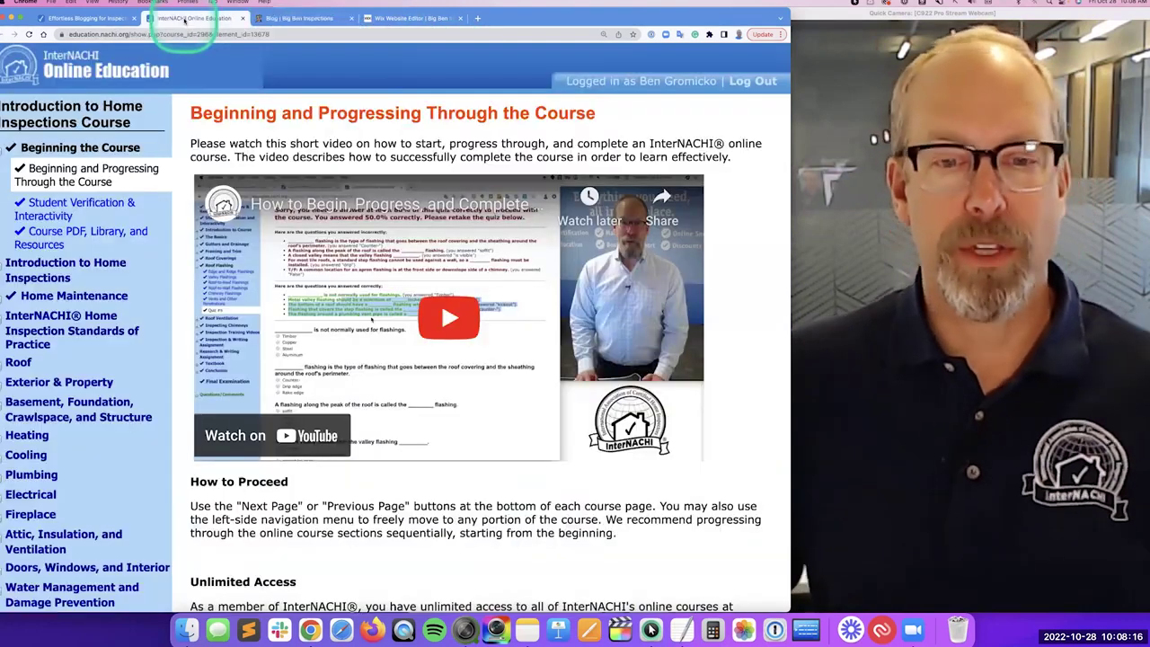
On the live site, open the 'Any Roof Can Leak' blog post
click(305, 18)
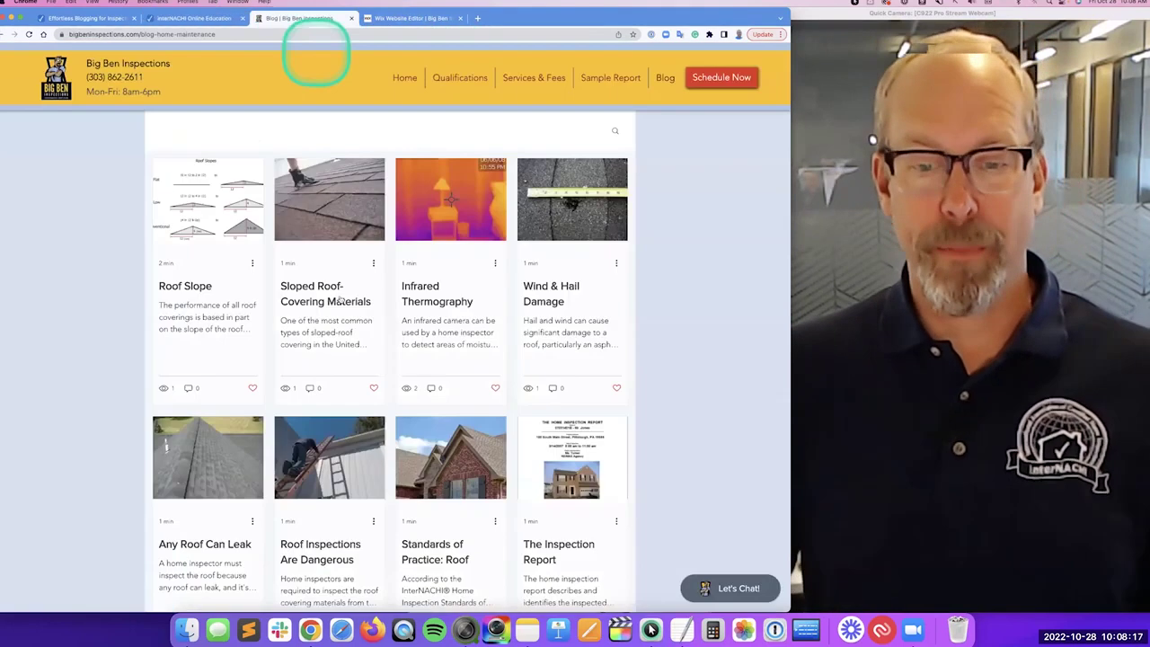
click(208, 278)
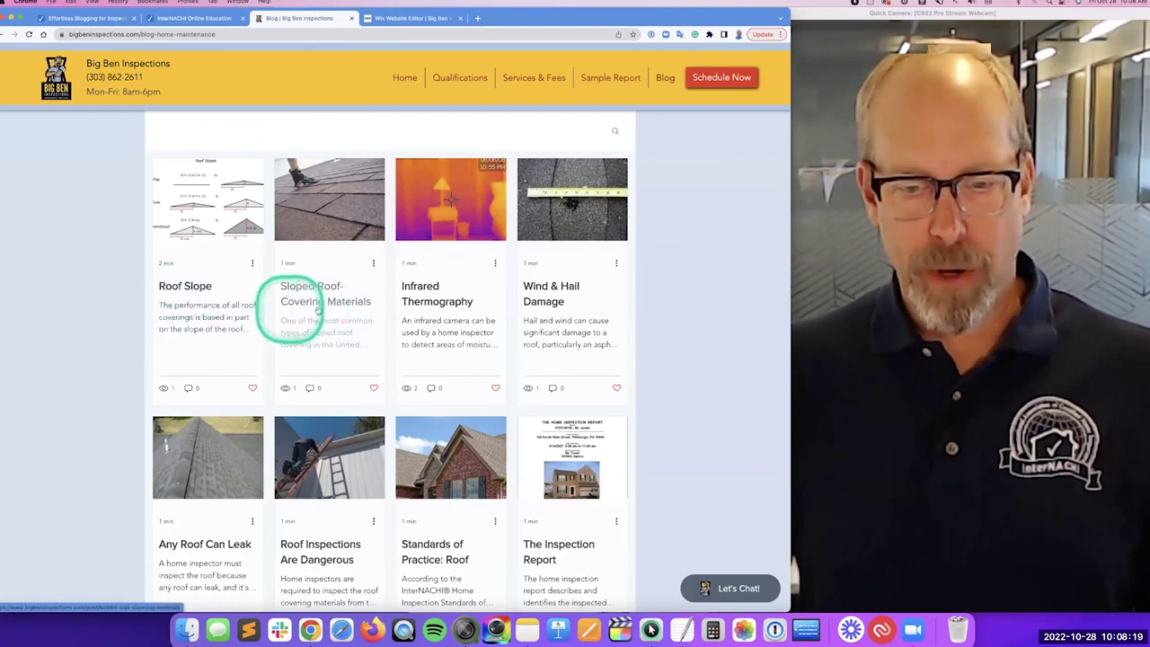
scroll(462, 290, down, 3)
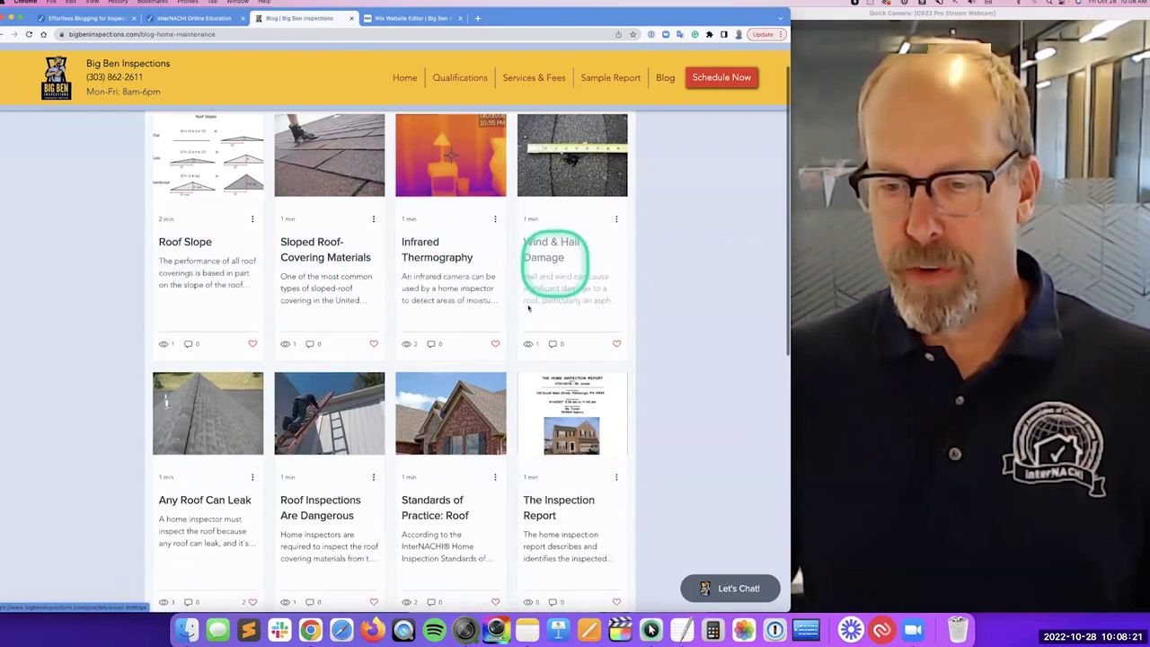
scroll(399, 359, down, 1)
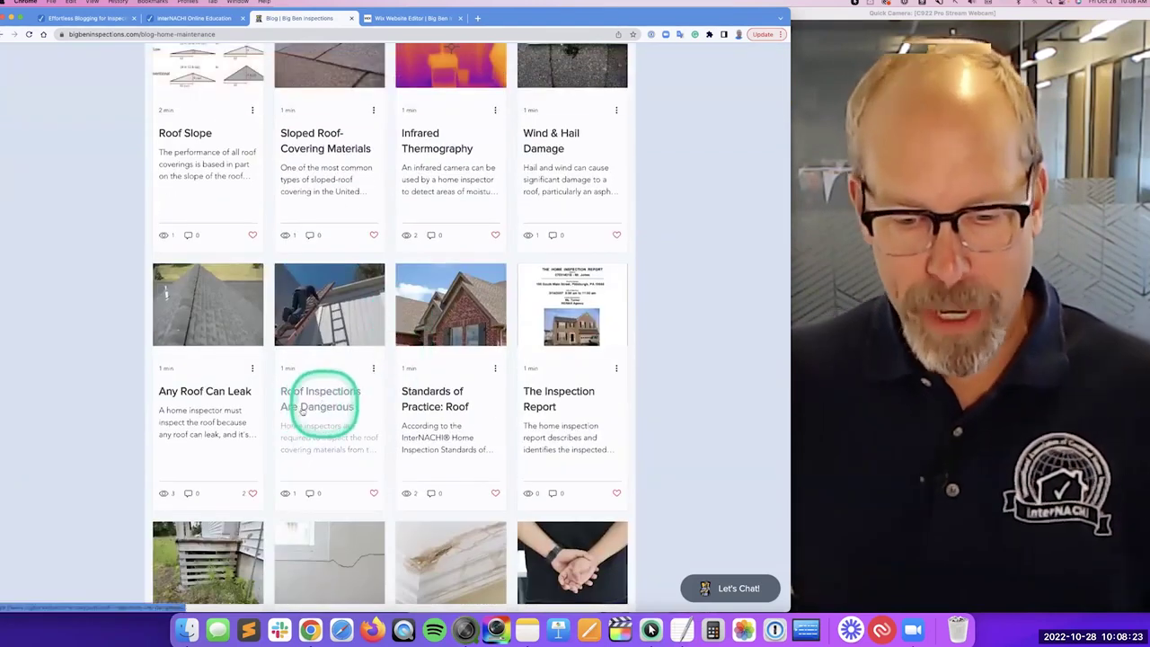
click(208, 391)
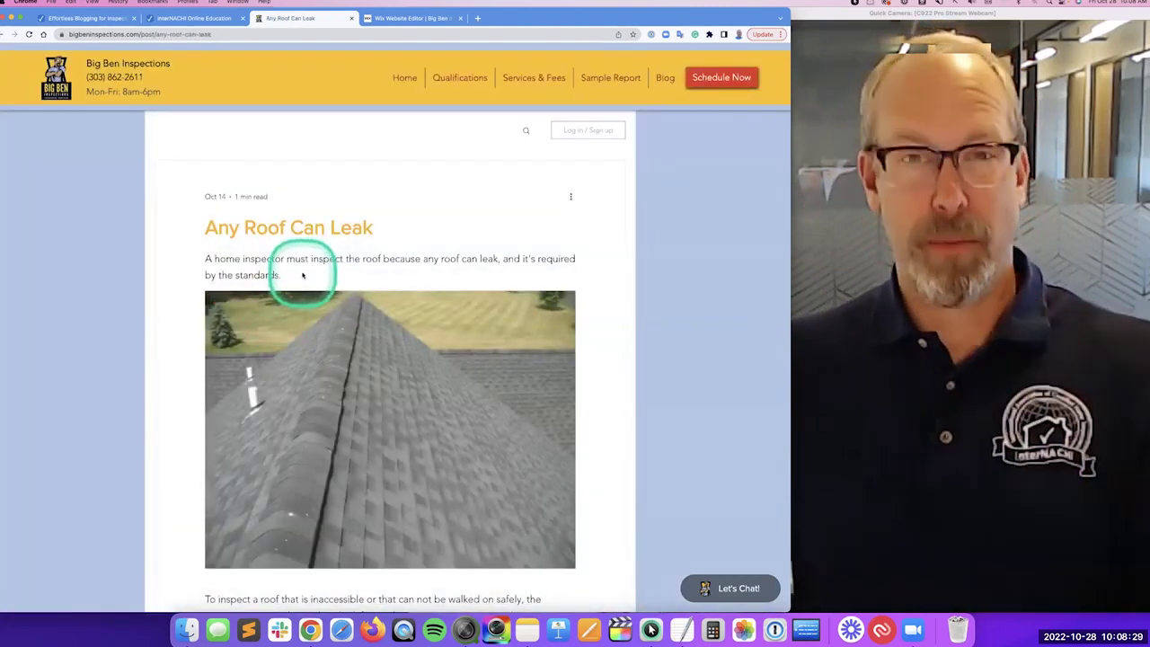
Review the Oct 14 post and highlight its 'Any Roof Can Leak' title
scroll(303, 276, down, 3)
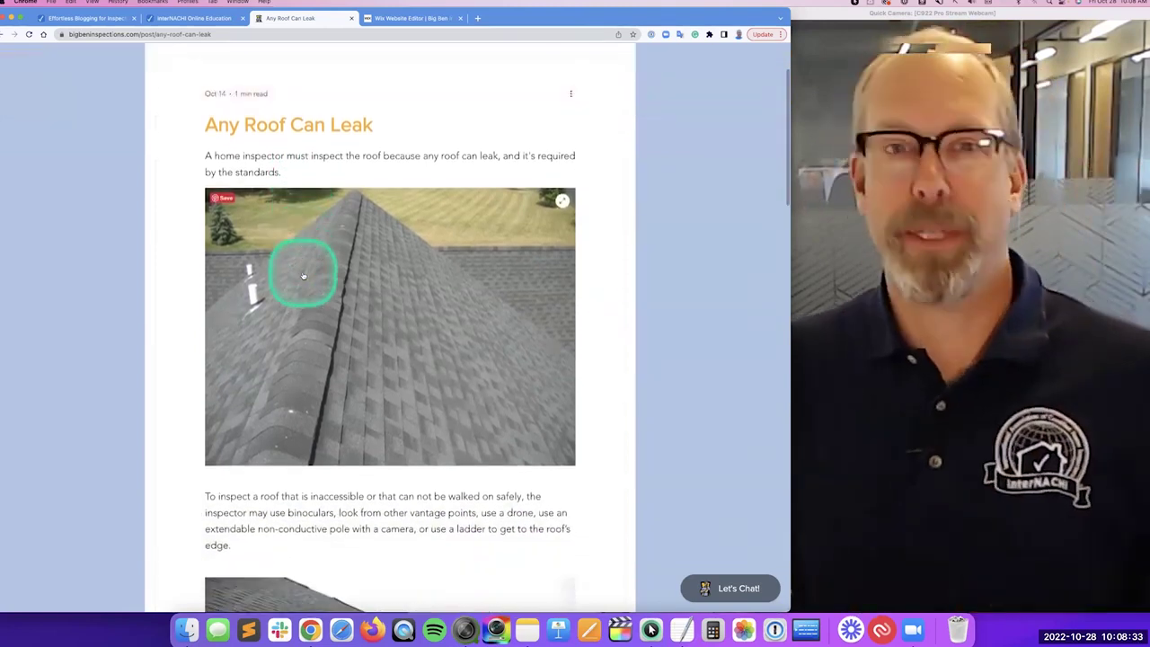
scroll(302, 276, down, 9)
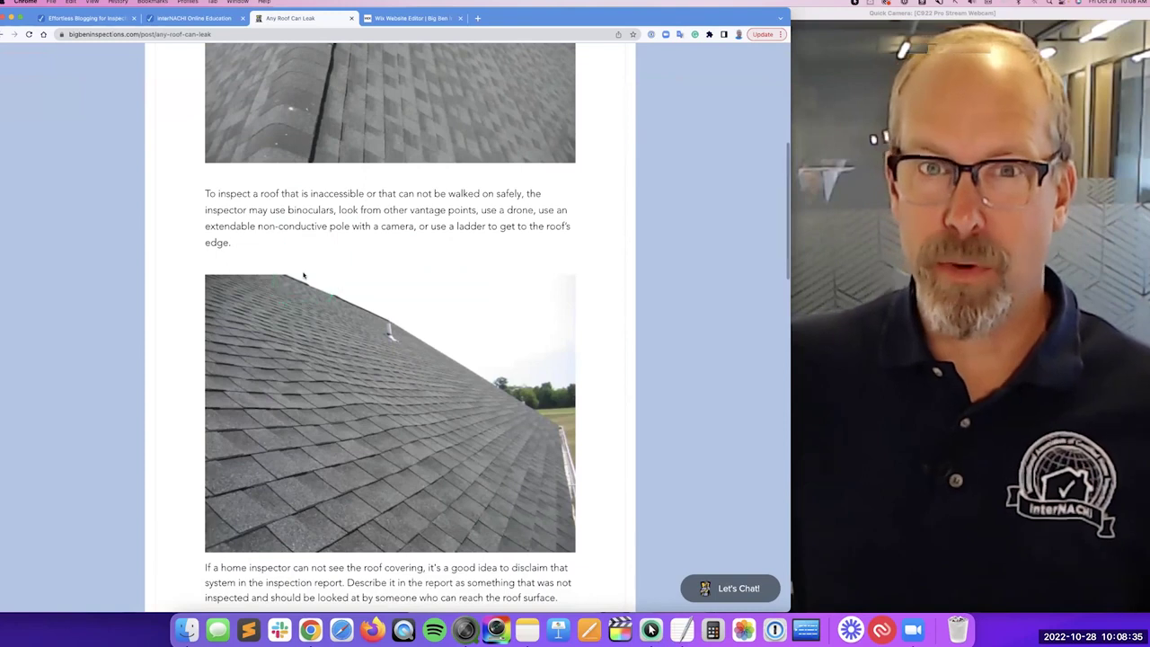
click(303, 276)
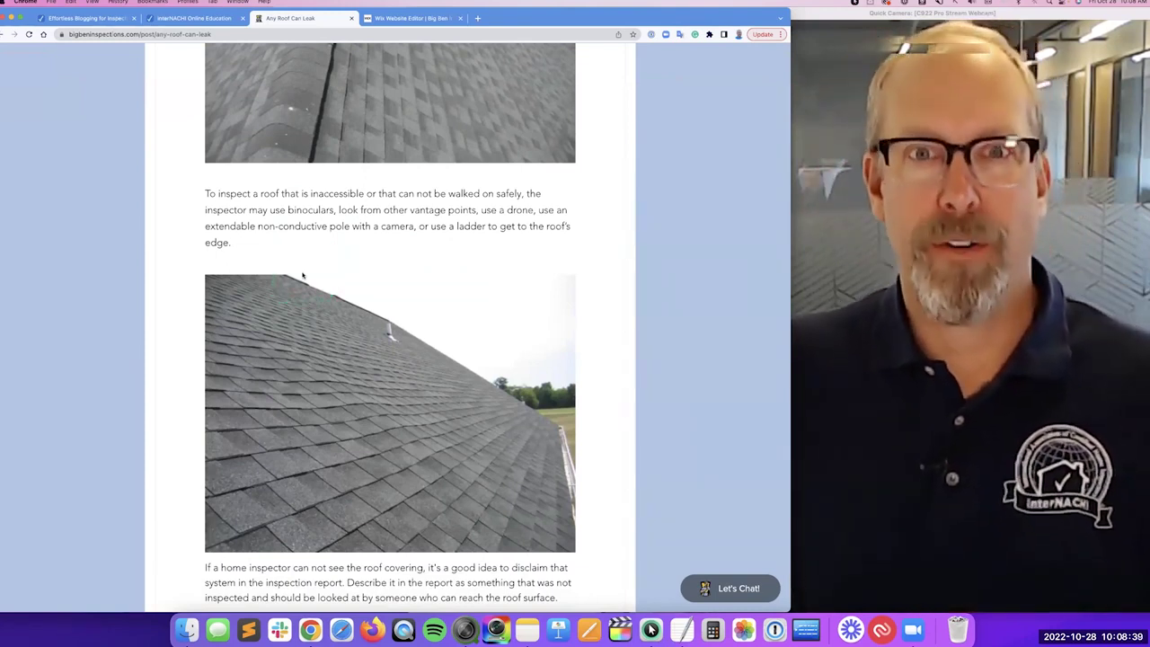
scroll(303, 276, up, 12)
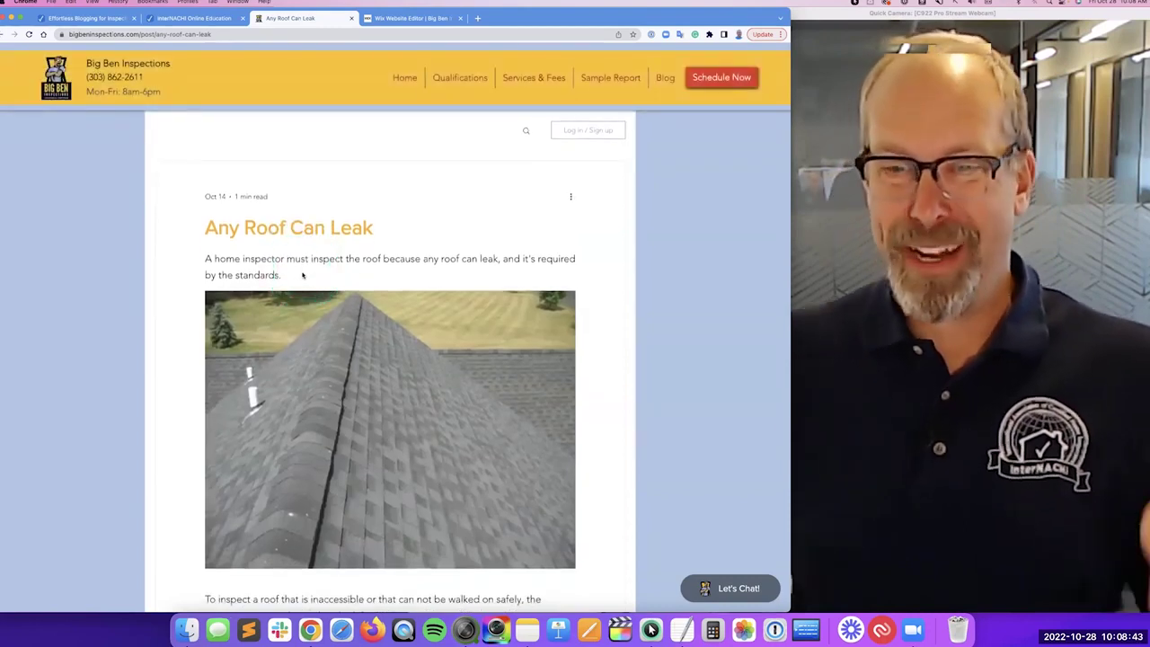
click(303, 275)
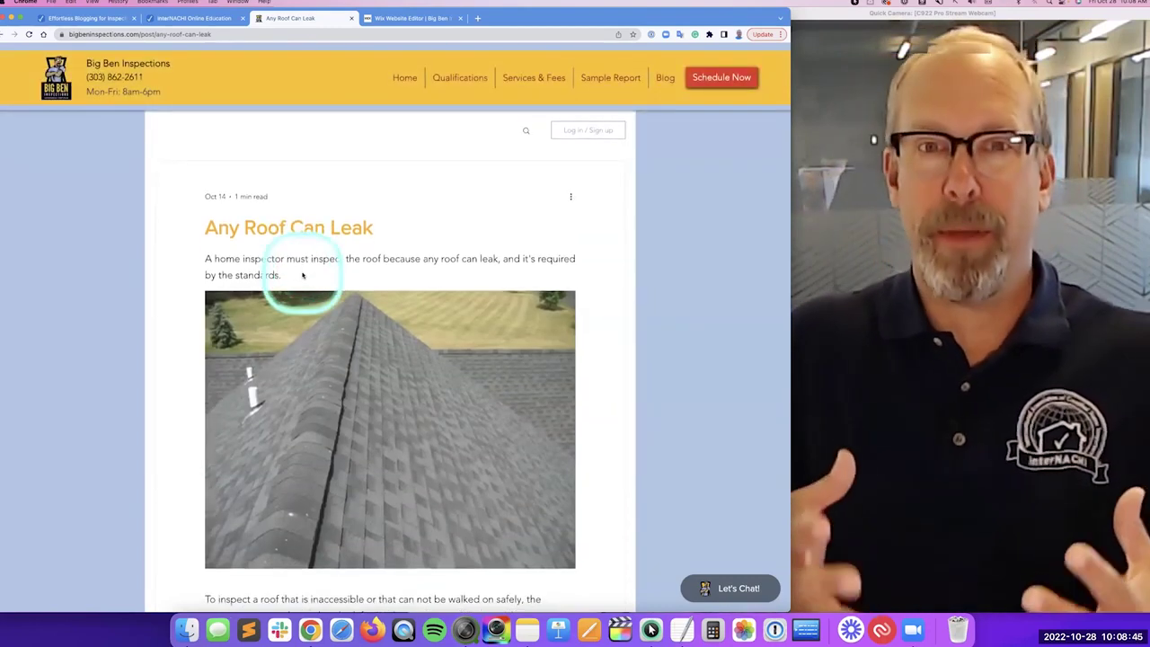
click(303, 276)
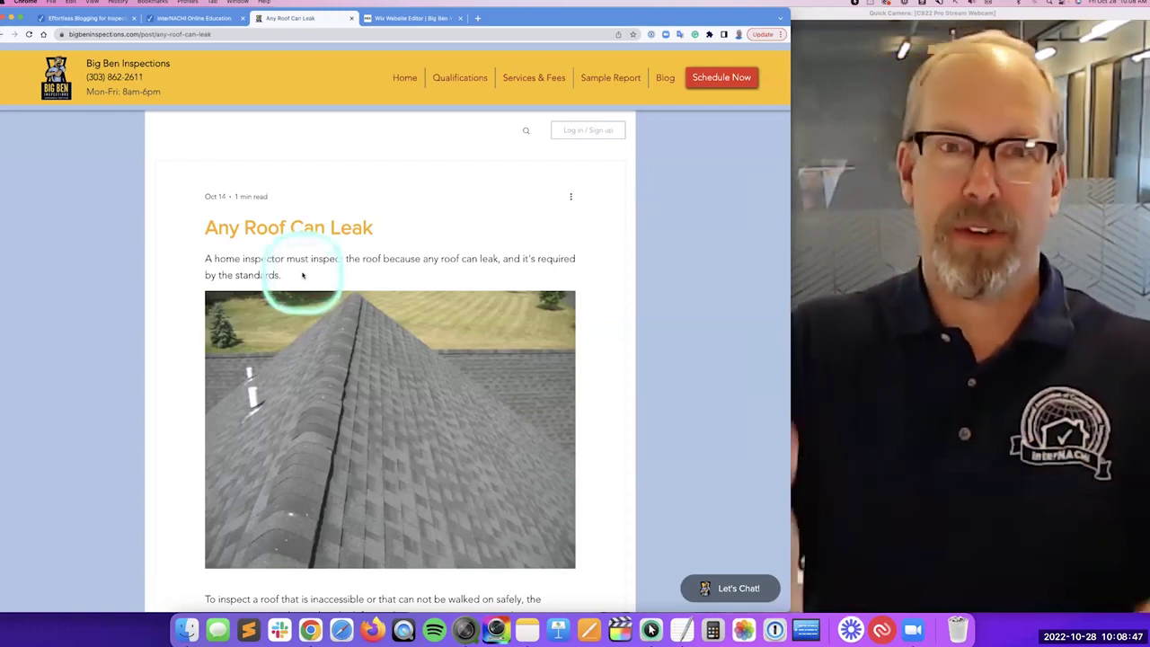
click(302, 275)
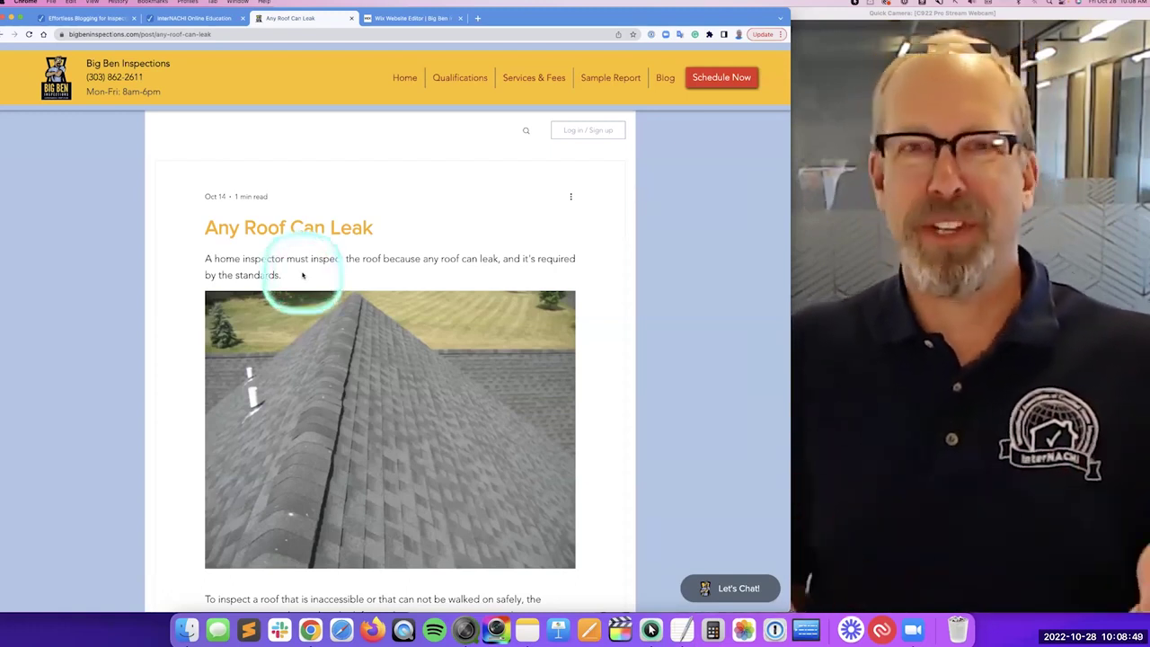
click(303, 276)
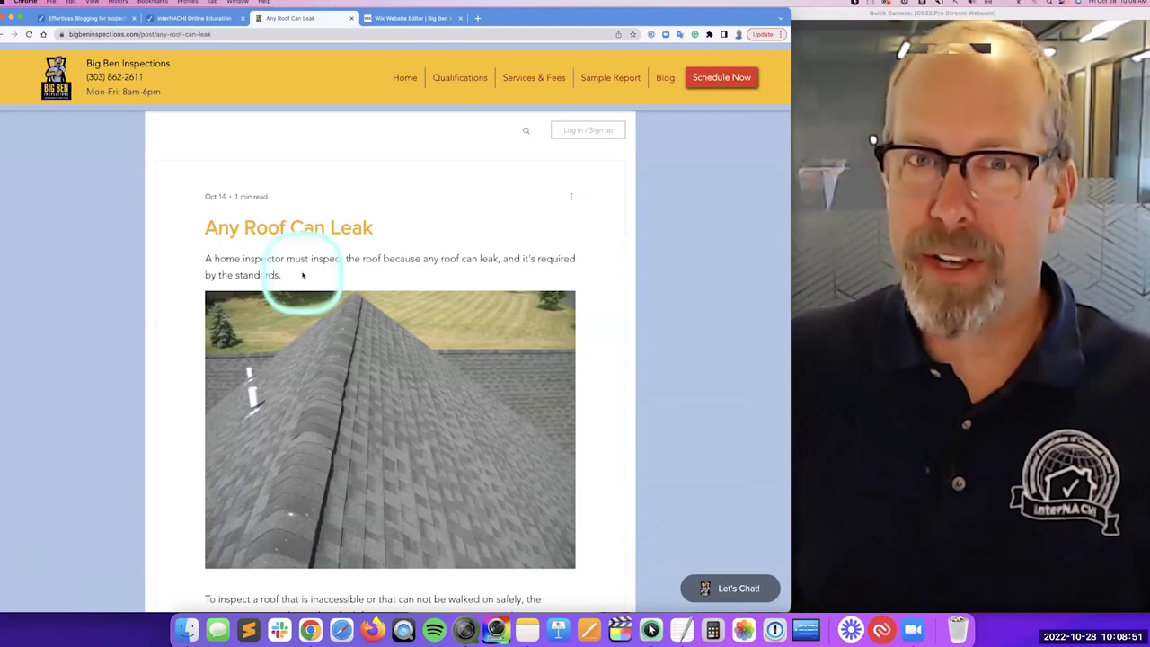
click(303, 276)
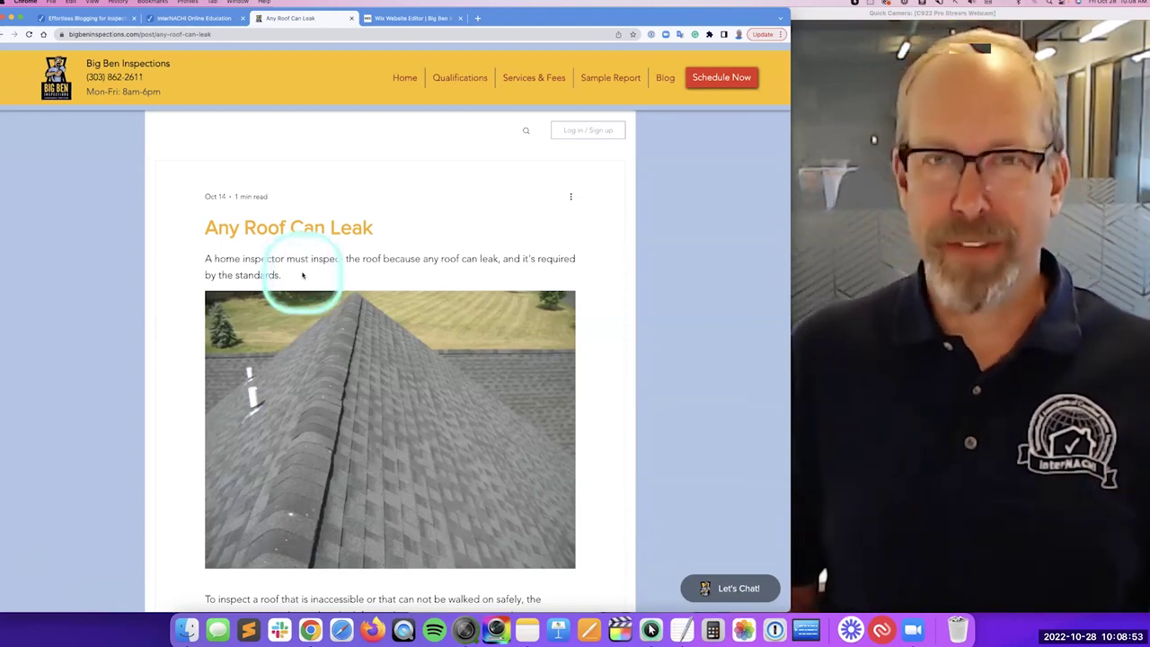
click(303, 276)
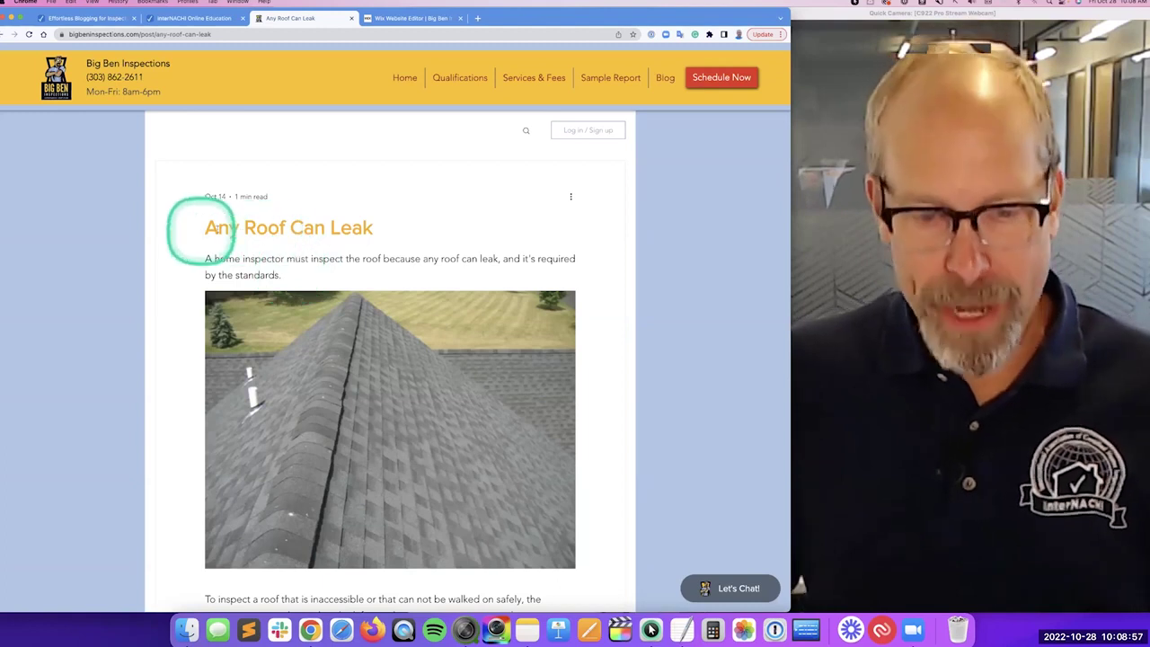
drag(184, 230, 392, 252)
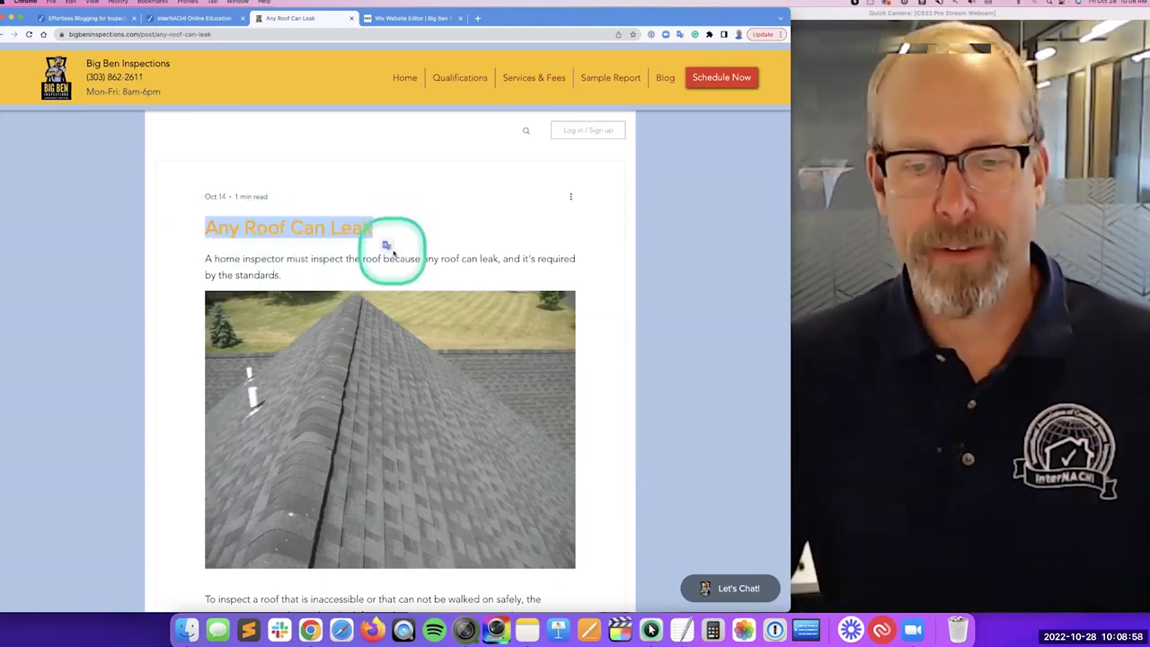
Load the nachi.org home page in the browser
click(214, 18)
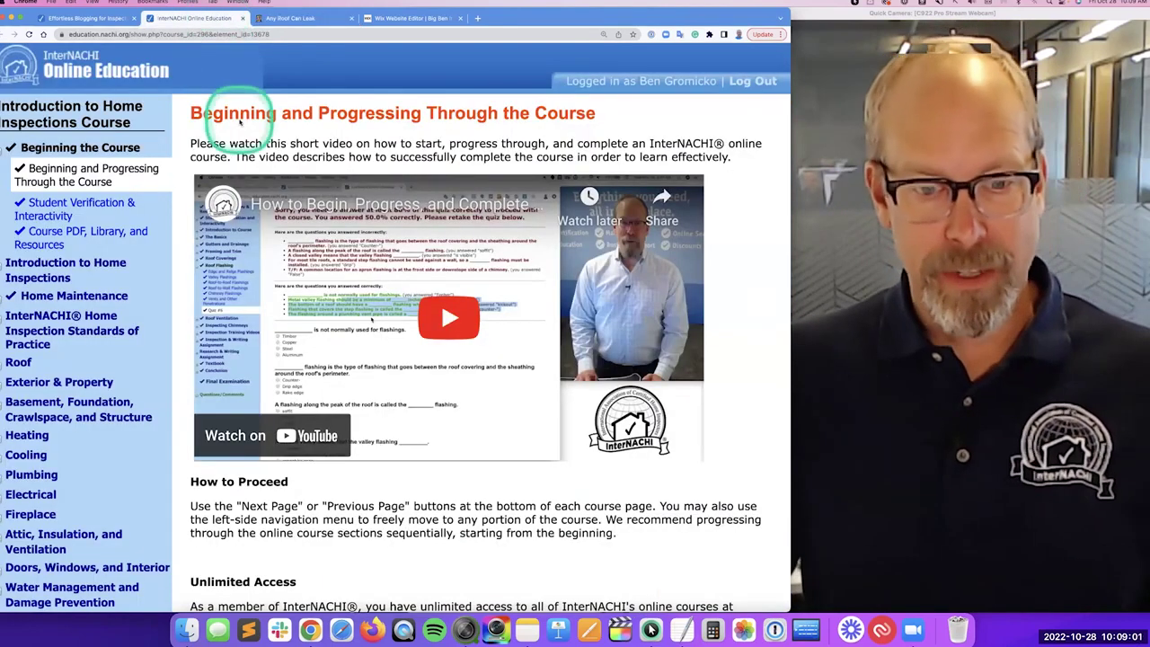
click(108, 22)
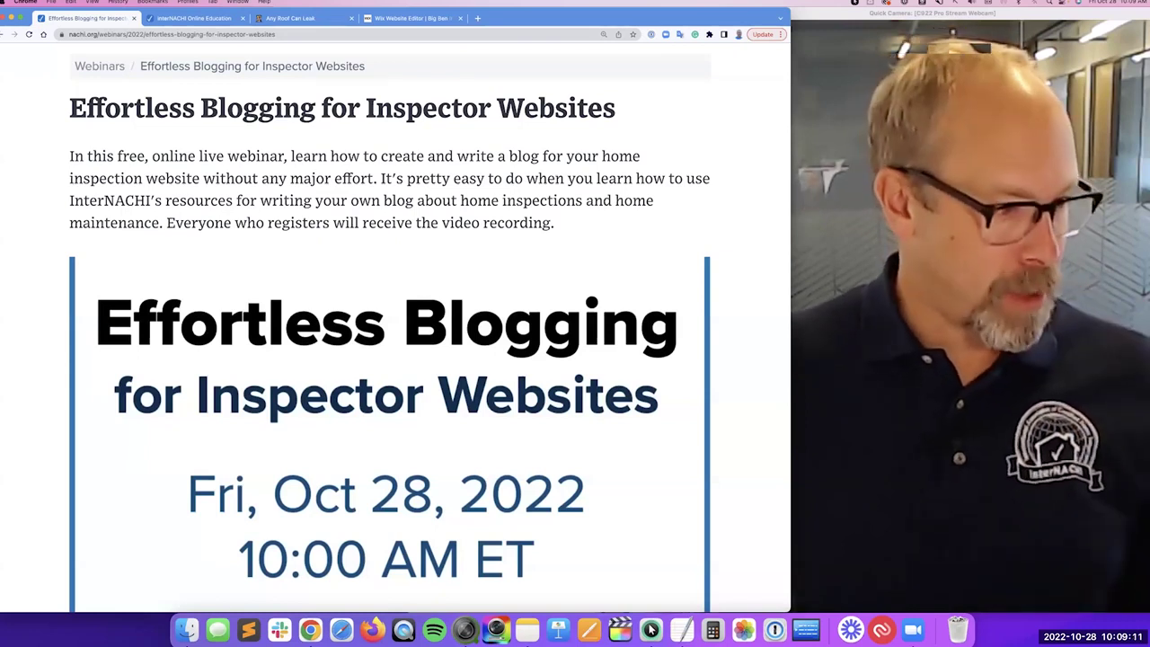
click(263, 260)
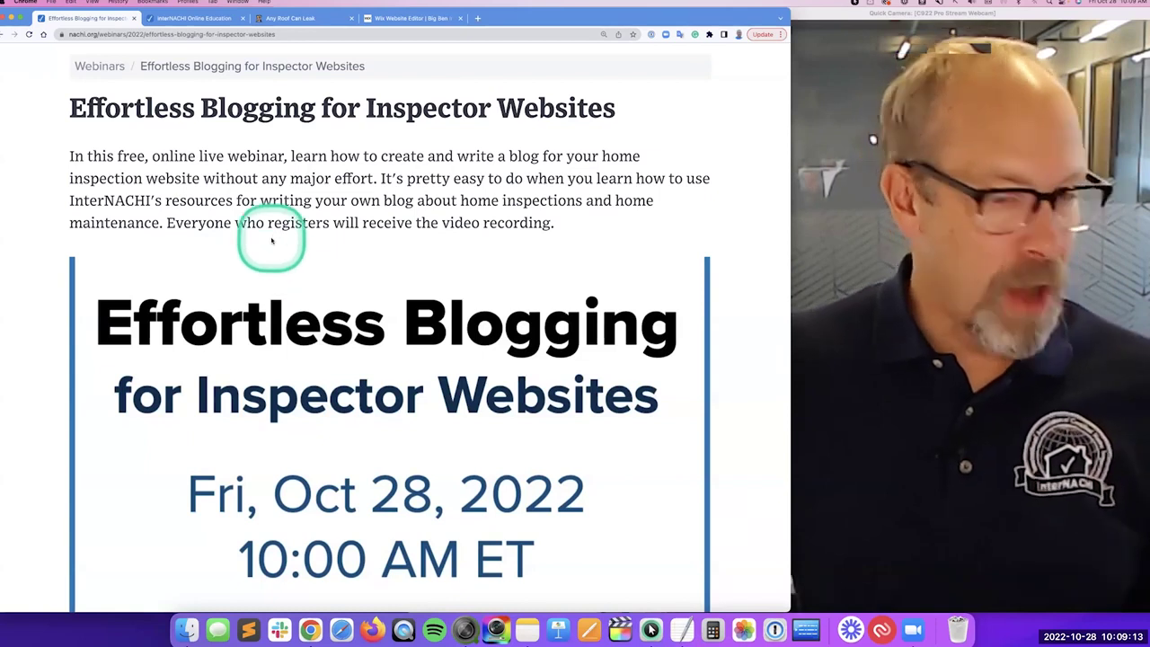
click(185, 36)
text(nachi.org)
key(Return)
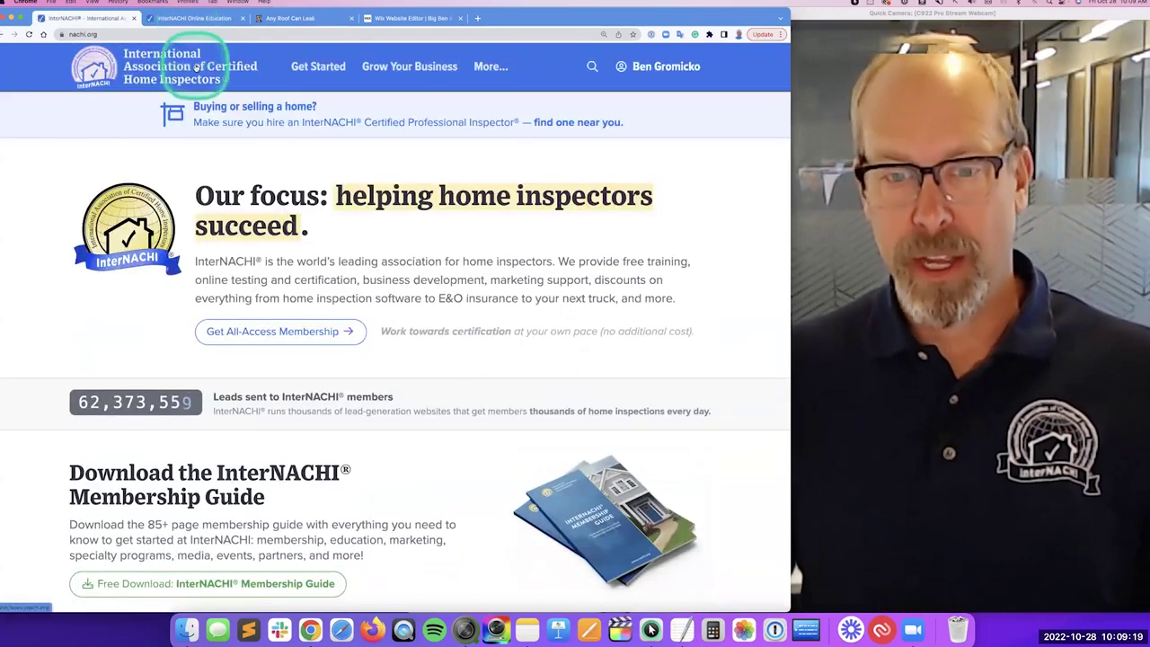
Go to Get Started > Training & Education to list the free inspector courses
click(325, 74)
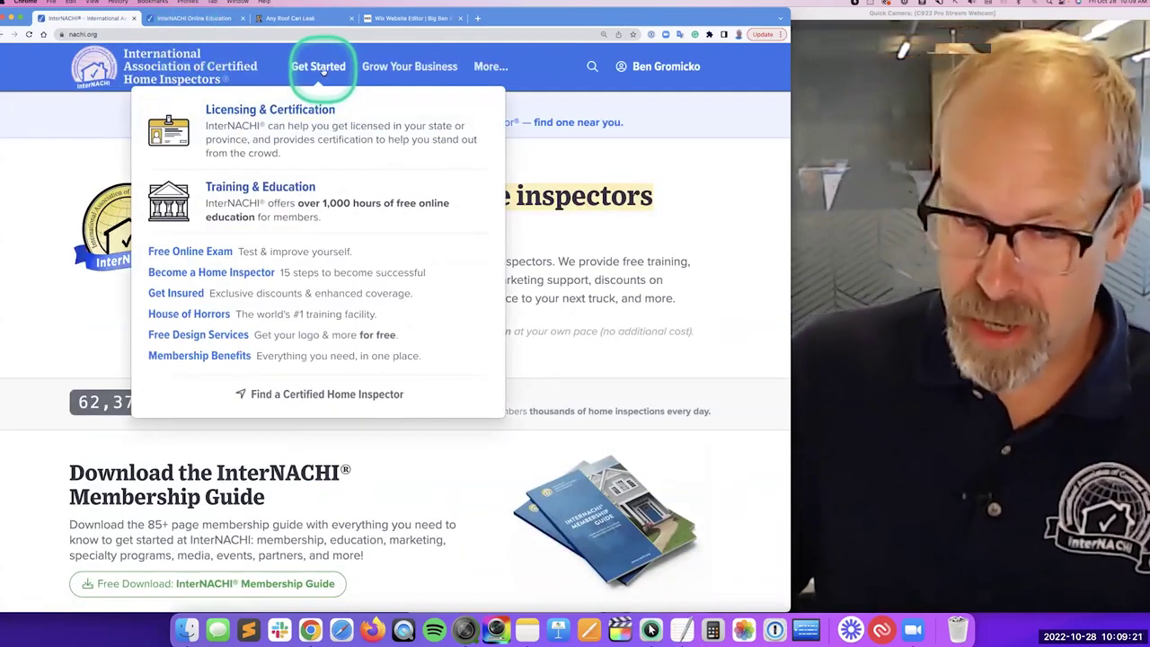
click(281, 188)
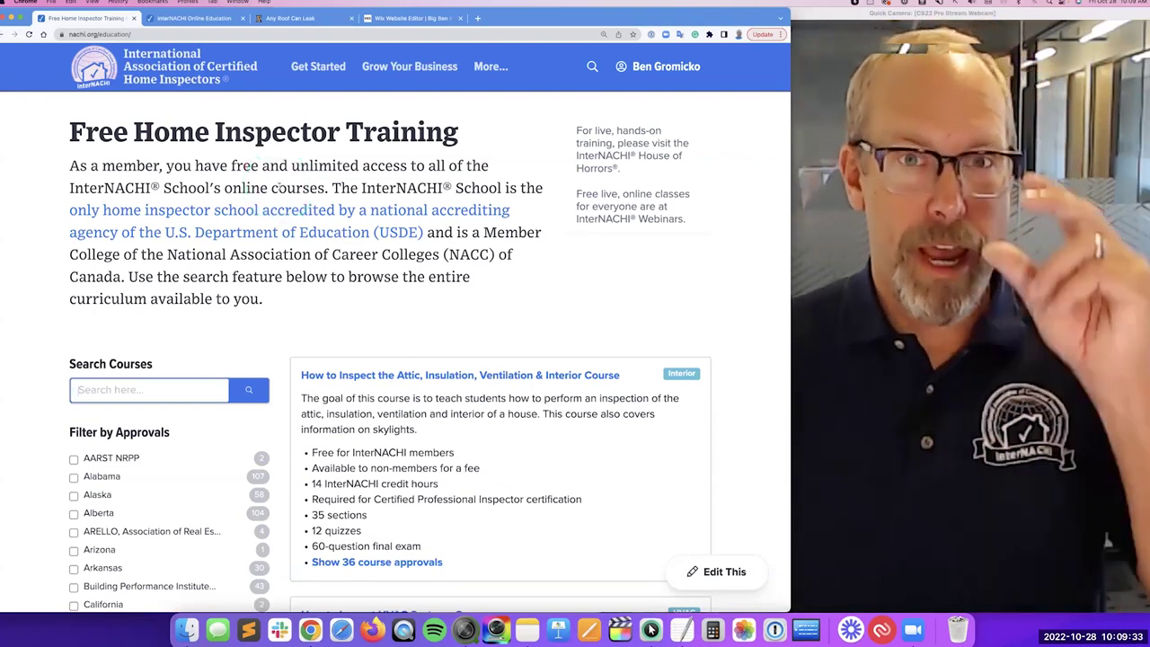
click(281, 186)
click(282, 186)
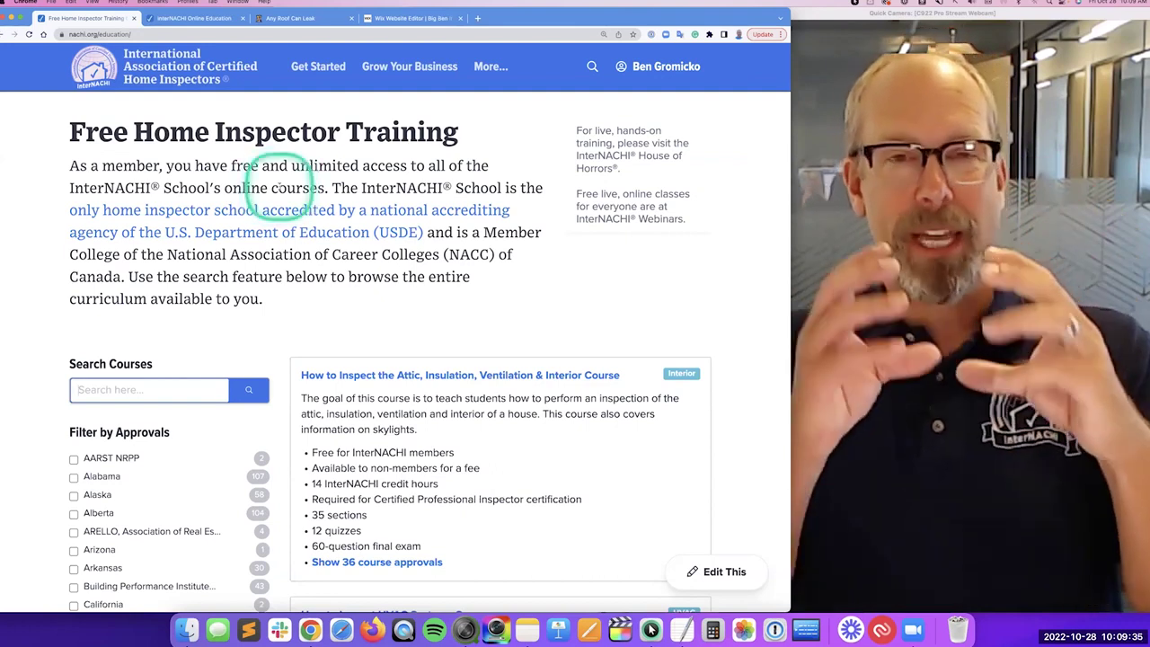
click(281, 186)
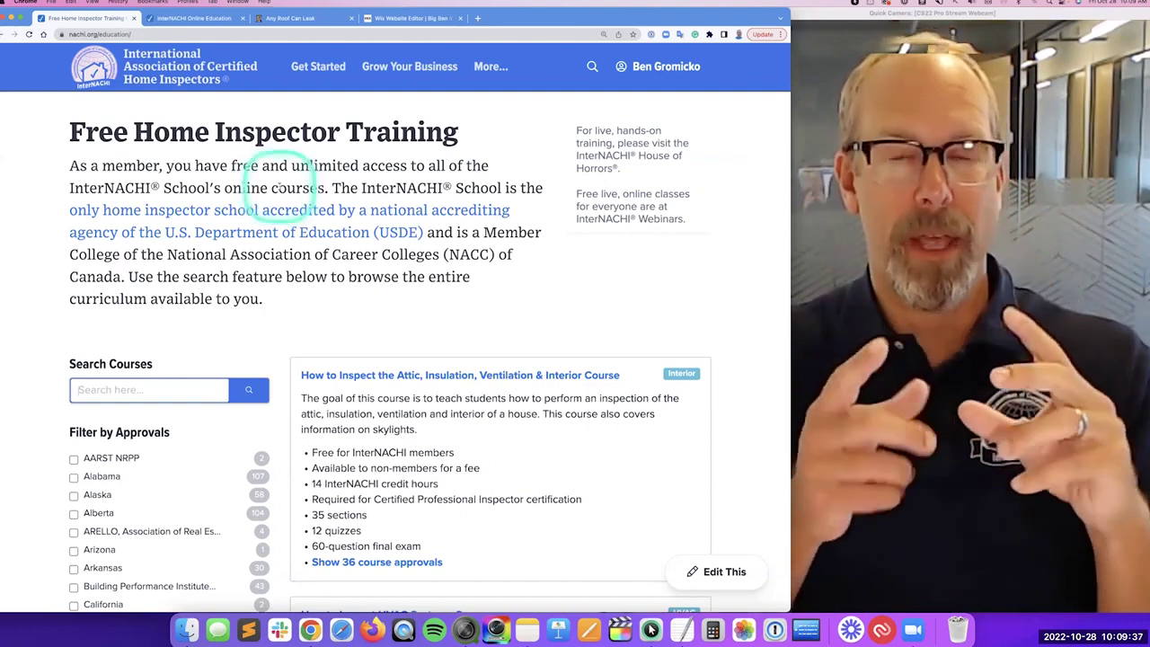
click(281, 186)
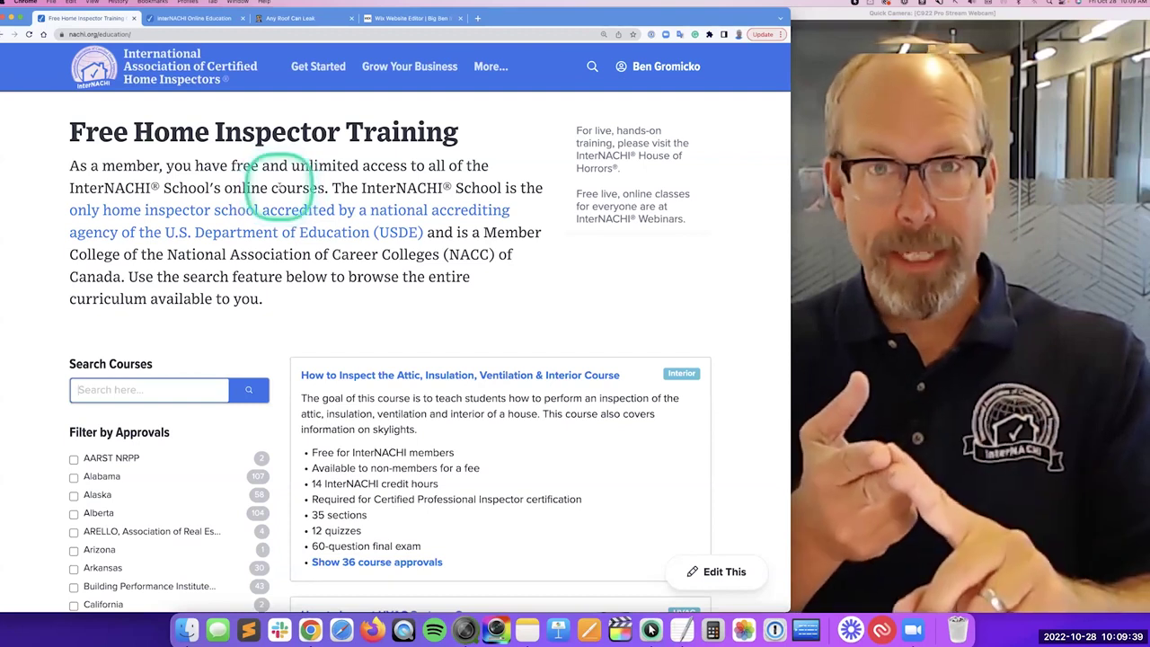
click(281, 186)
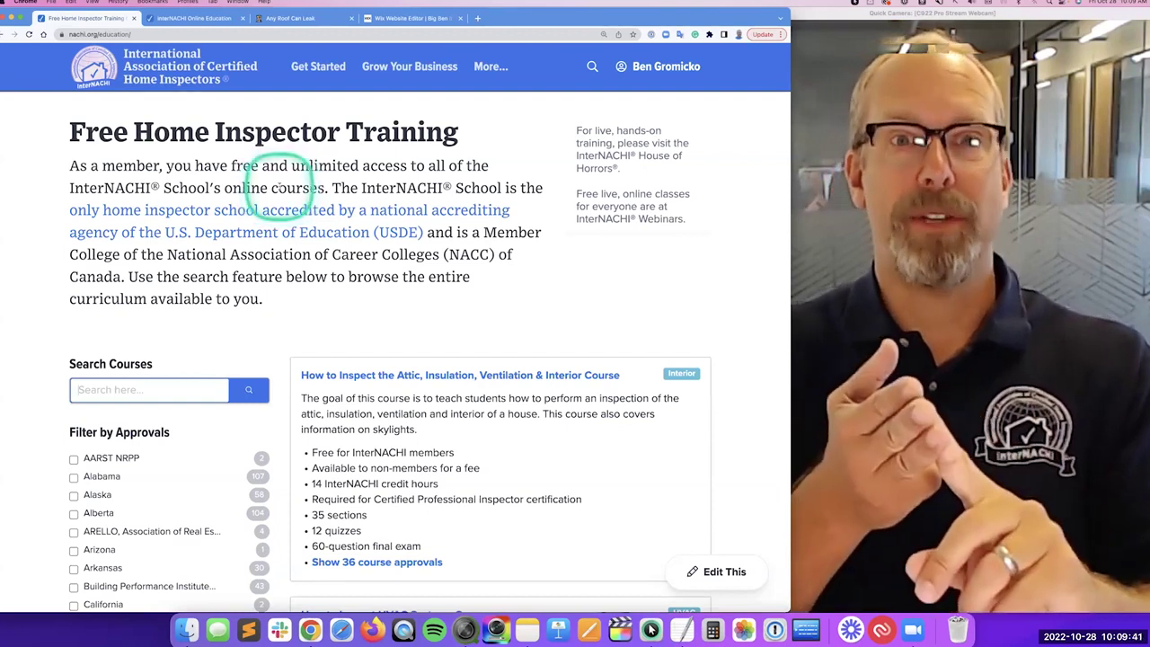
click(282, 186)
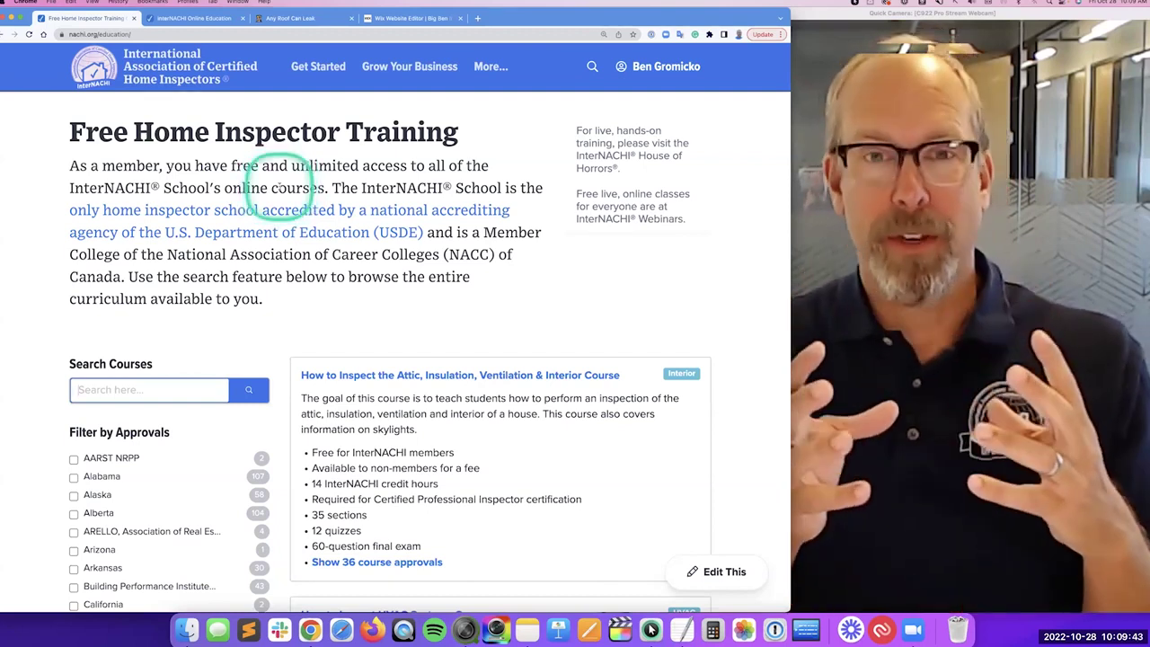
click(281, 186)
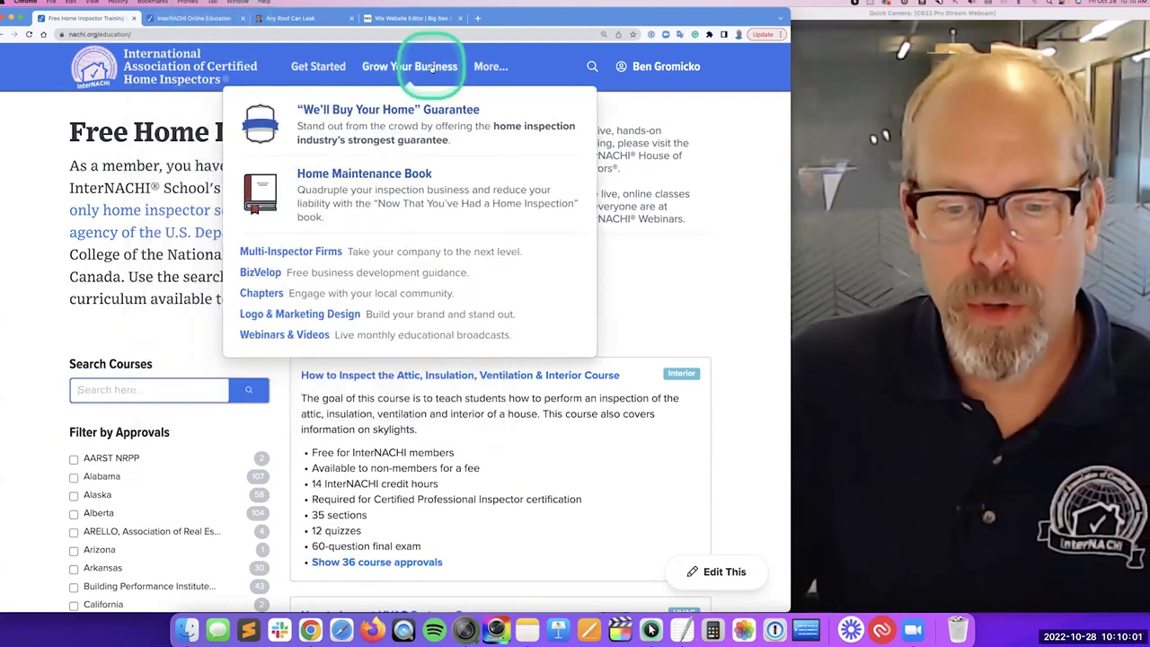
mouse_move(486, 70)
mouse_move(329, 68)
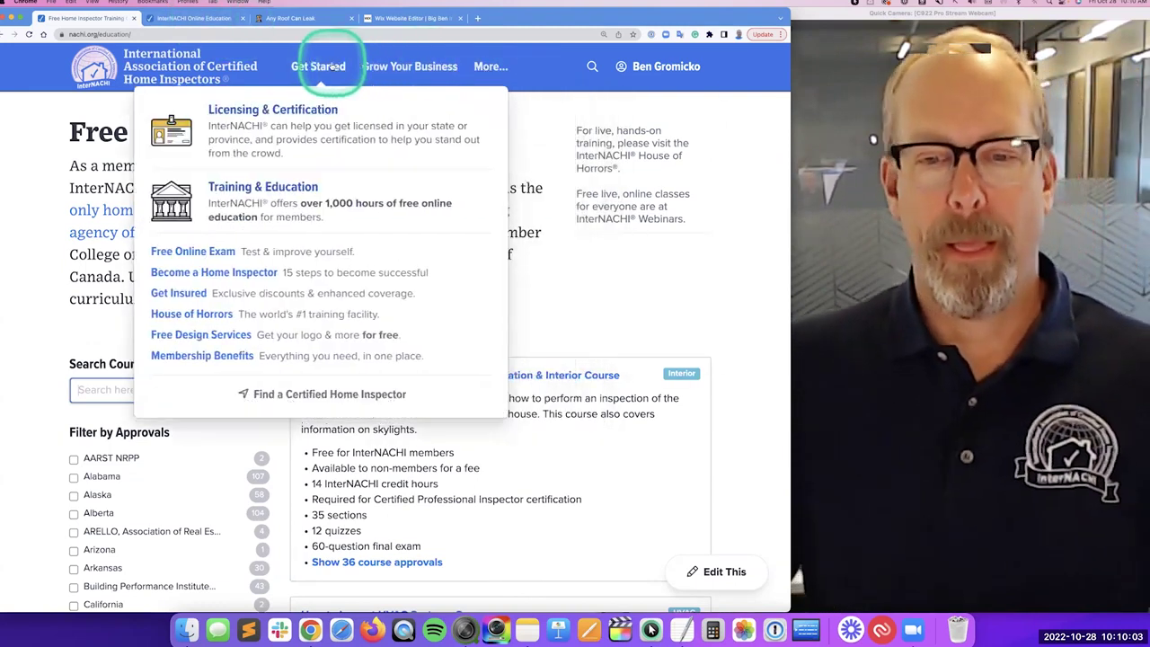
Load nachi.org/articles, InterNACHI's Library of Inspection Articles
click(212, 20)
click(218, 34)
text(macjo)
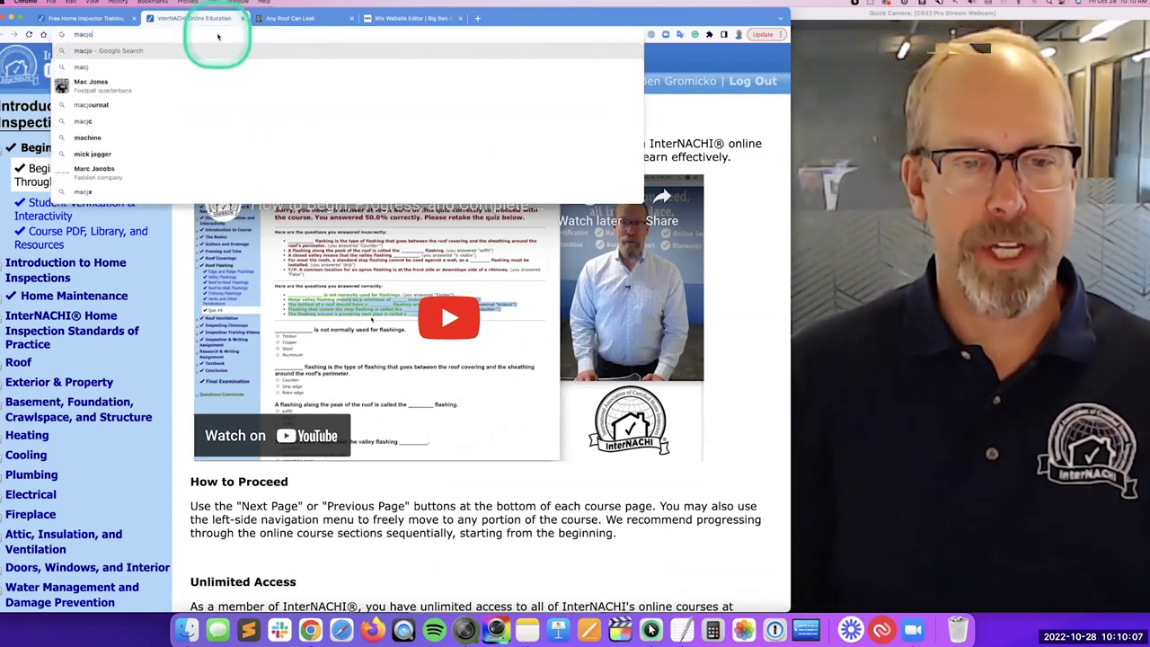
key(BackSpace)
key(BackSpace)
key(BackSpace)
key(BackSpace)
key(BackSpace)
text(nachi)
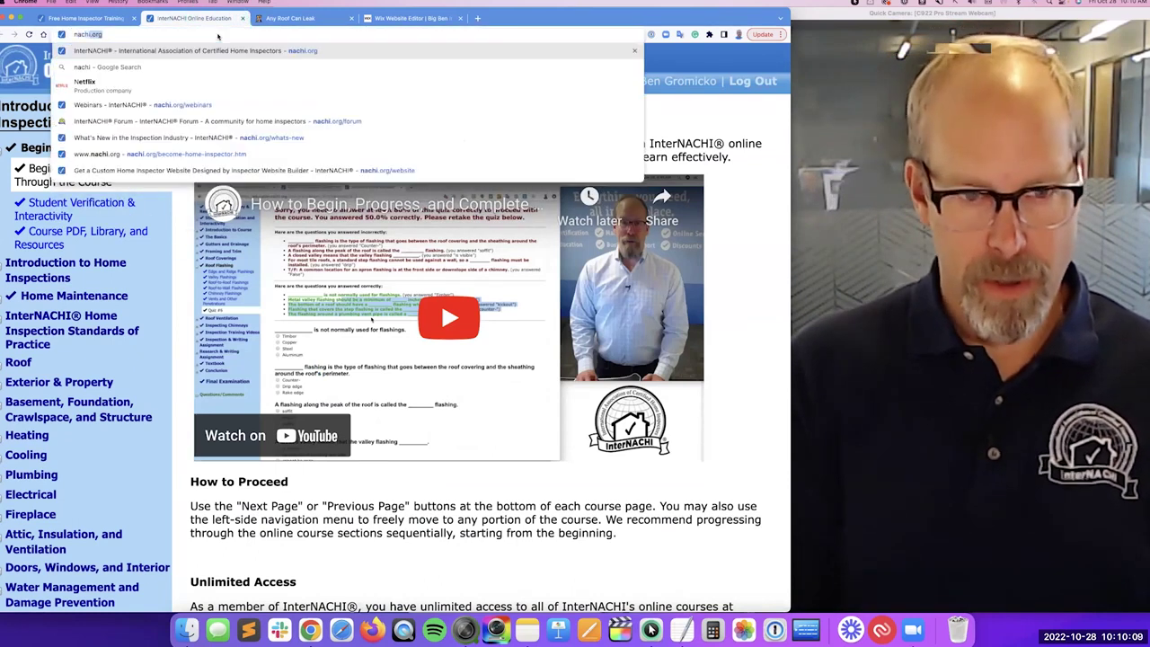
text(.org/)
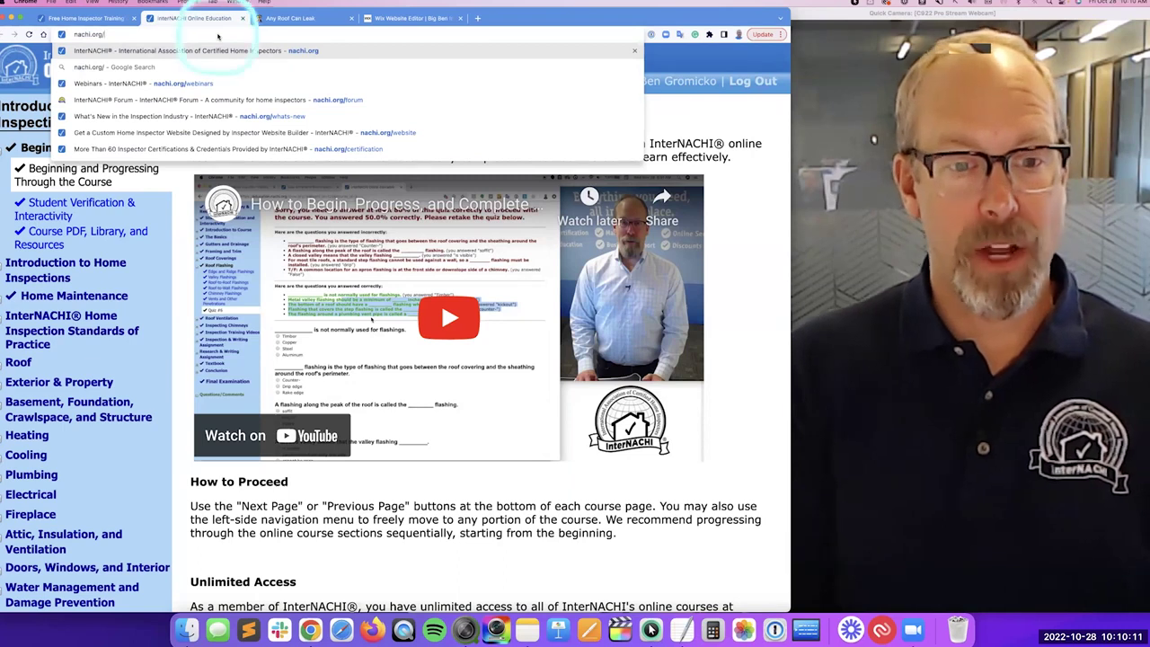
text(articles)
key(Return)
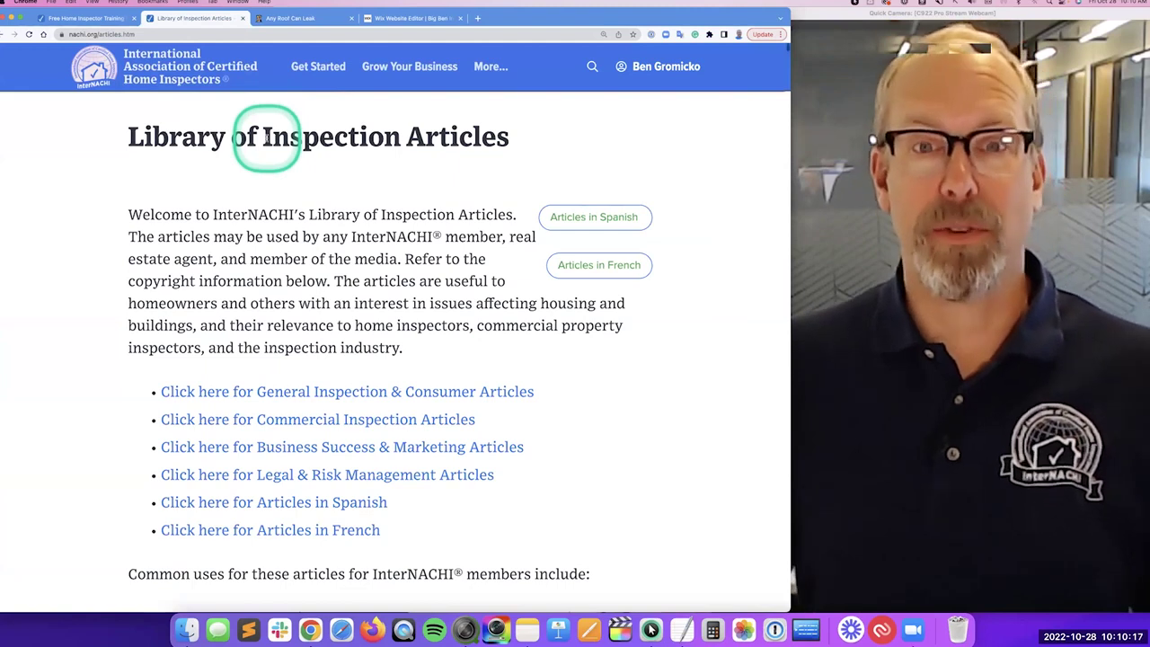
Open '10 Easy Ways to Save Energy in Your Home' from General Inspection & Consumer Articles
scroll(267, 136, down, 2)
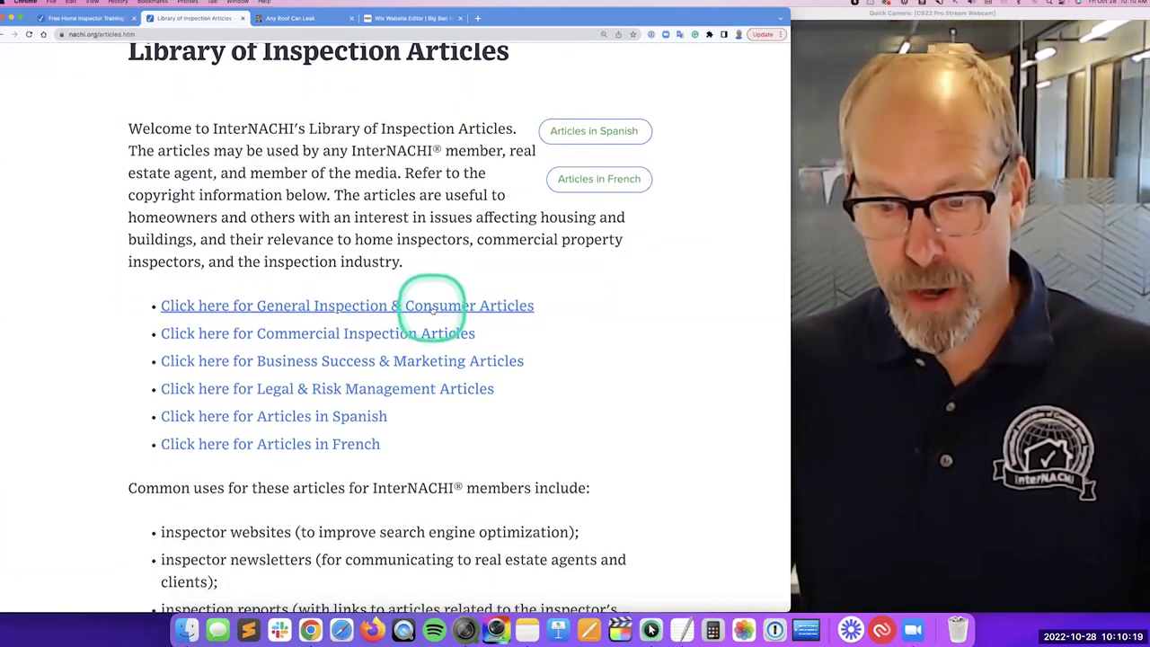
click(434, 306)
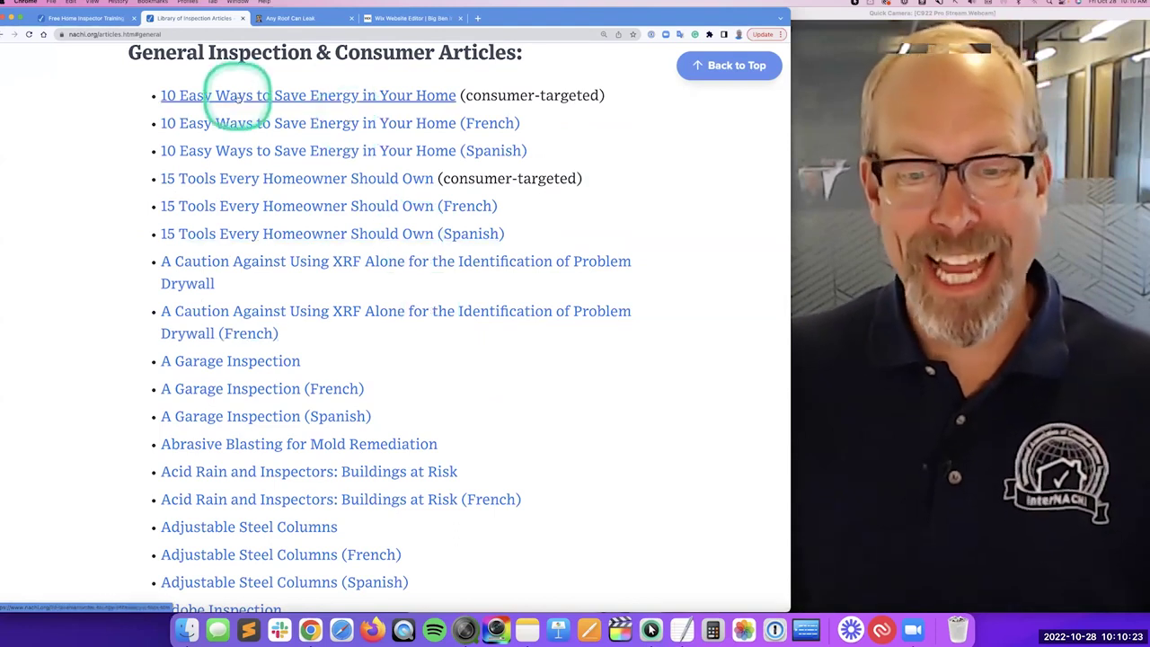
click(239, 97)
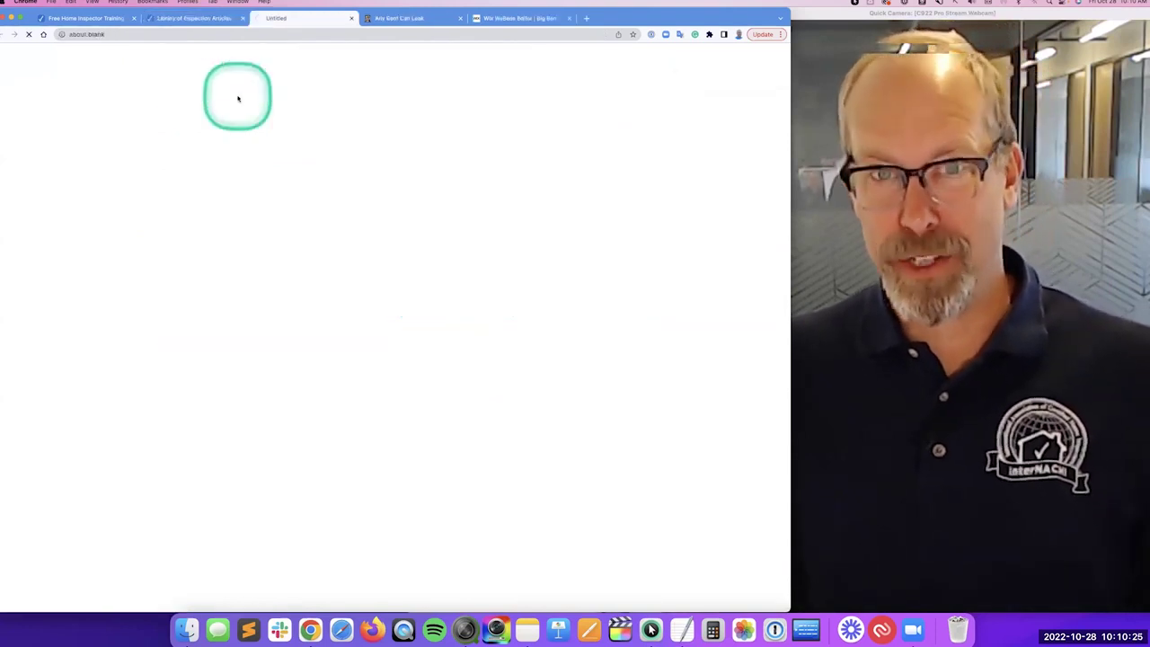
scroll(276, 262, down, 10)
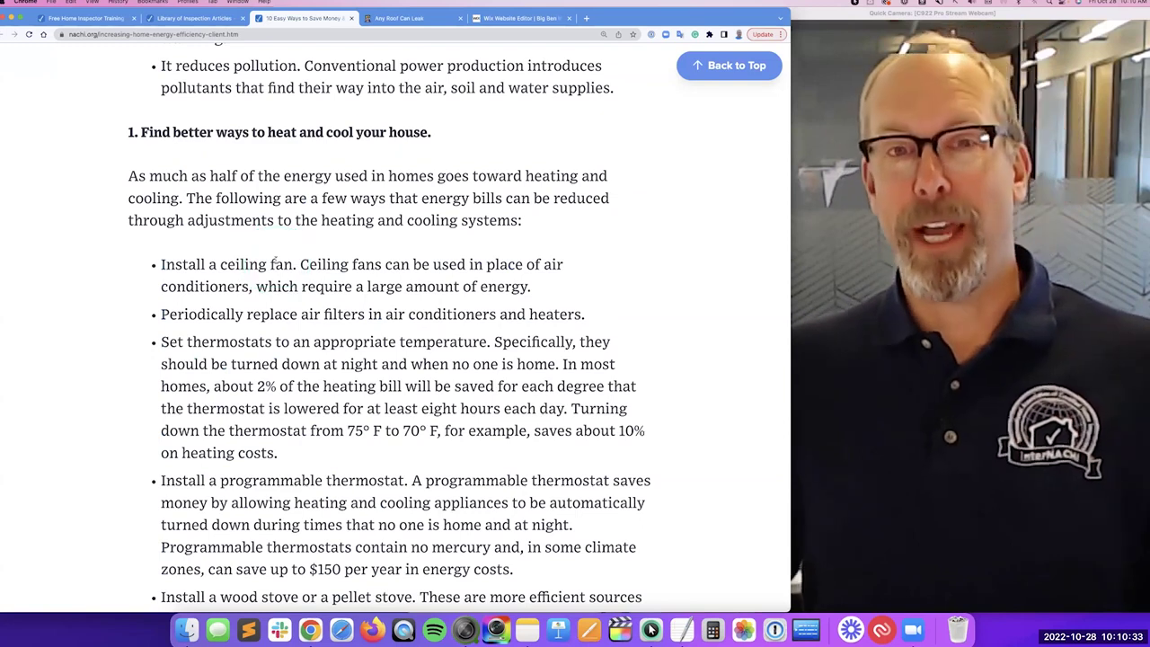
click(276, 261)
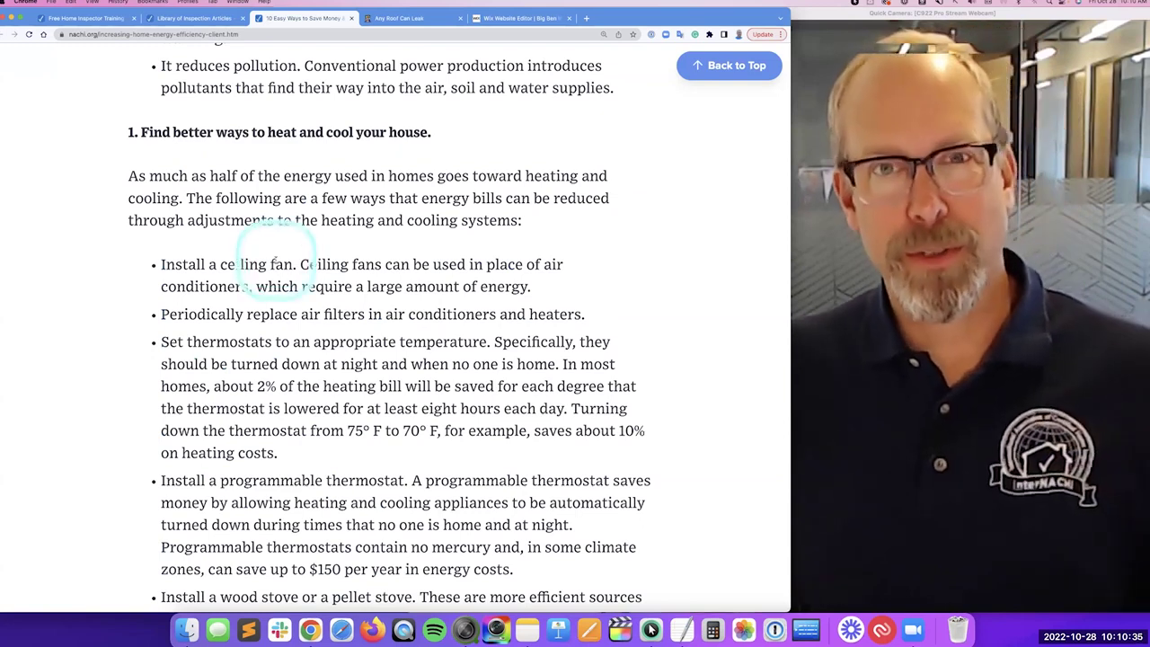
click(276, 262)
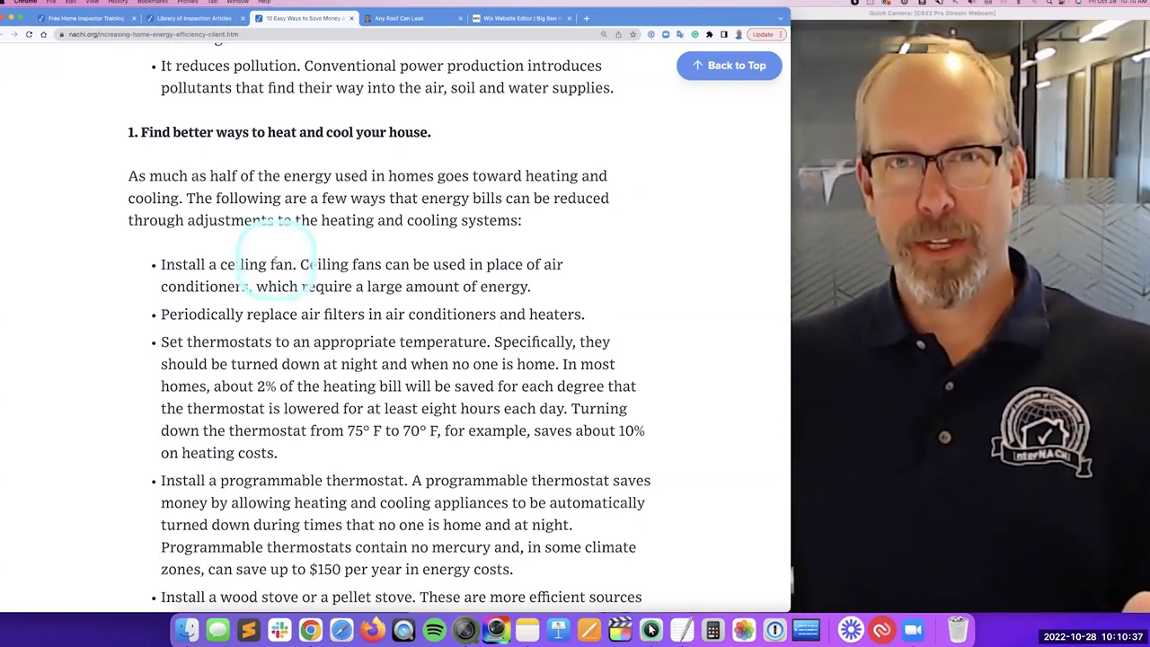
click(275, 262)
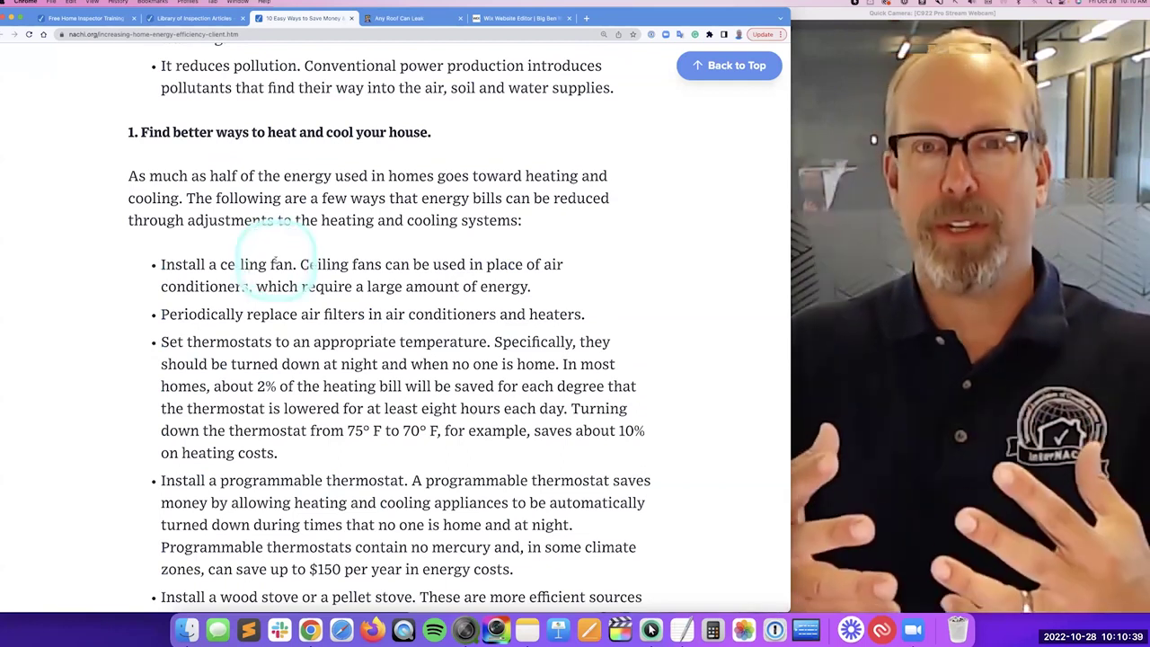
click(276, 263)
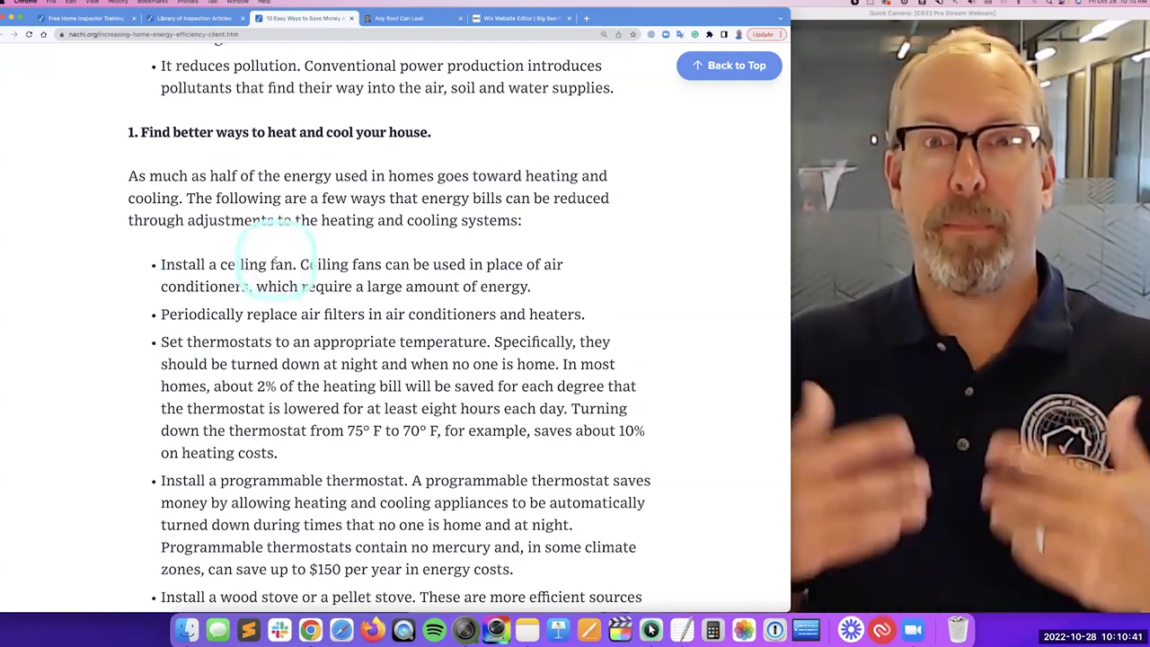
click(276, 262)
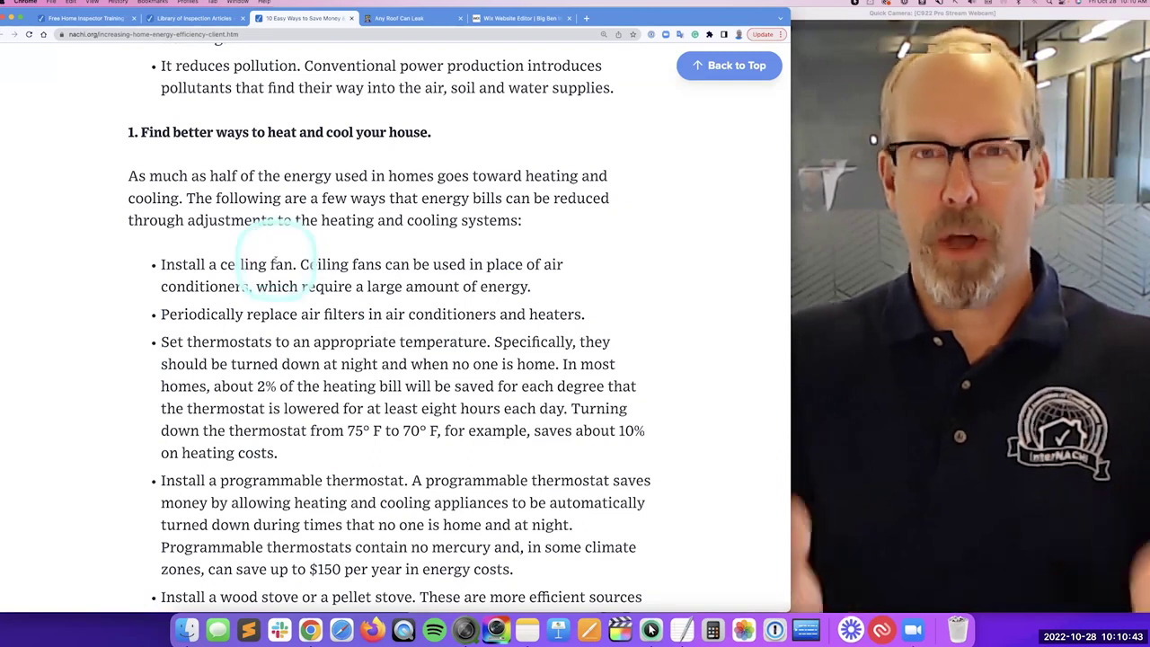
click(276, 262)
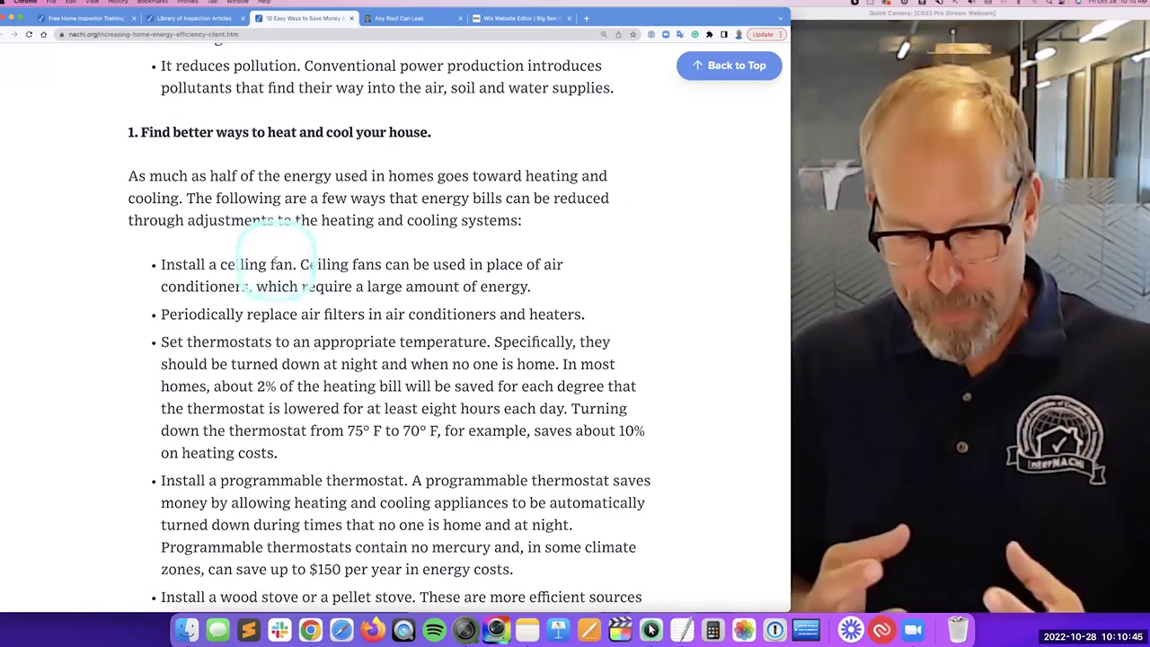
click(276, 262)
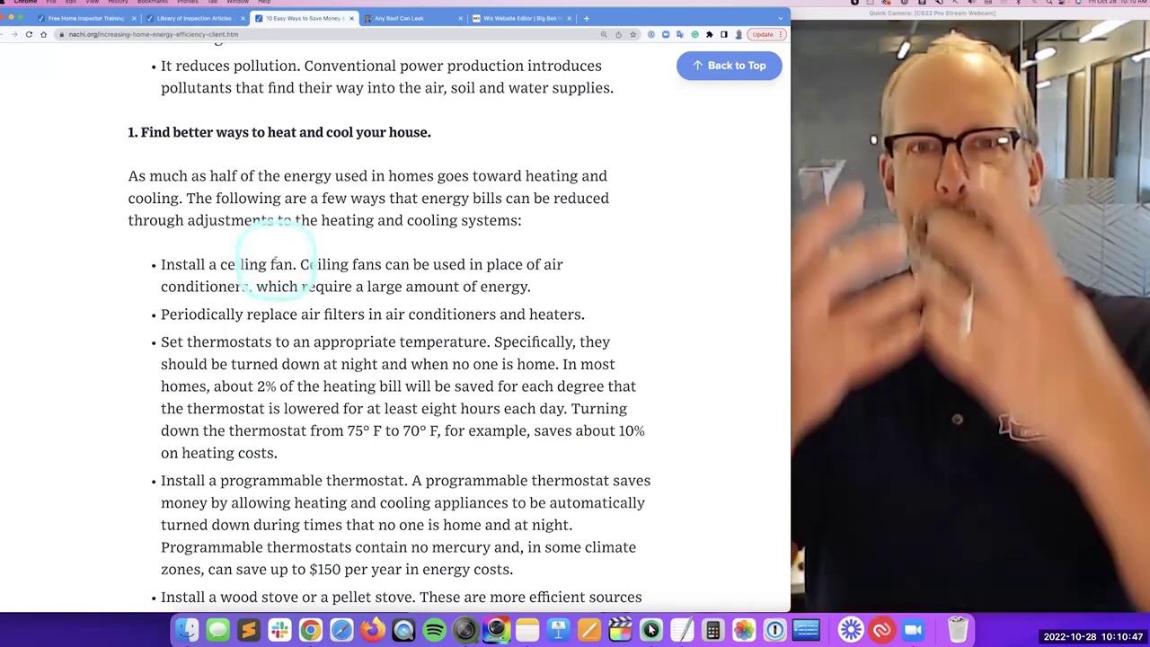
click(276, 263)
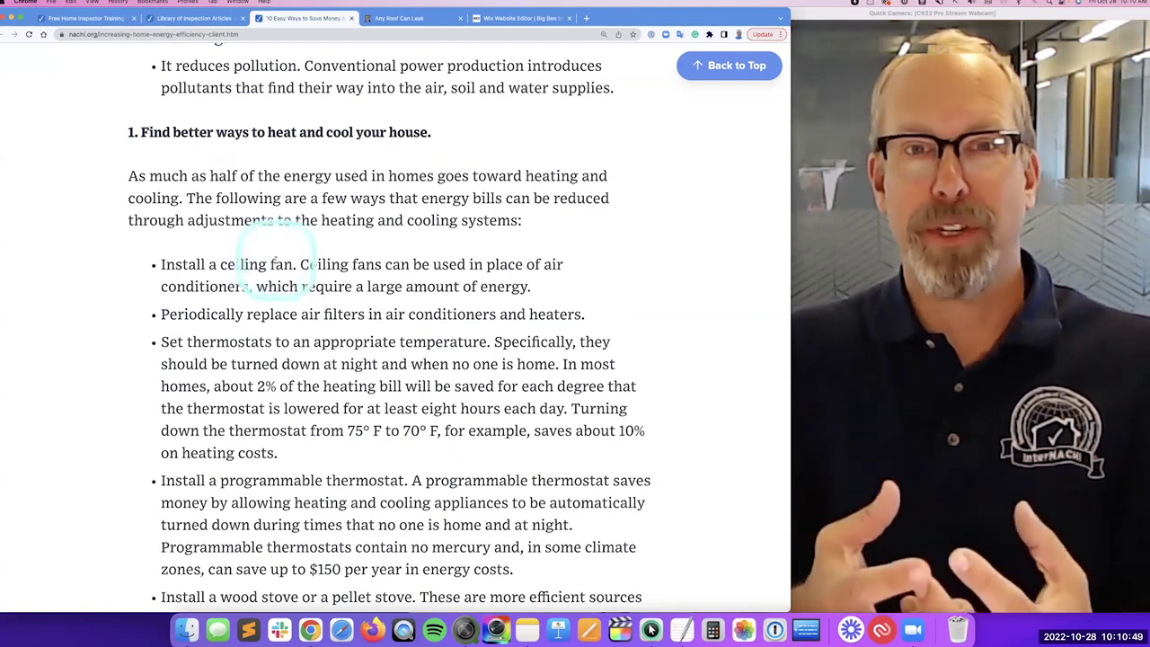
click(276, 262)
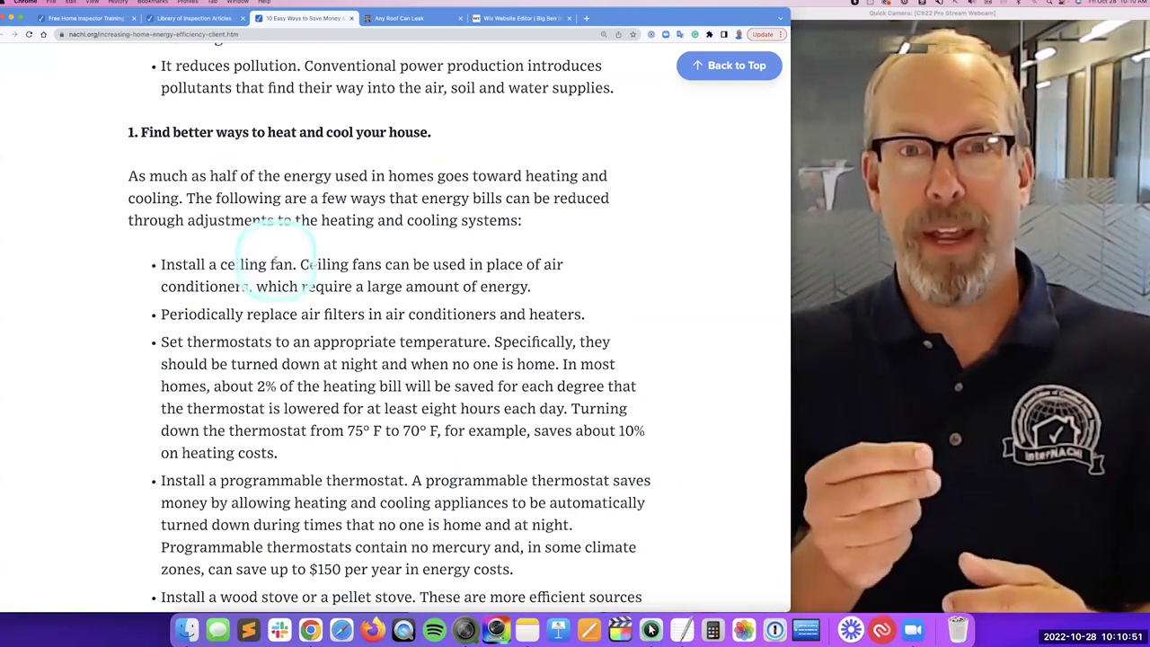
click(276, 262)
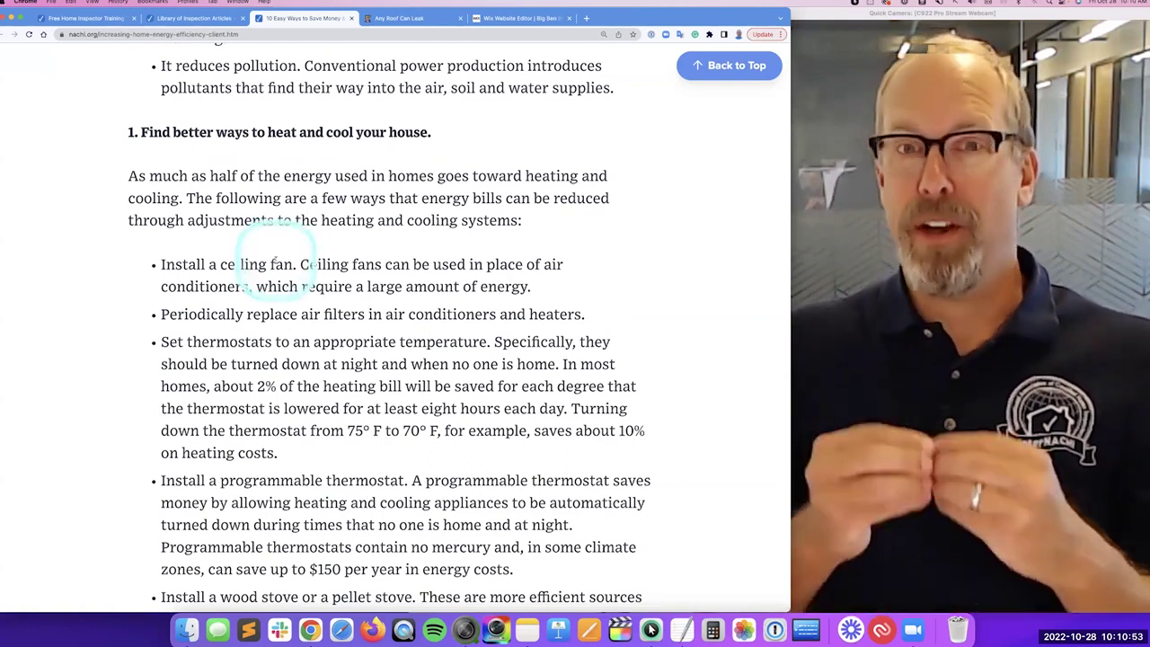
click(275, 263)
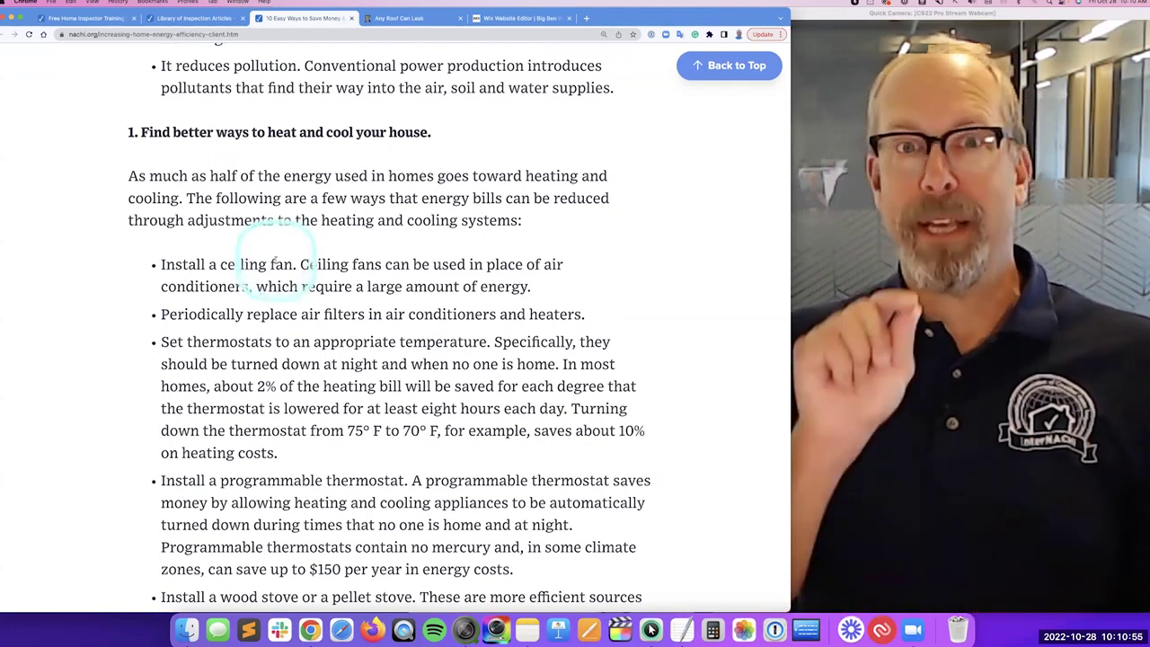
click(276, 263)
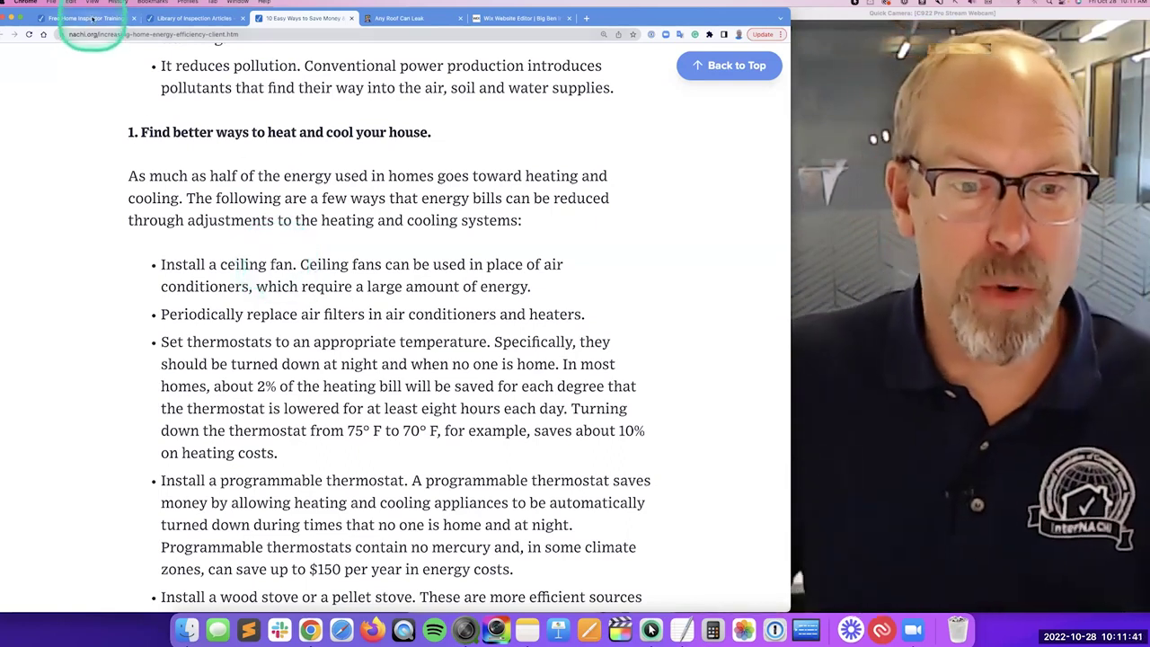
Search the Free Home Inspector Training courses for 'introduction'
click(85, 18)
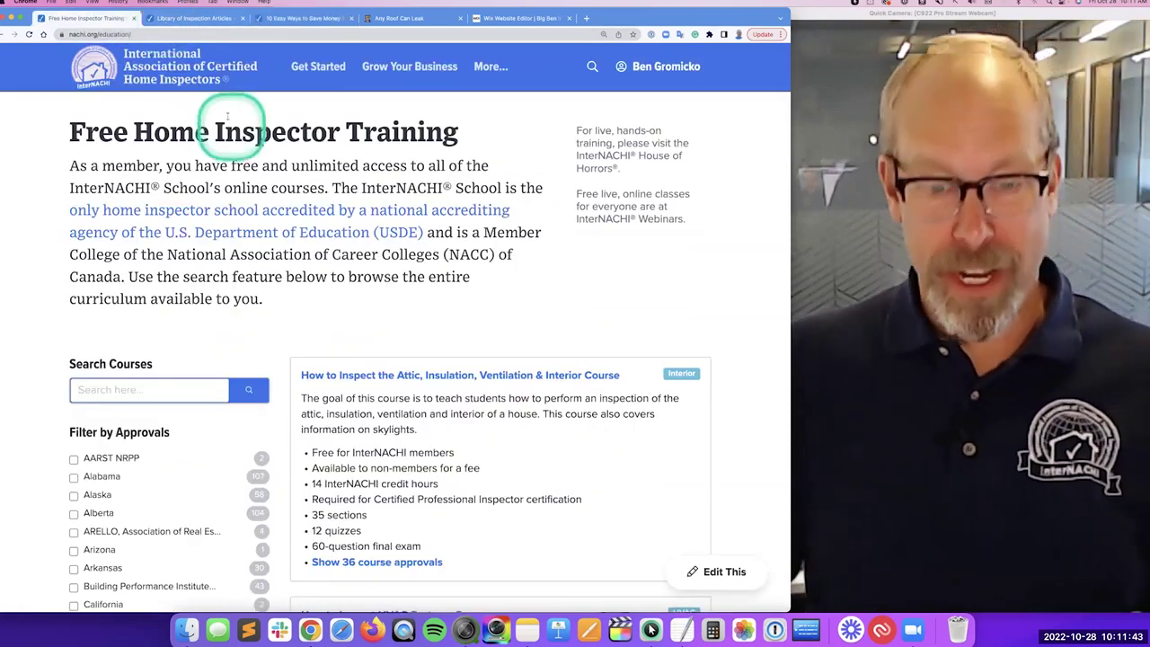
click(193, 18)
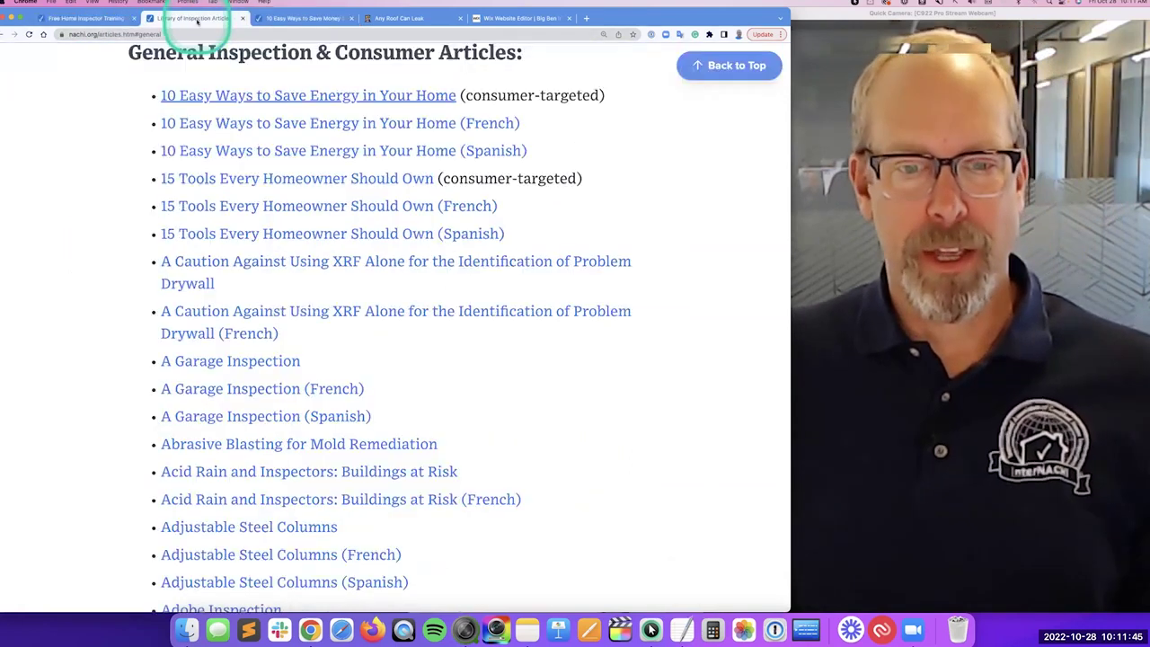
click(118, 18)
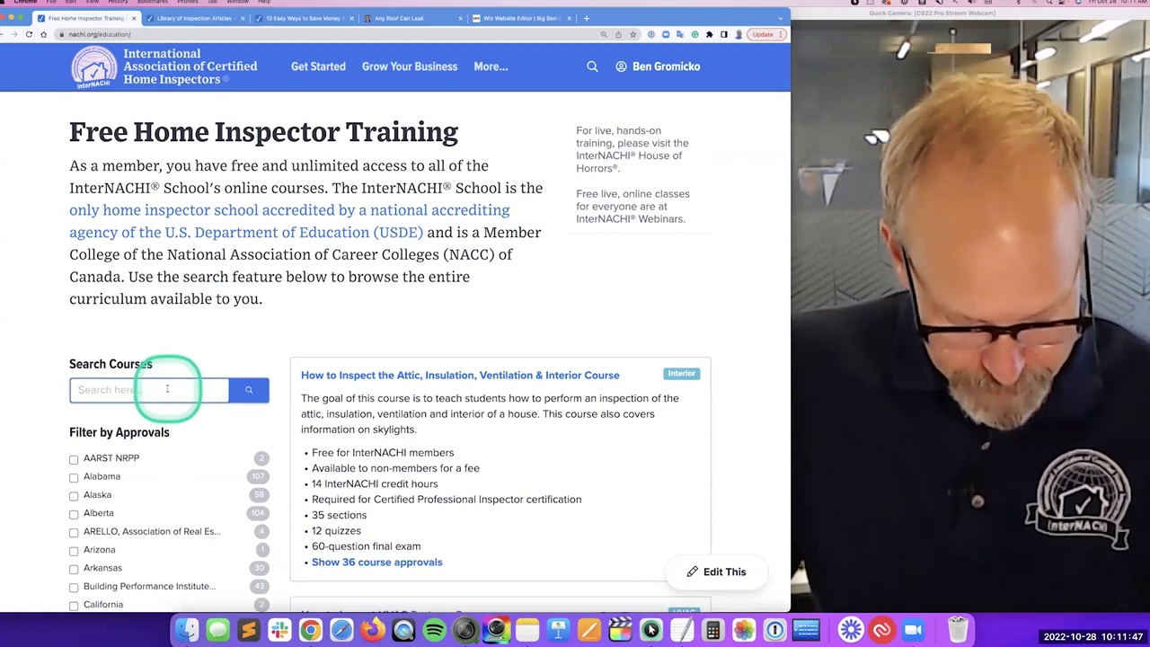
click(135, 389)
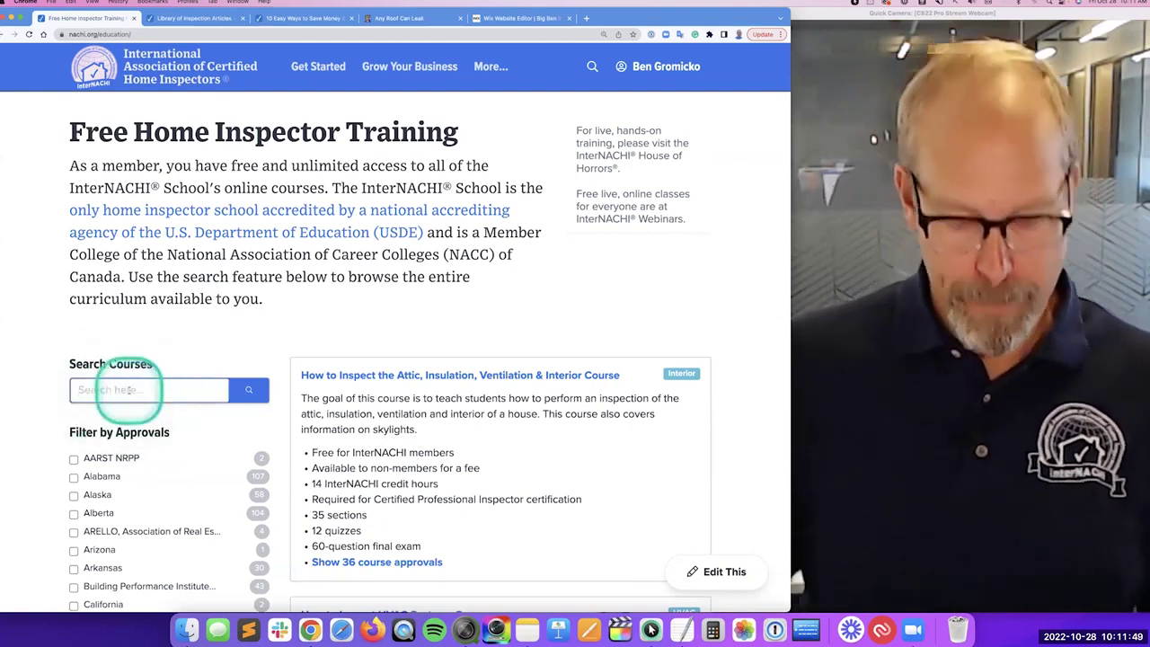
text(introduction)
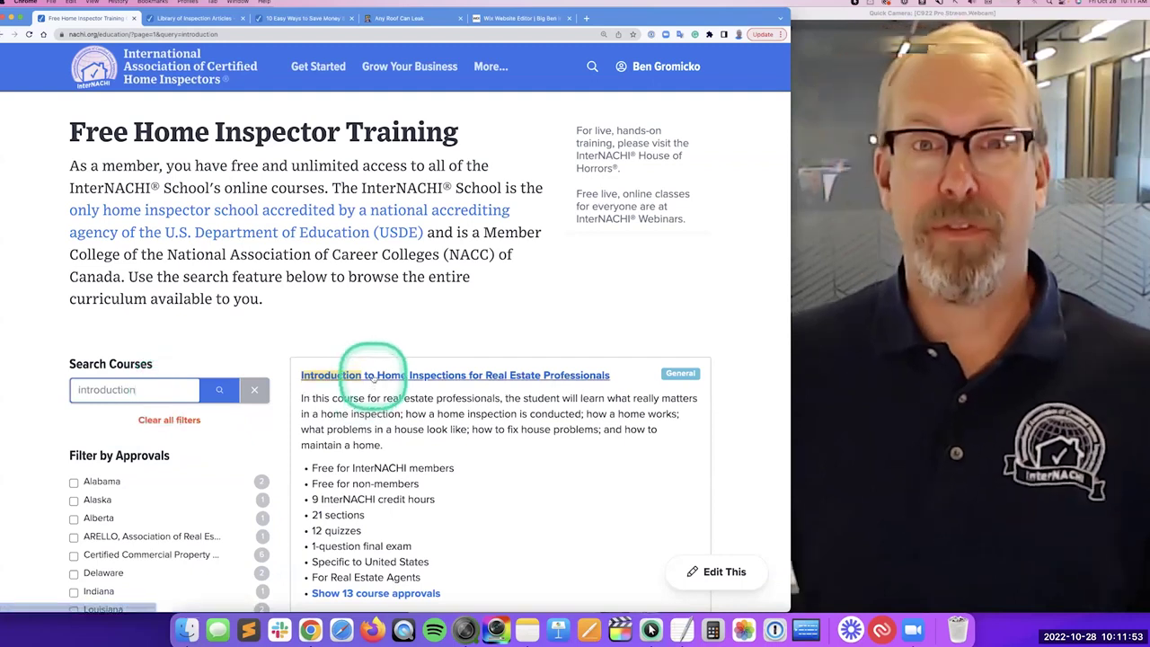
scroll(372, 375, down, 5)
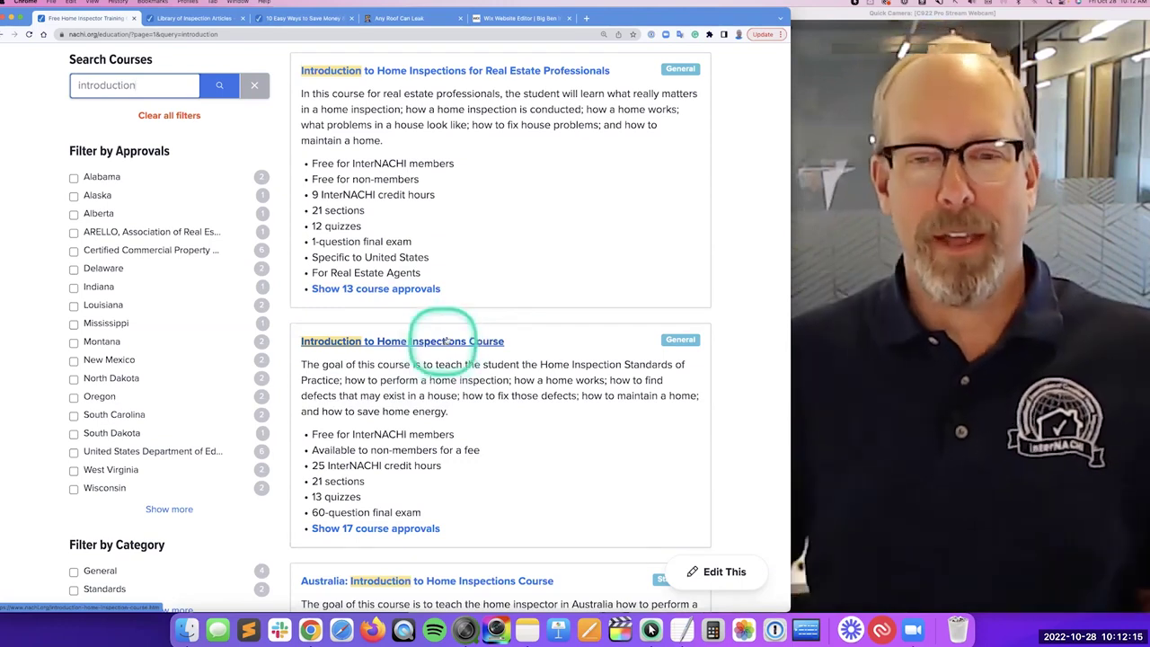
Review the results, including the 25-credit-hour Introduction to Home Inspections Course
click(178, 18)
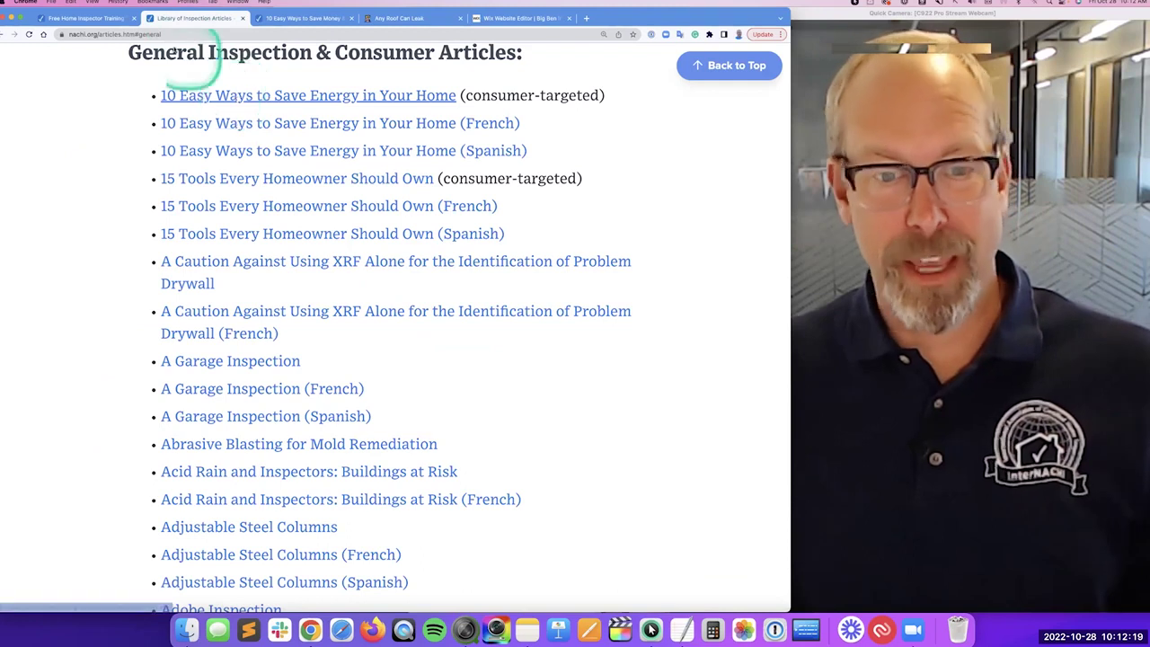
click(109, 19)
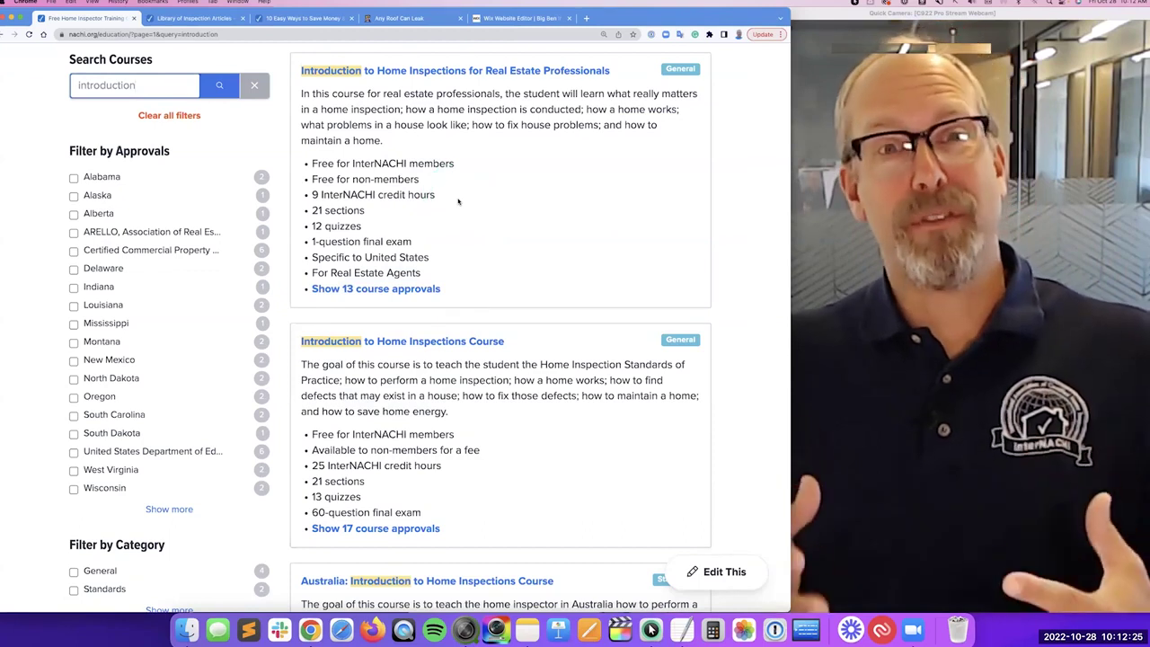
click(458, 201)
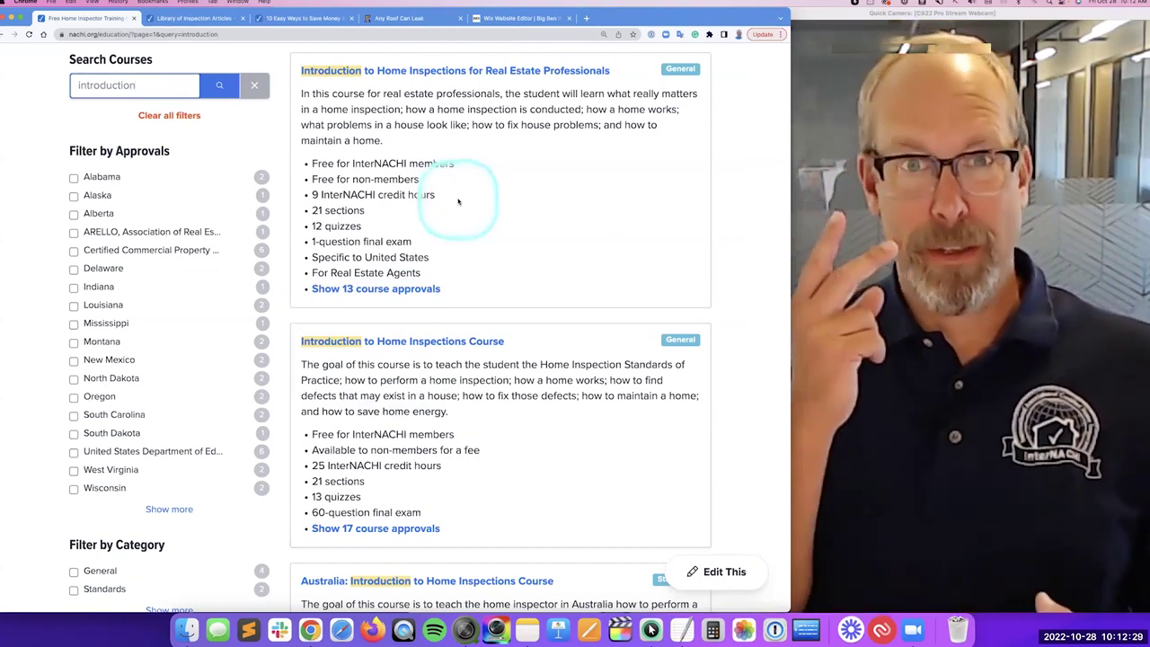
click(458, 201)
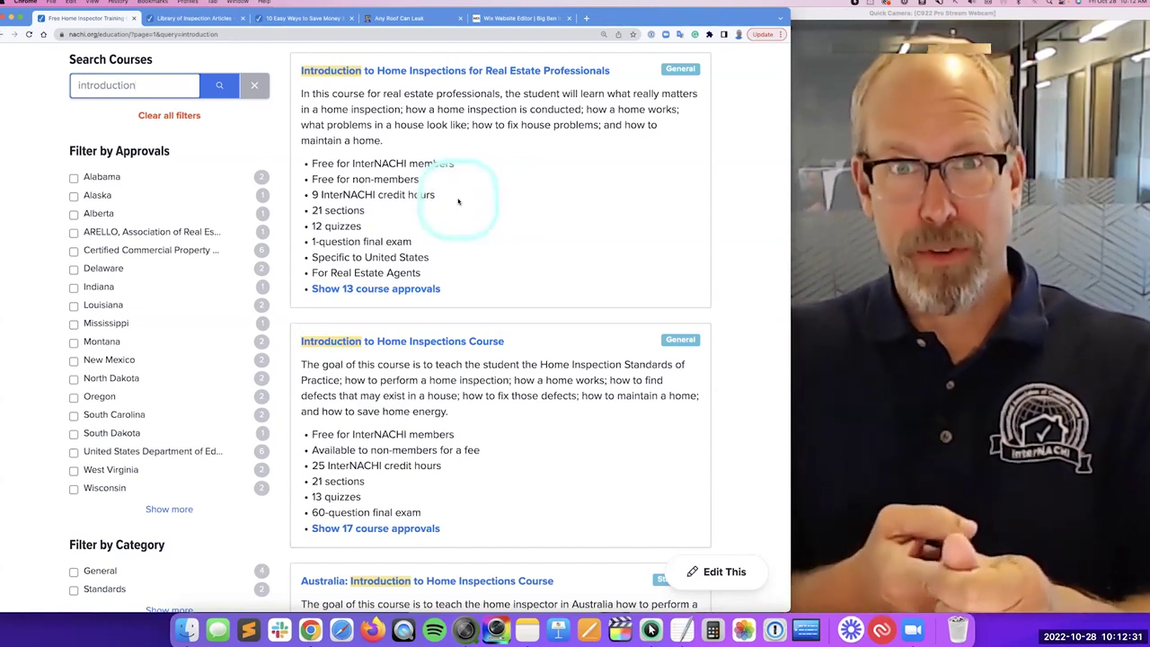
click(458, 202)
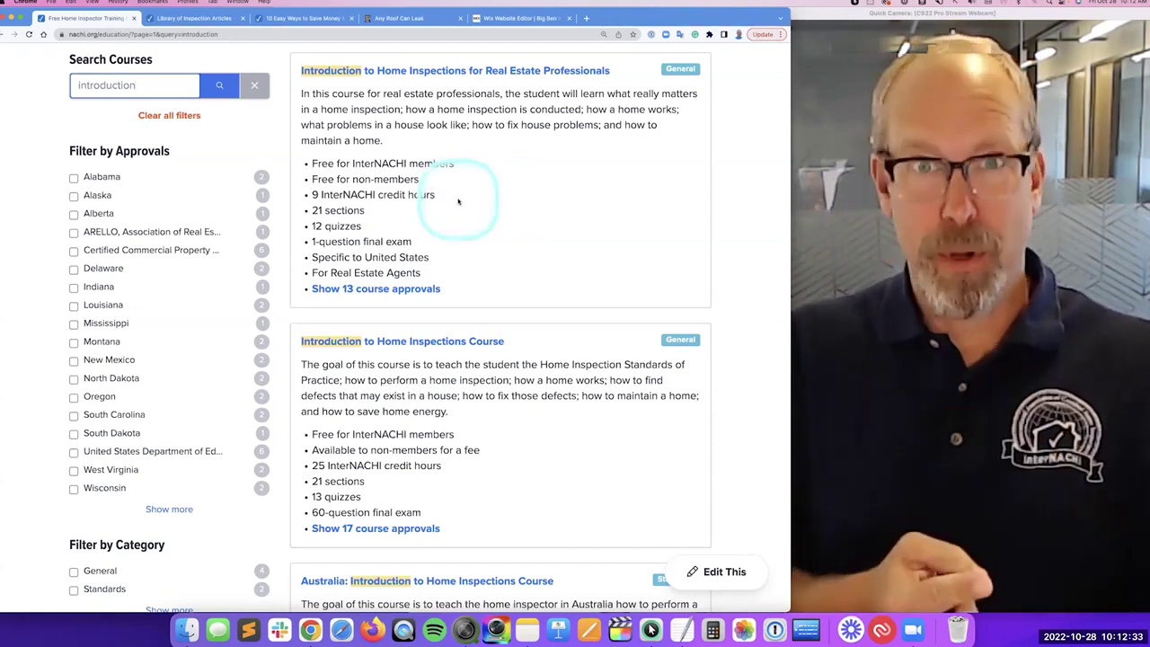
click(458, 202)
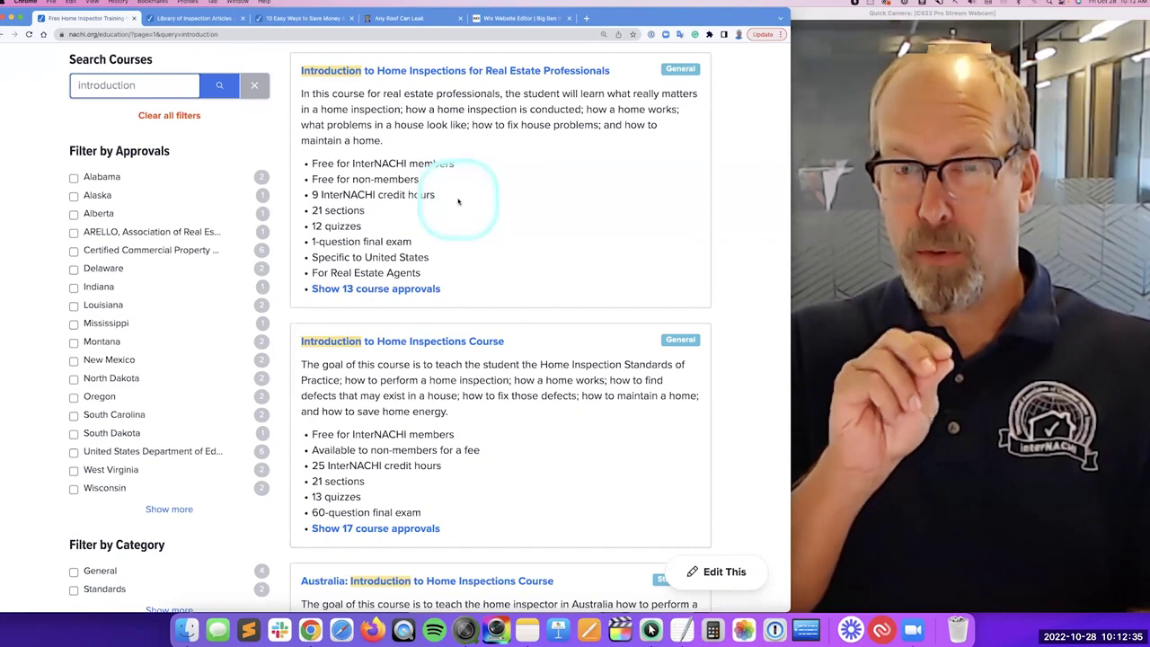
click(458, 201)
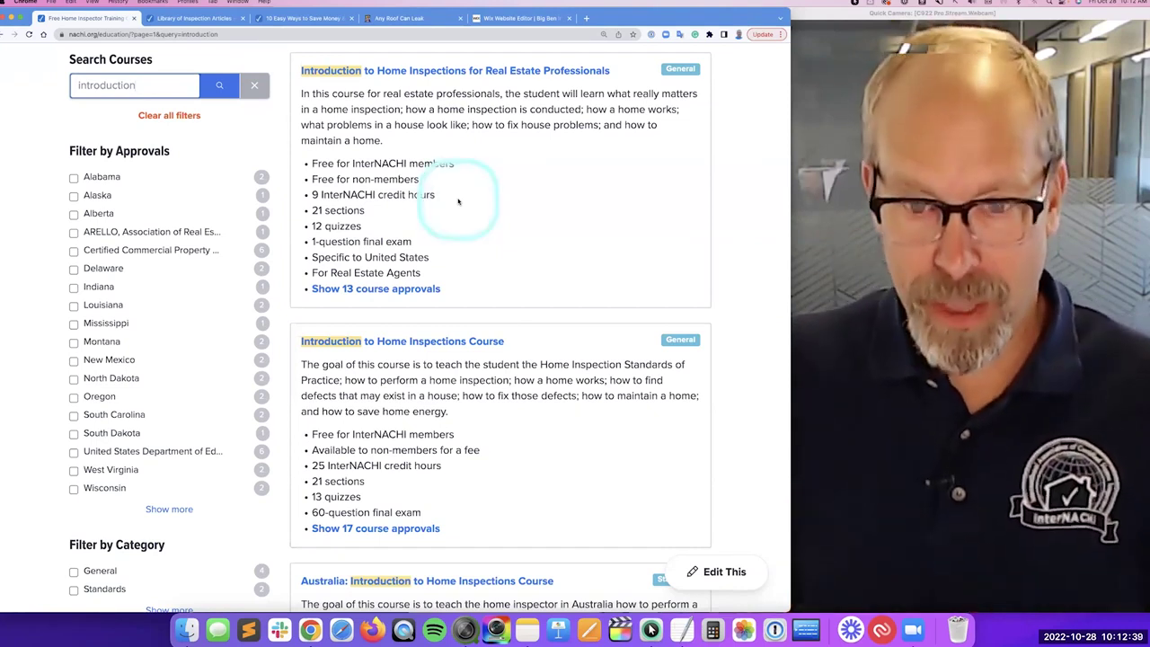
scroll(458, 201, down, 1)
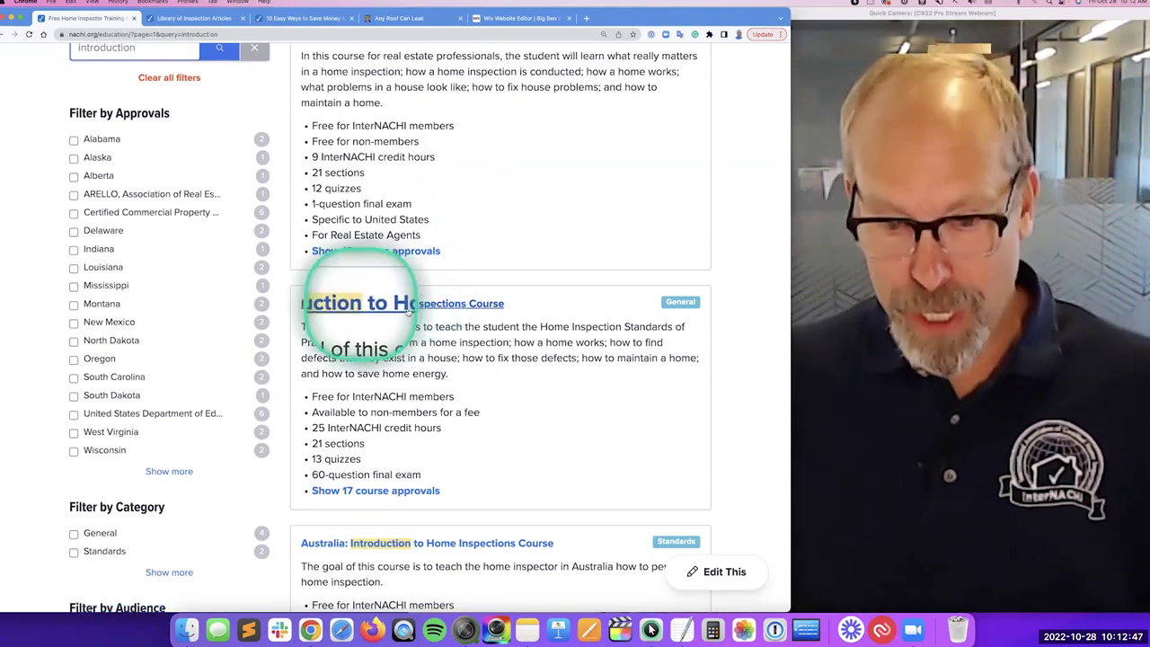
Start the free Introduction to Home Inspections Course and jump to Roof > Standards of Practice
click(447, 305)
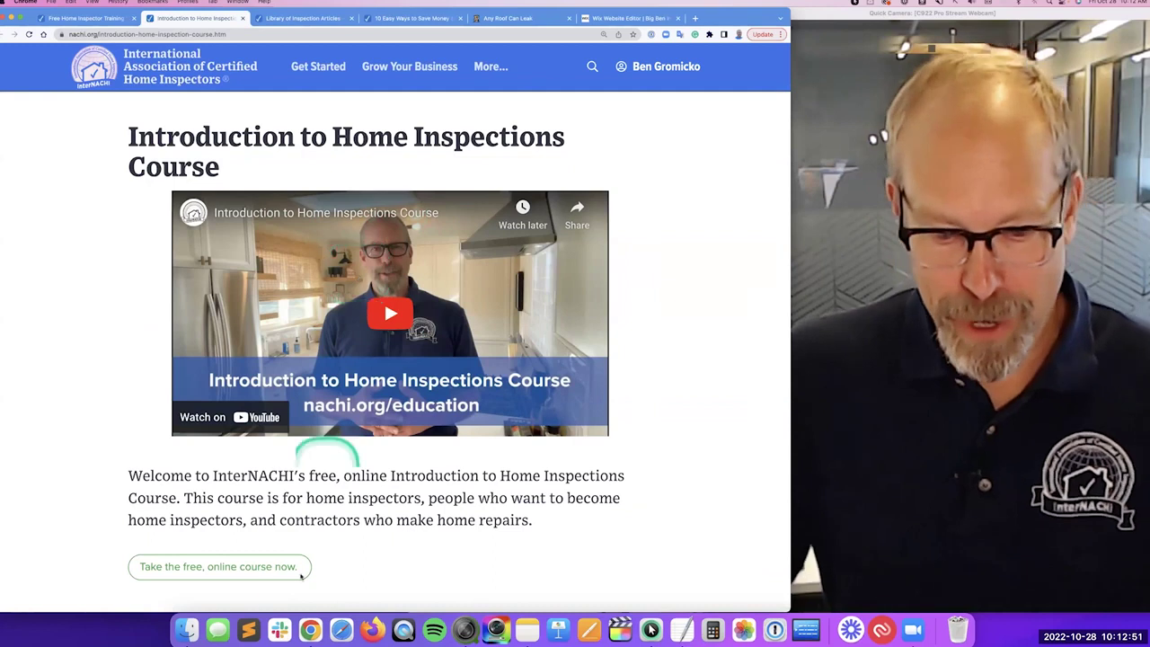
click(203, 567)
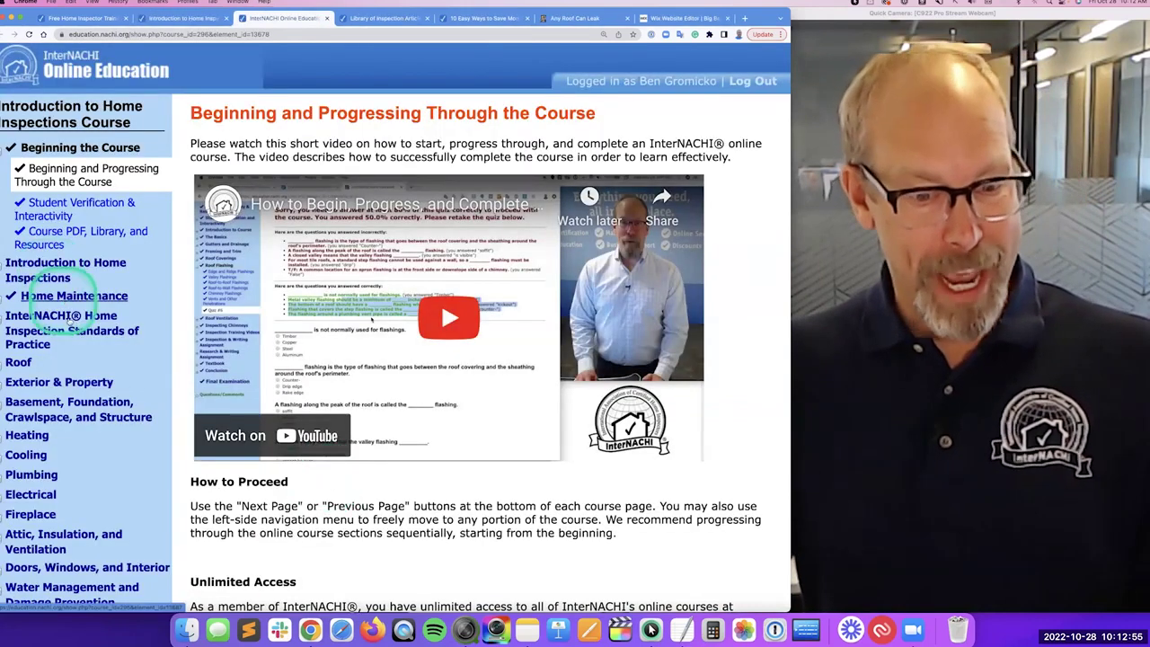
scroll(70, 328, down, 1)
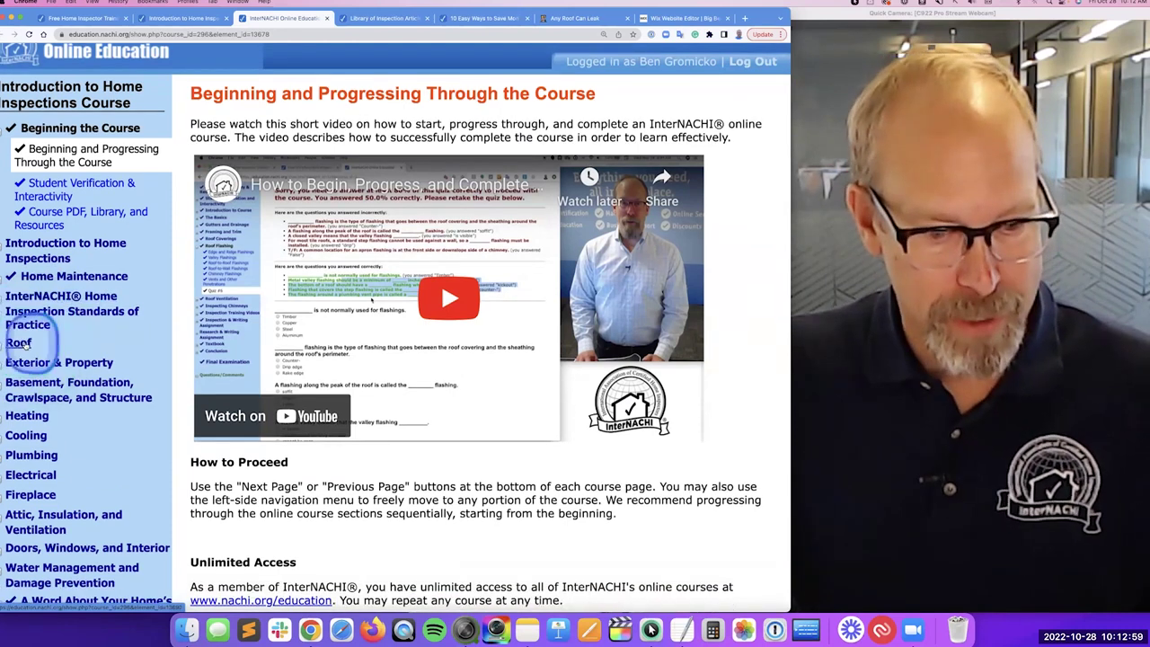
click(25, 347)
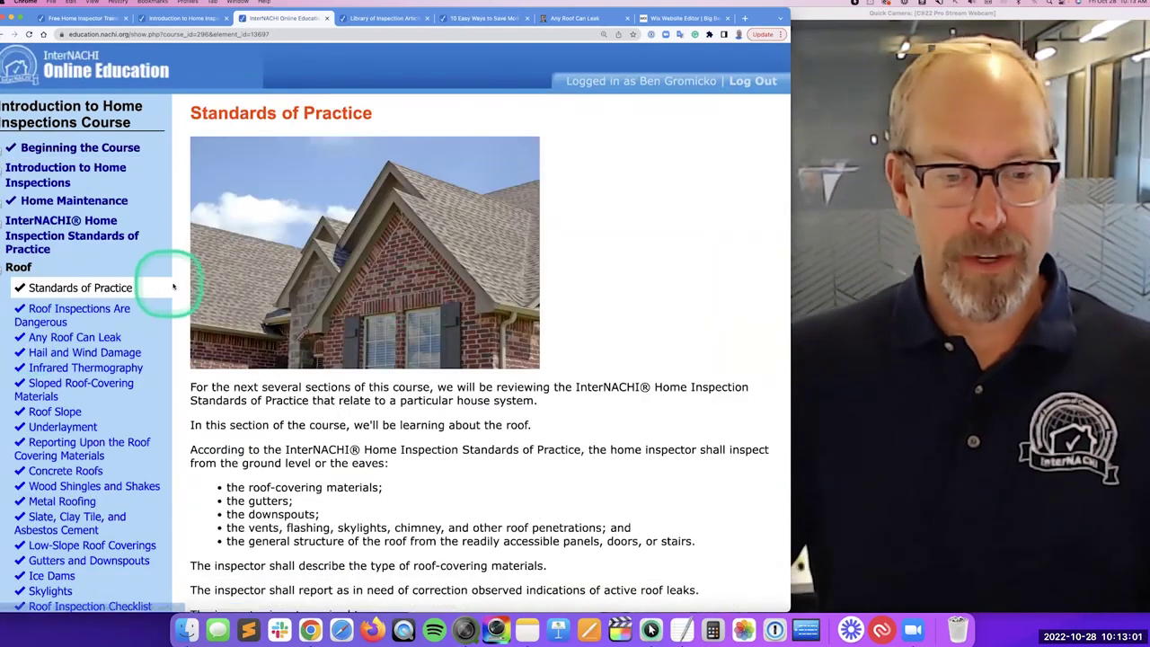
Read the roof Standards of Practice and open the Underlayment lesson
scroll(119, 290, down, 5)
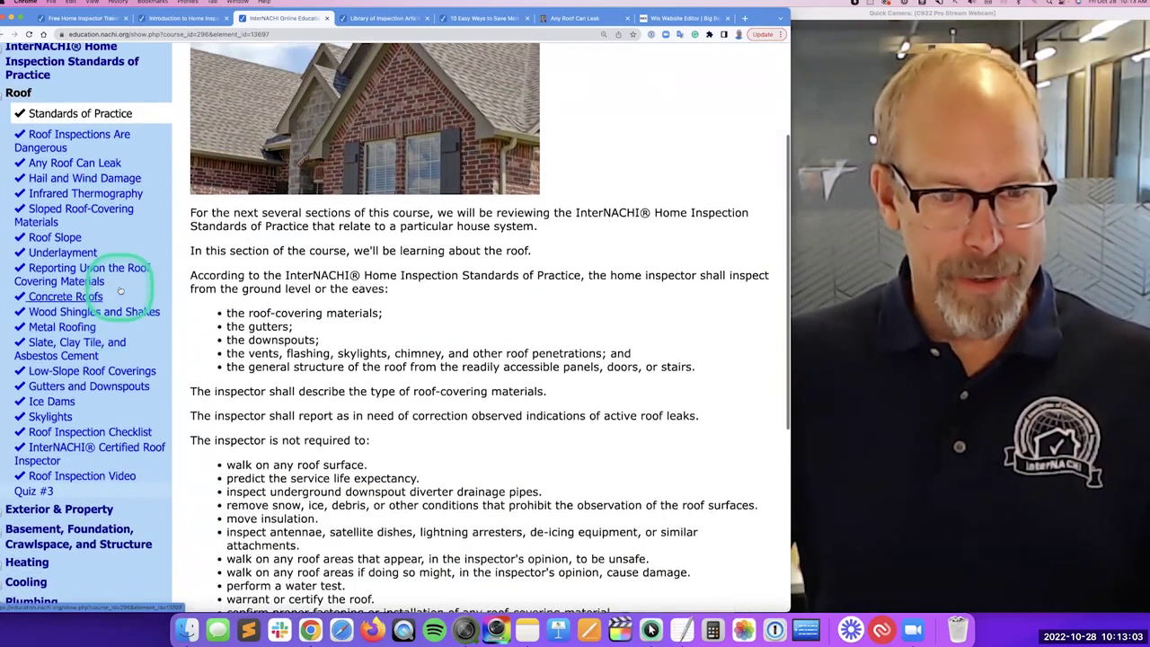
scroll(120, 289, down, 5)
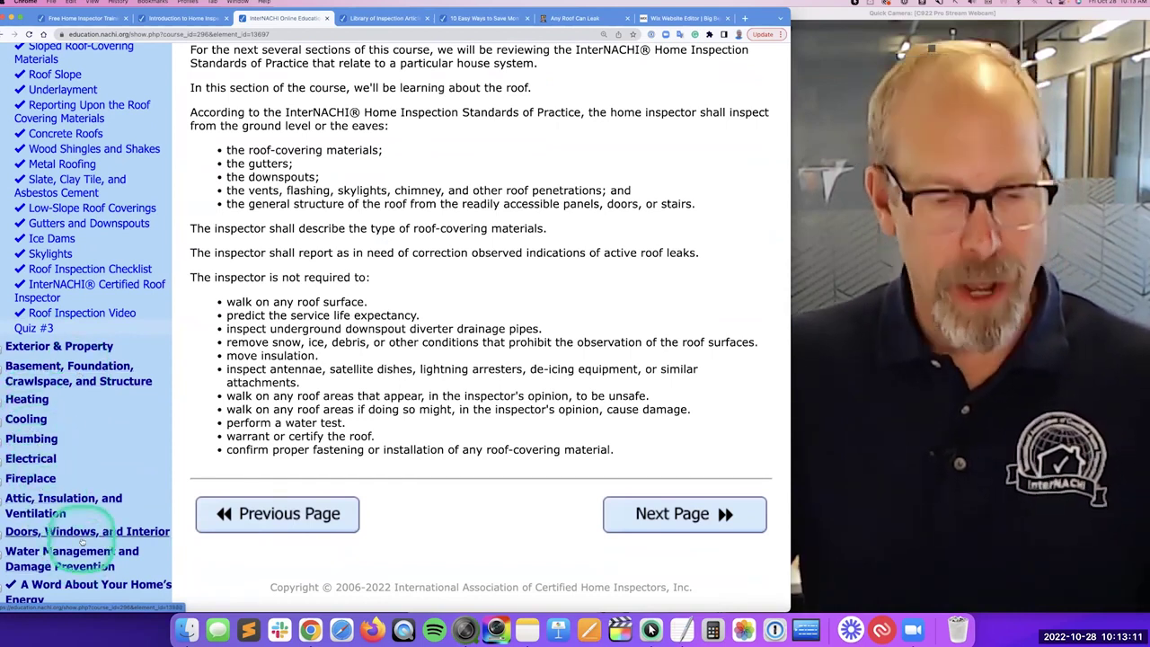
scroll(83, 539, down, 2)
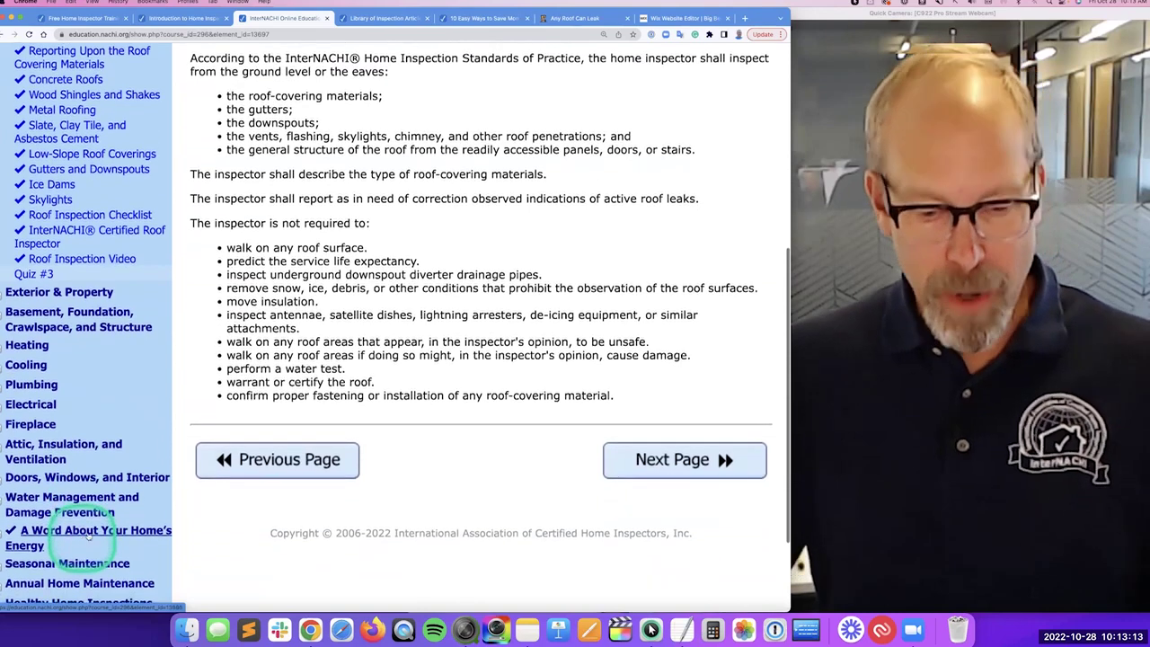
scroll(90, 534, down, 3)
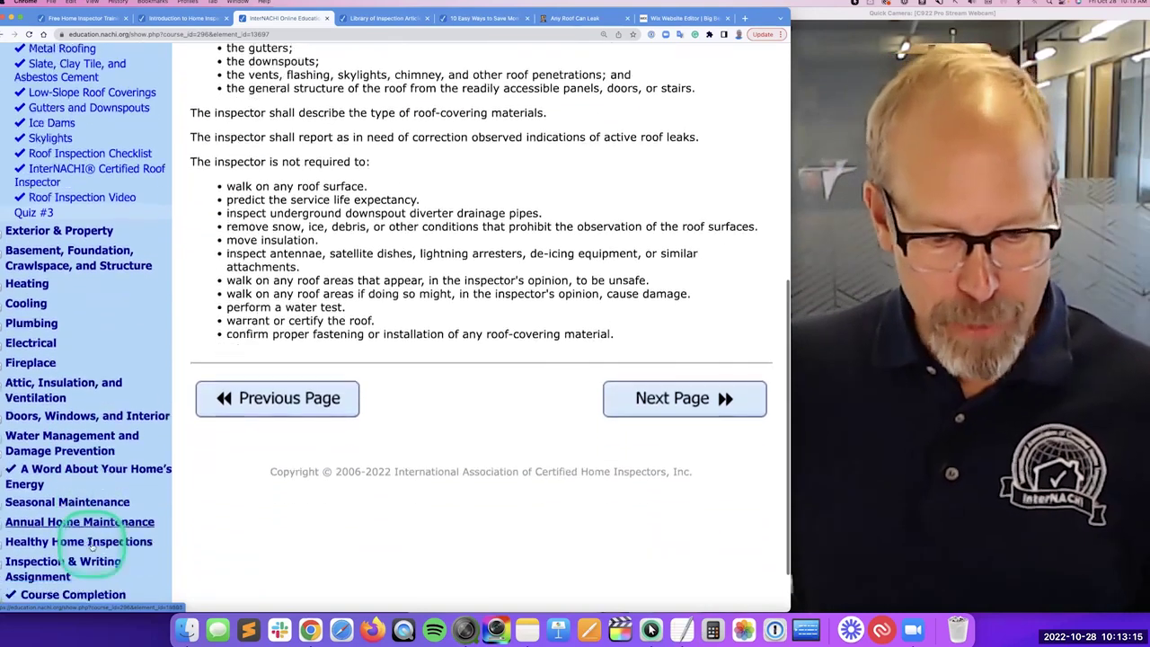
scroll(94, 531, up, 15)
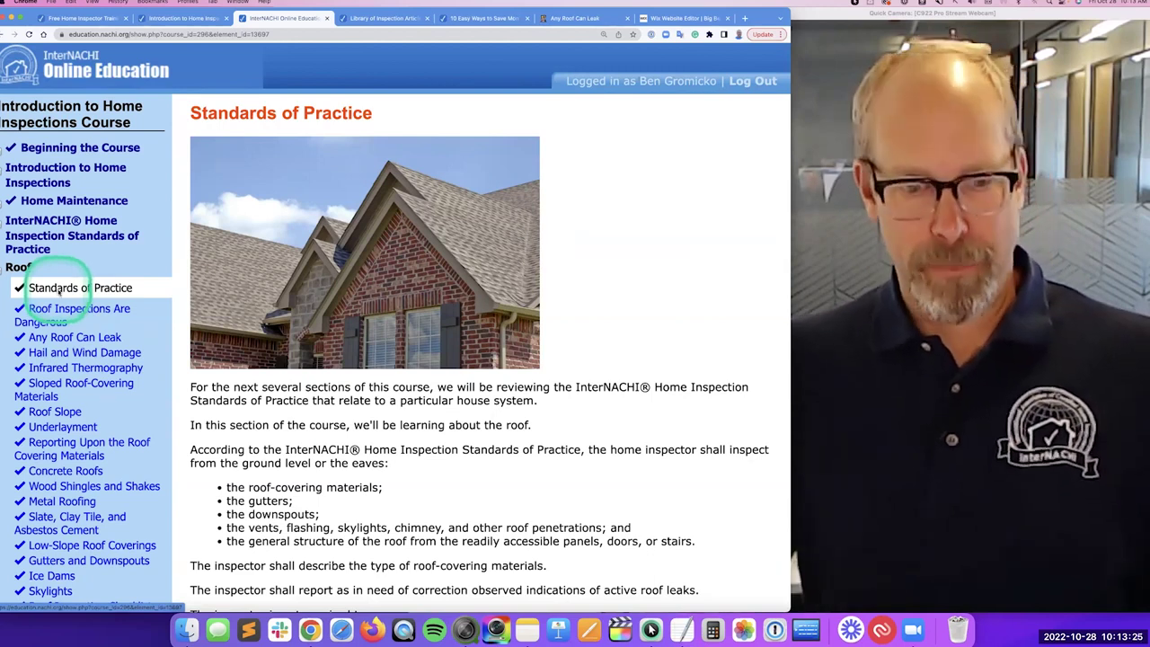
scroll(58, 289, down, 4)
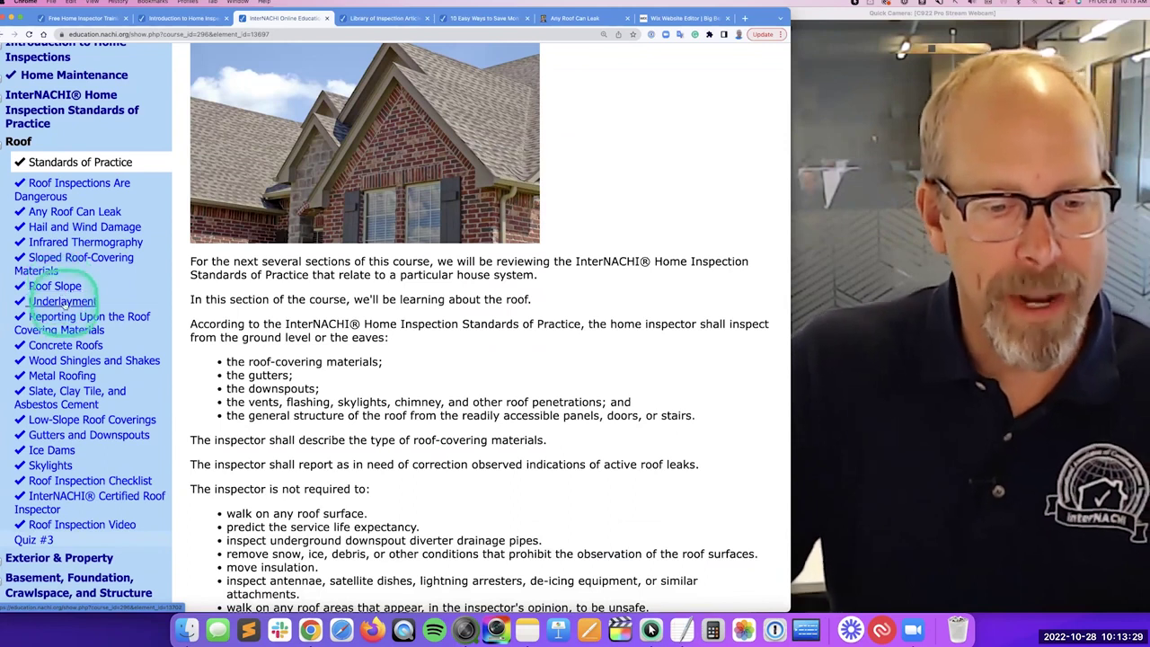
click(61, 302)
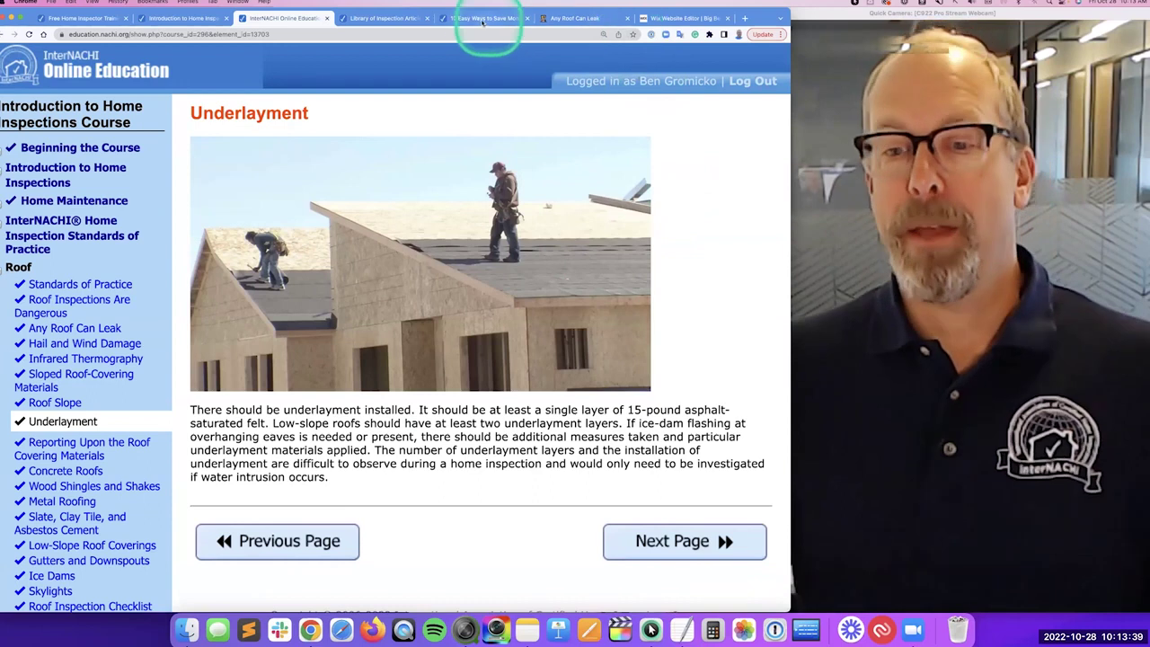
Go to manage.wix.com and open the Big Ben Inspections site in the editor
click(564, 19)
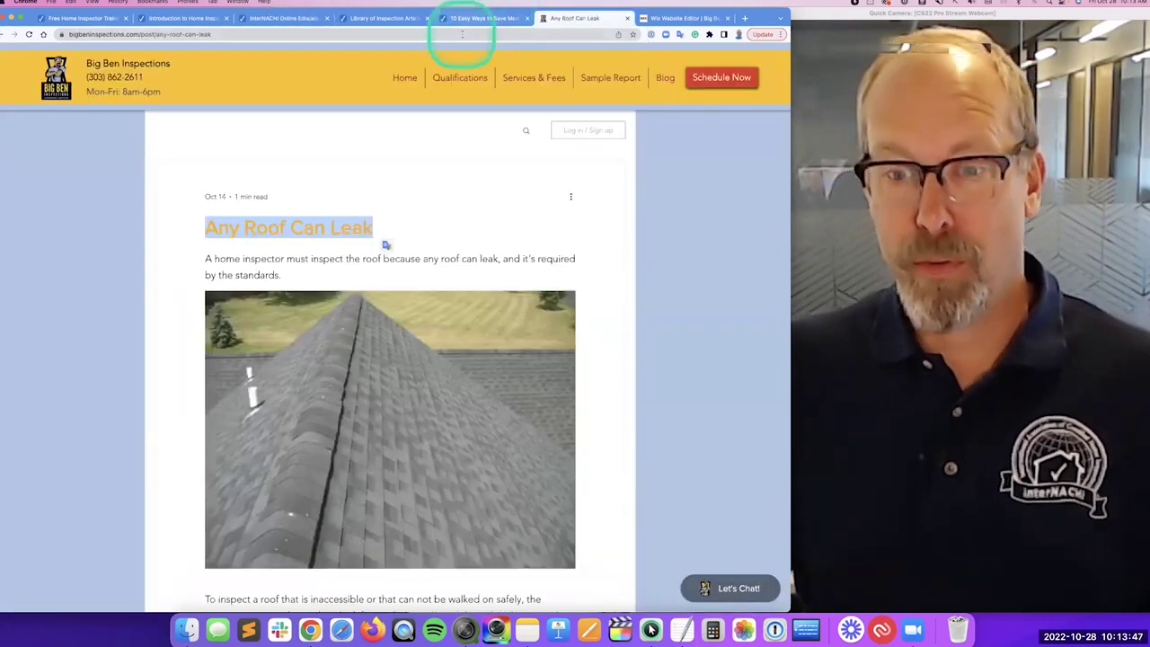
click(461, 34)
text(manage)
key(Return)
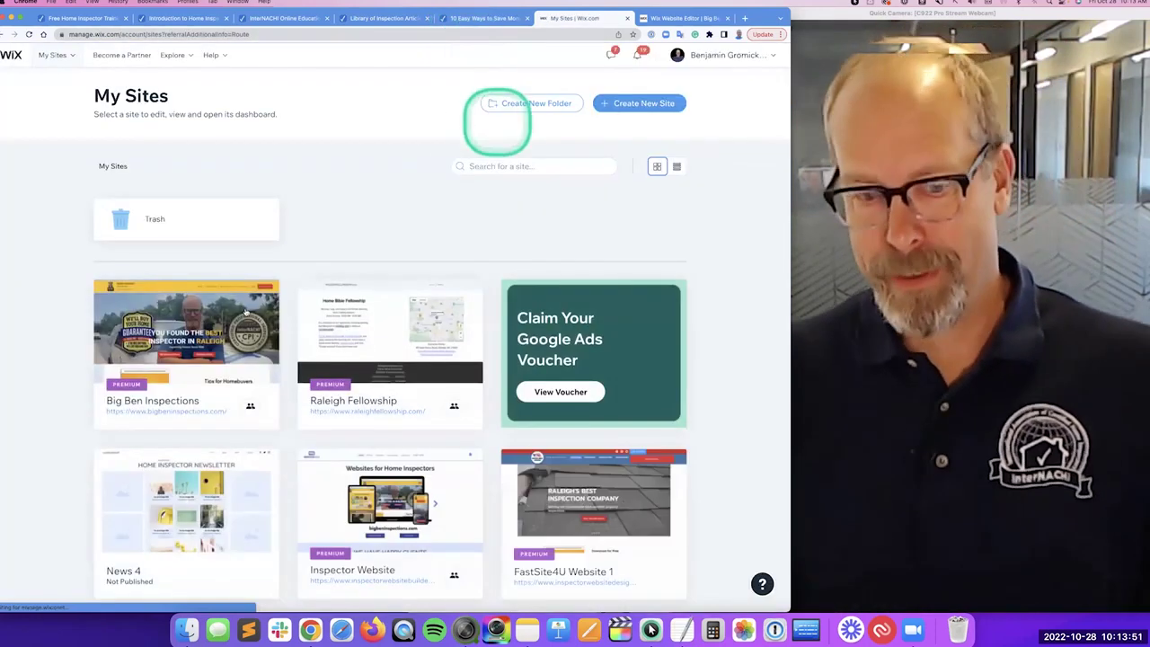
click(227, 332)
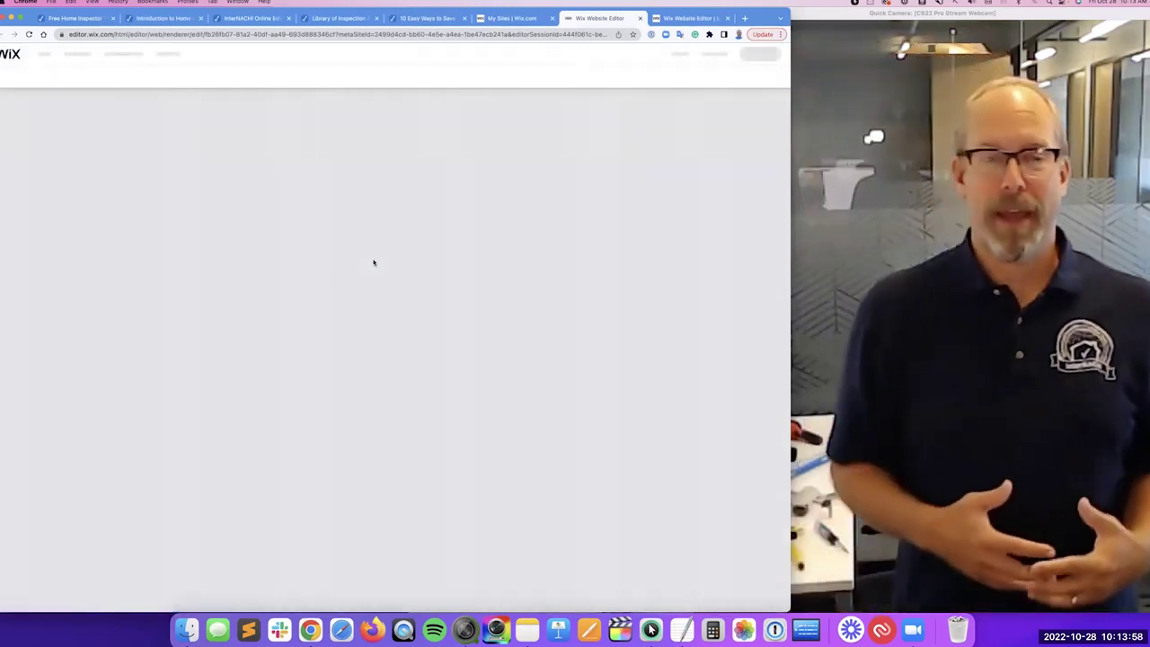
click(374, 262)
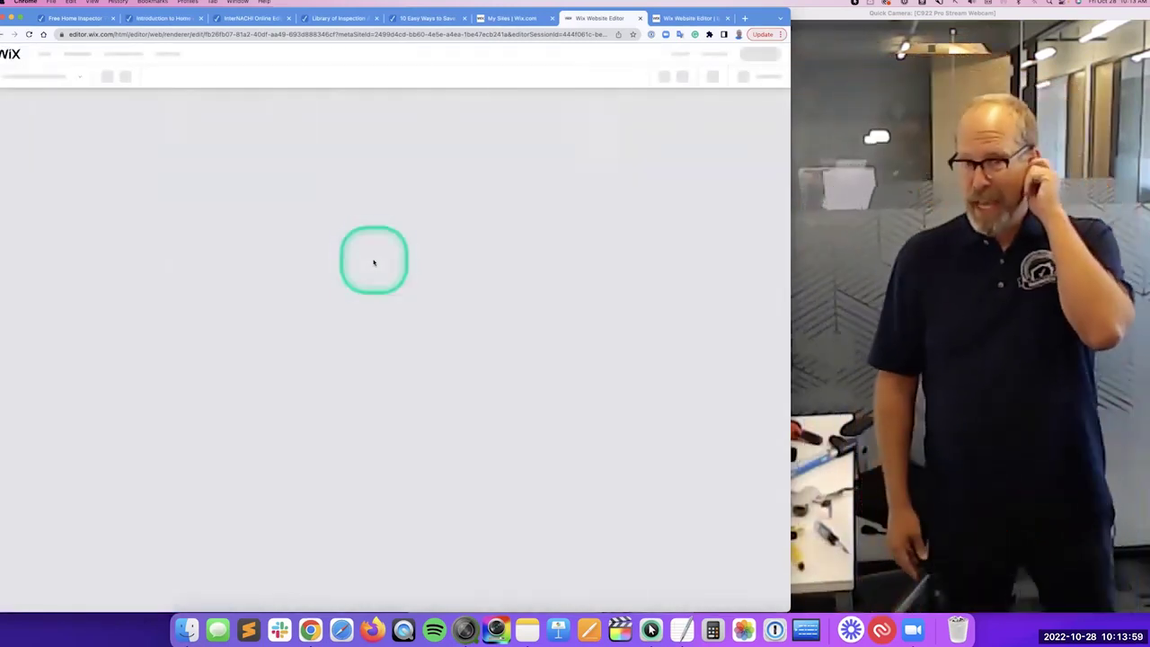
click(373, 263)
click(373, 262)
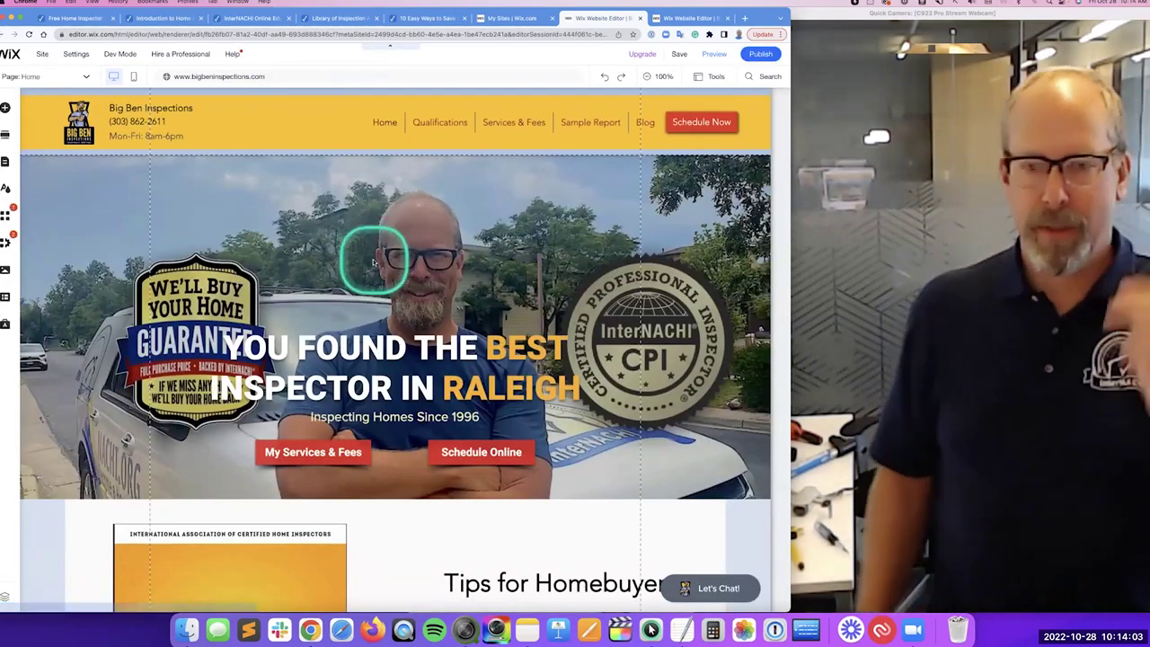
Switch the editor to the Blog page and select the blog section to manage posts
click(409, 283)
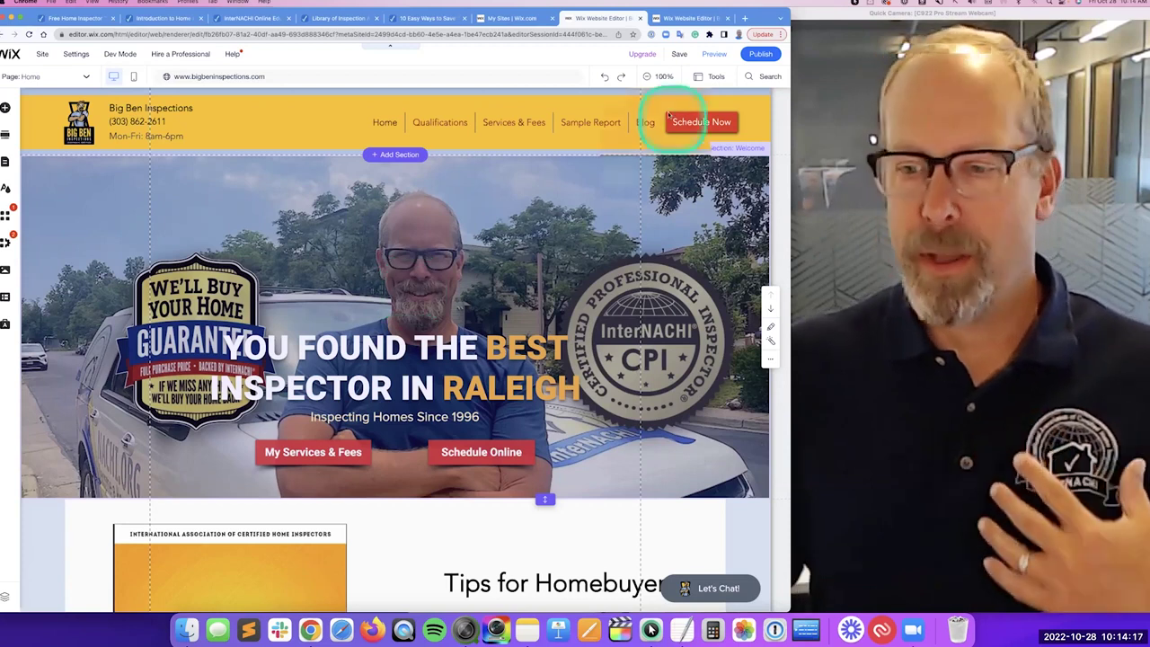
click(287, 110)
click(27, 76)
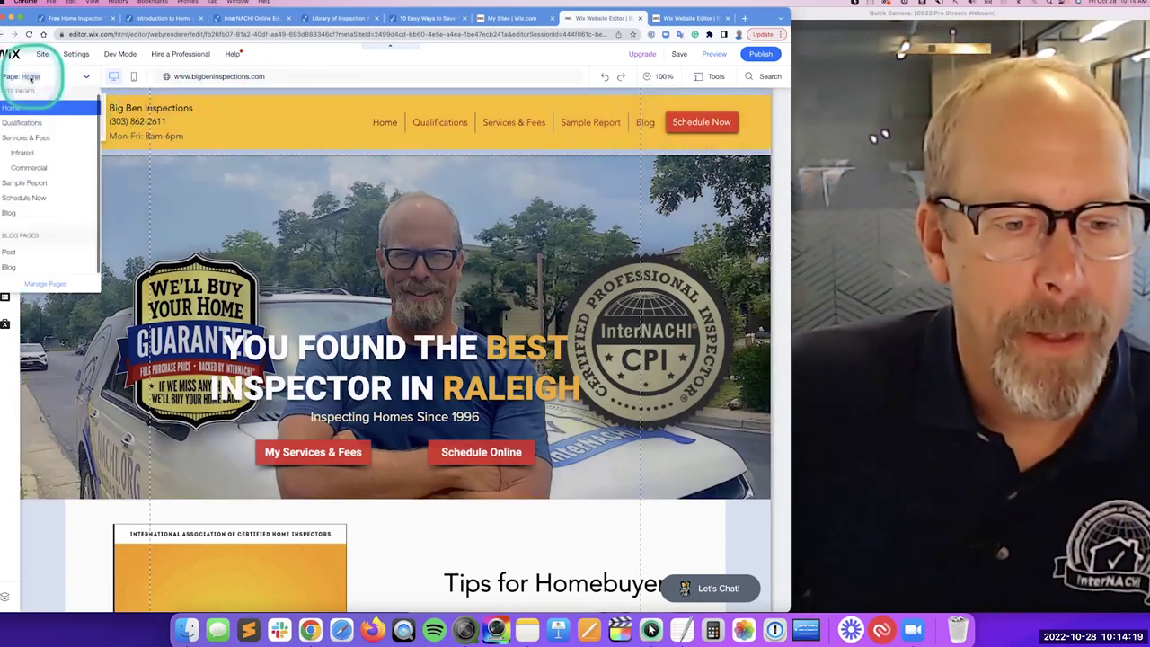
click(29, 267)
click(344, 282)
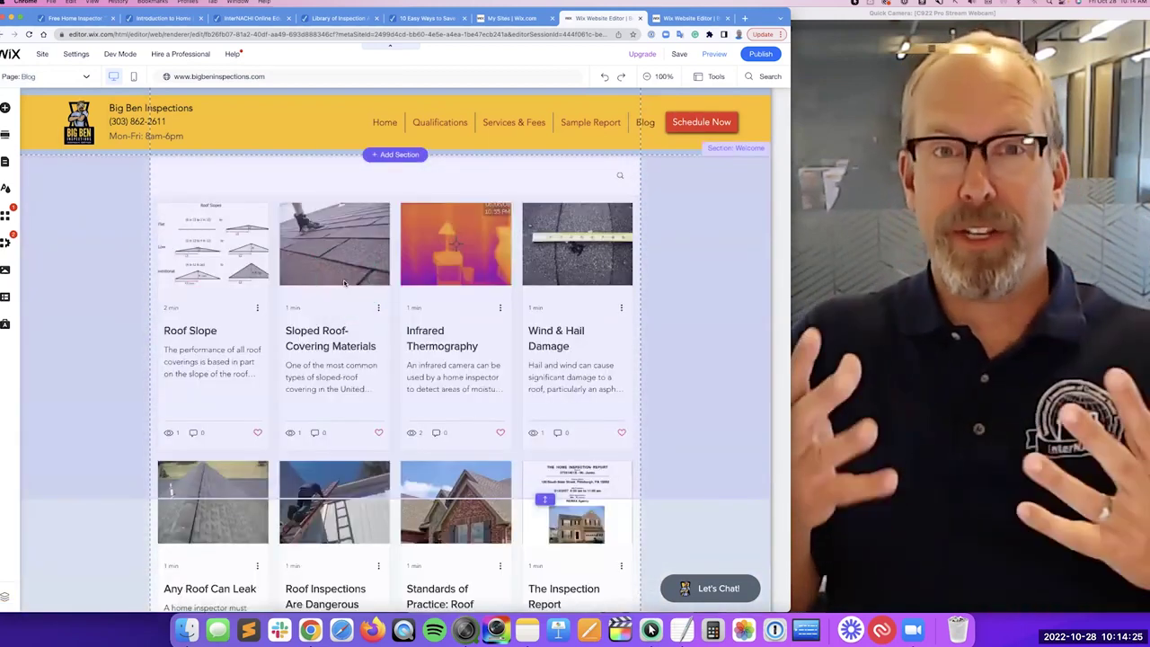
click(344, 282)
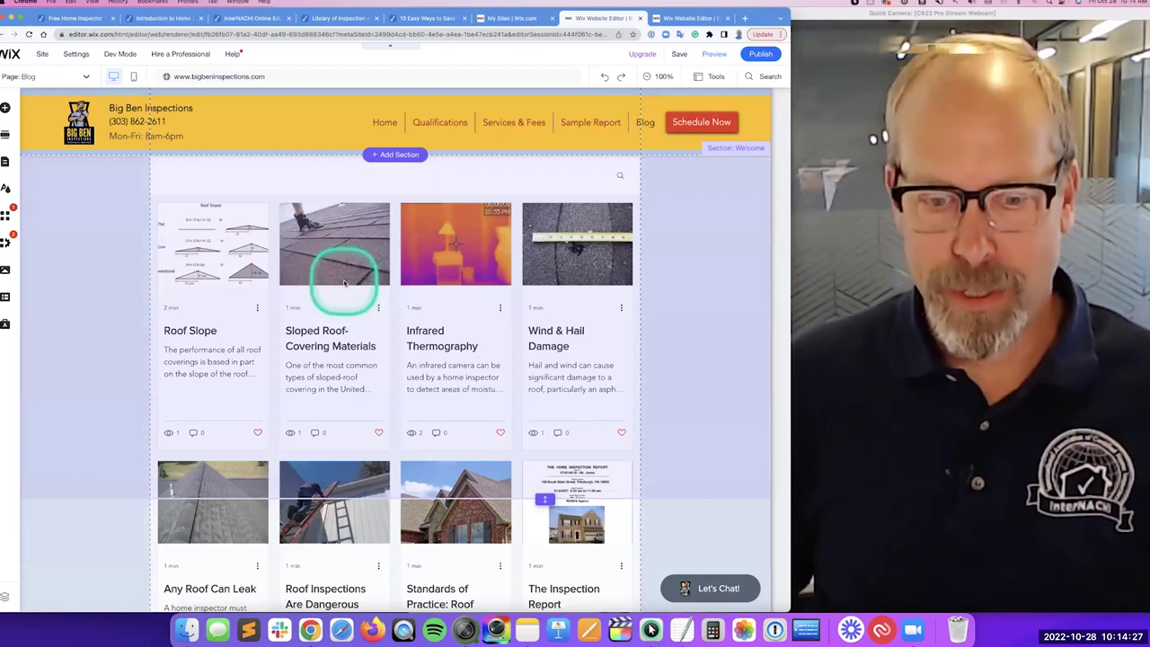
click(623, 205)
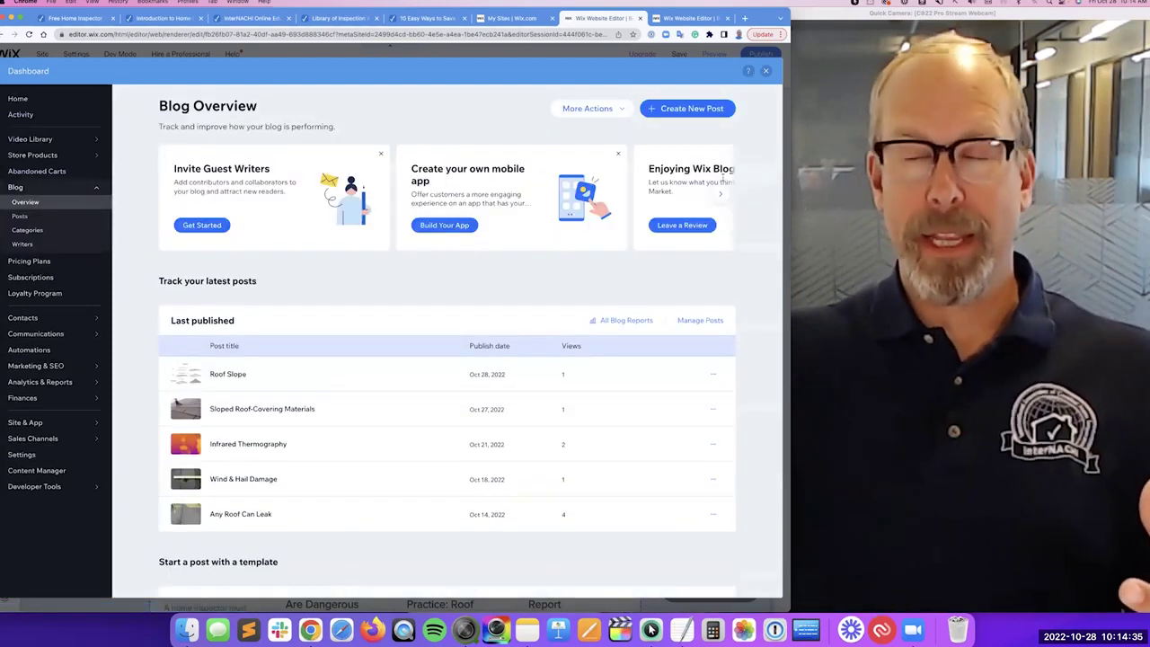
Create a new blog post and close the Library of Inspection and 10 Easy Ways tabs
click(722, 180)
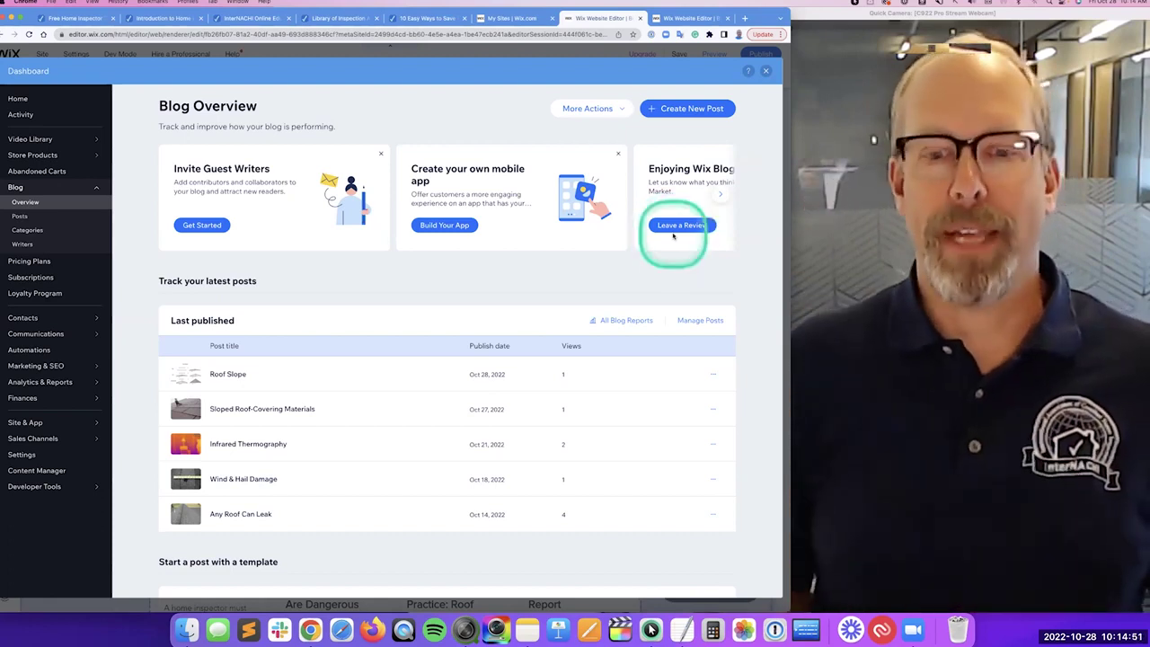
click(676, 110)
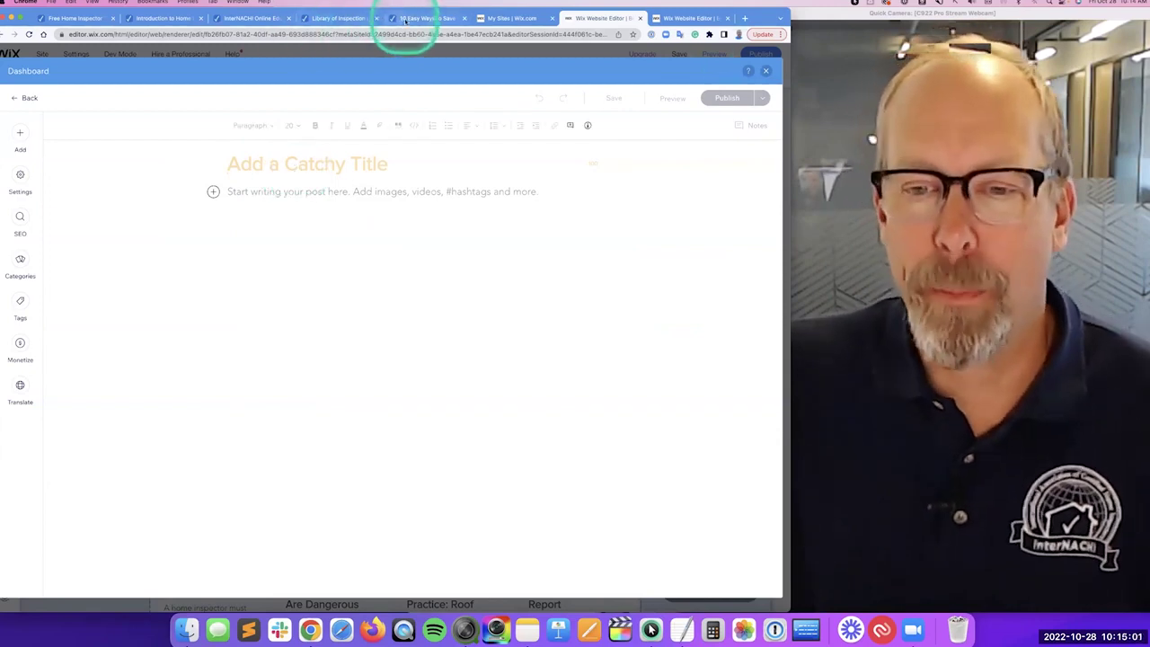
click(354, 18)
click(376, 18)
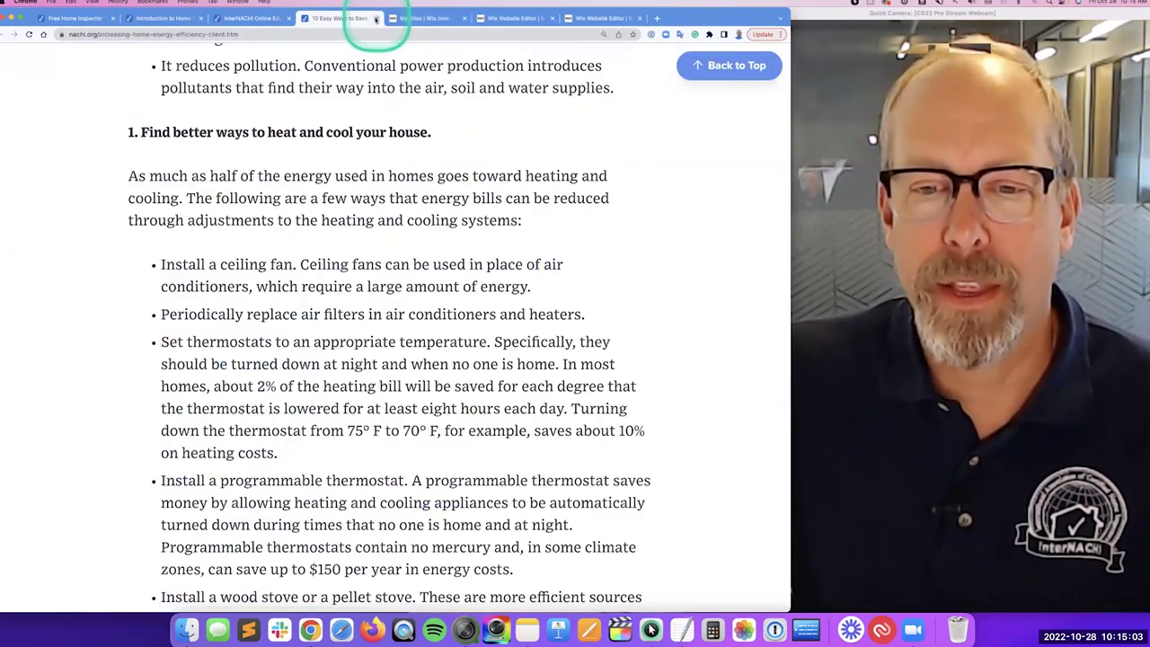
click(375, 18)
click(244, 18)
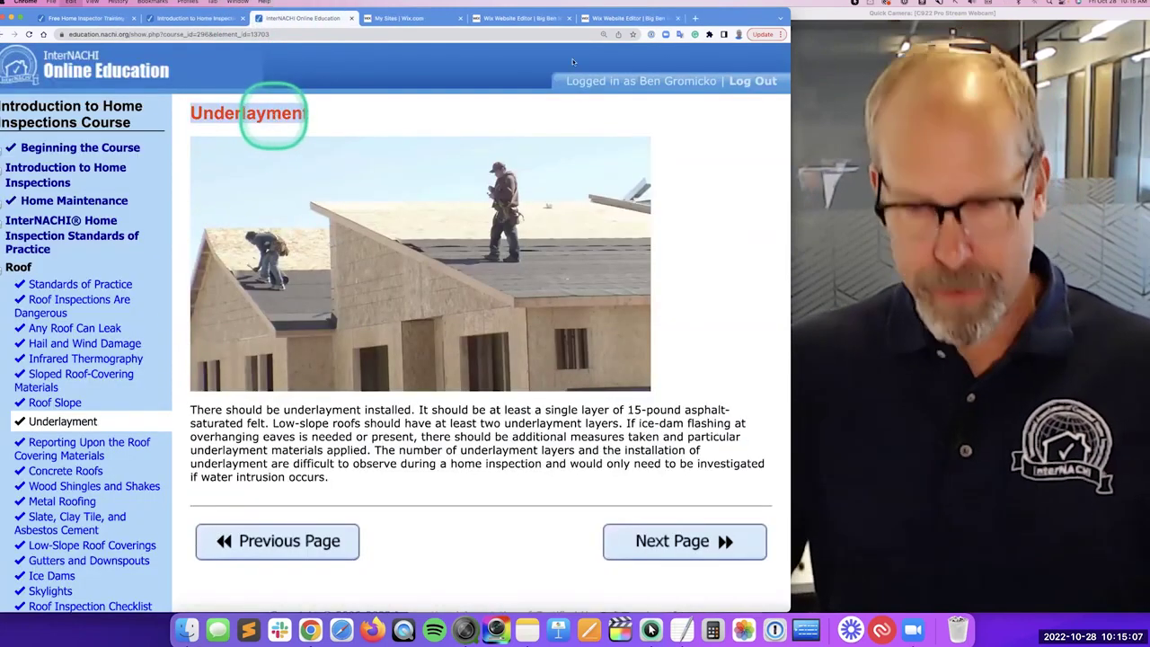
click(629, 18)
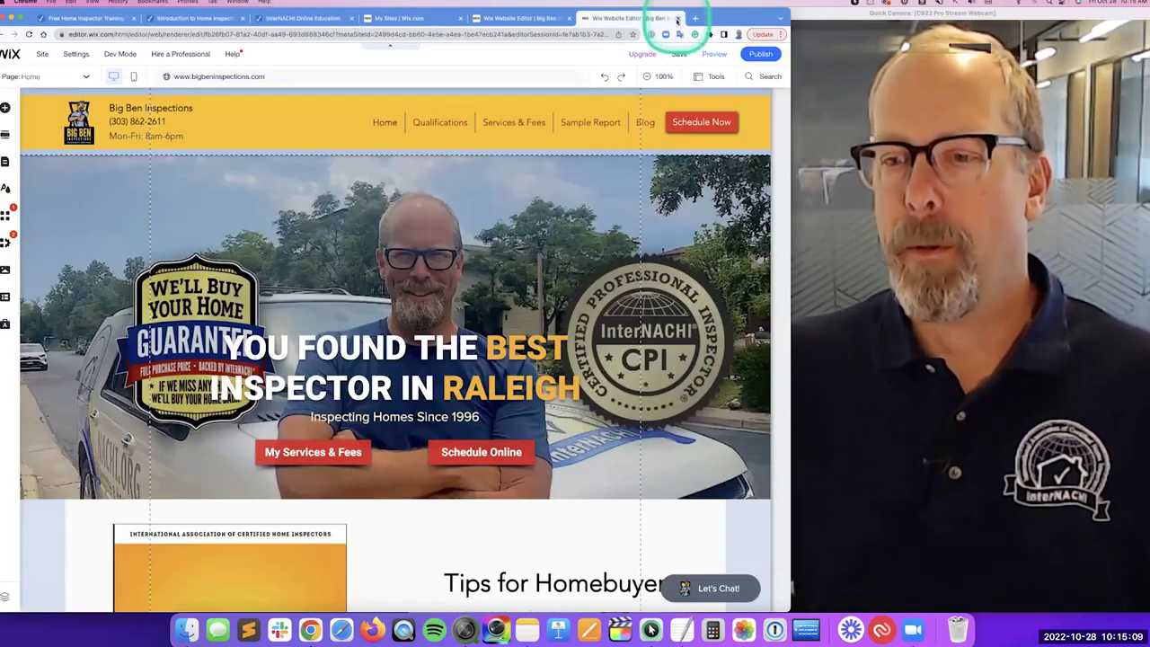
Close the duplicate editor tab and paste the course's underlayment paragraph into the post body
click(677, 18)
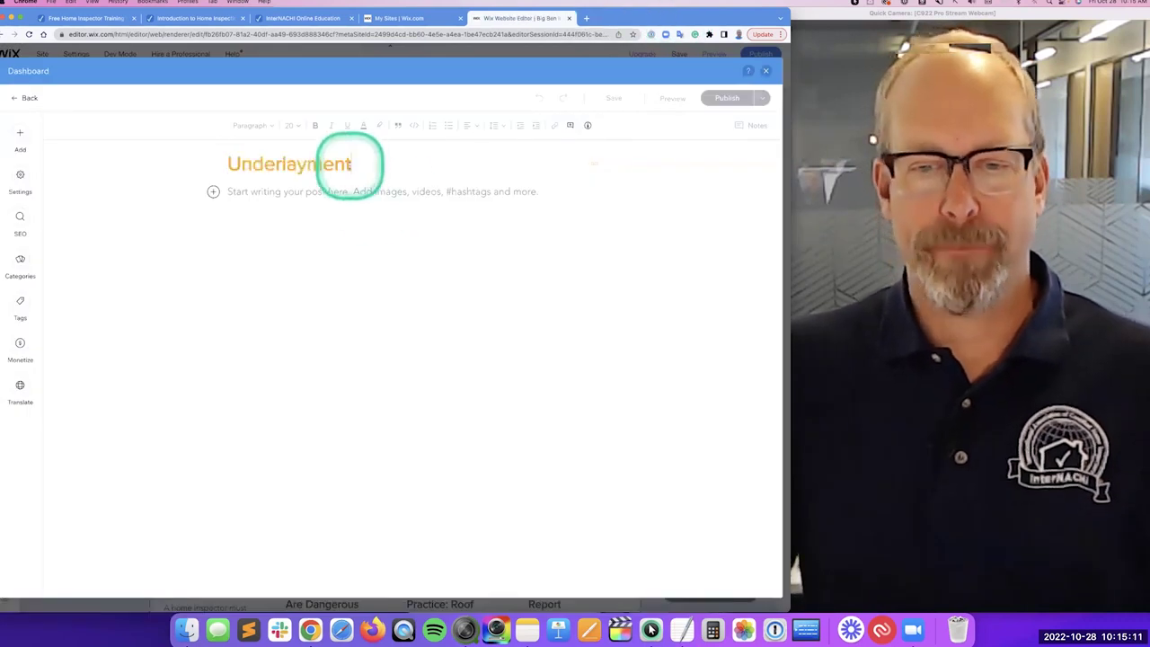
click(303, 20)
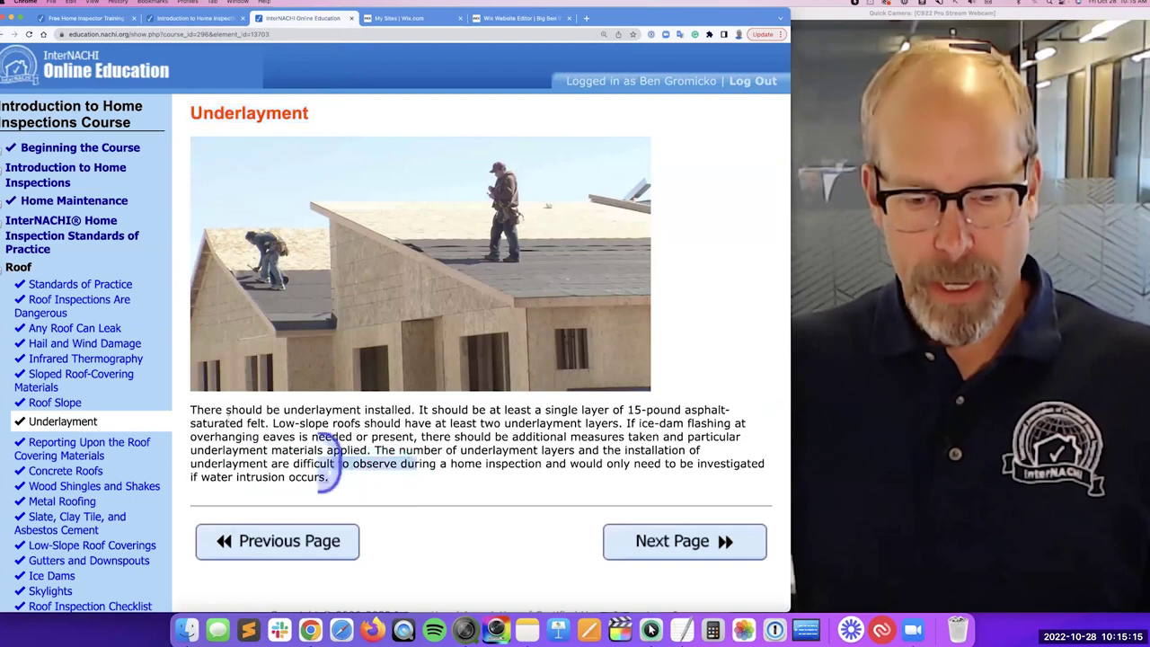
drag(384, 475, 188, 412)
key(super+c)
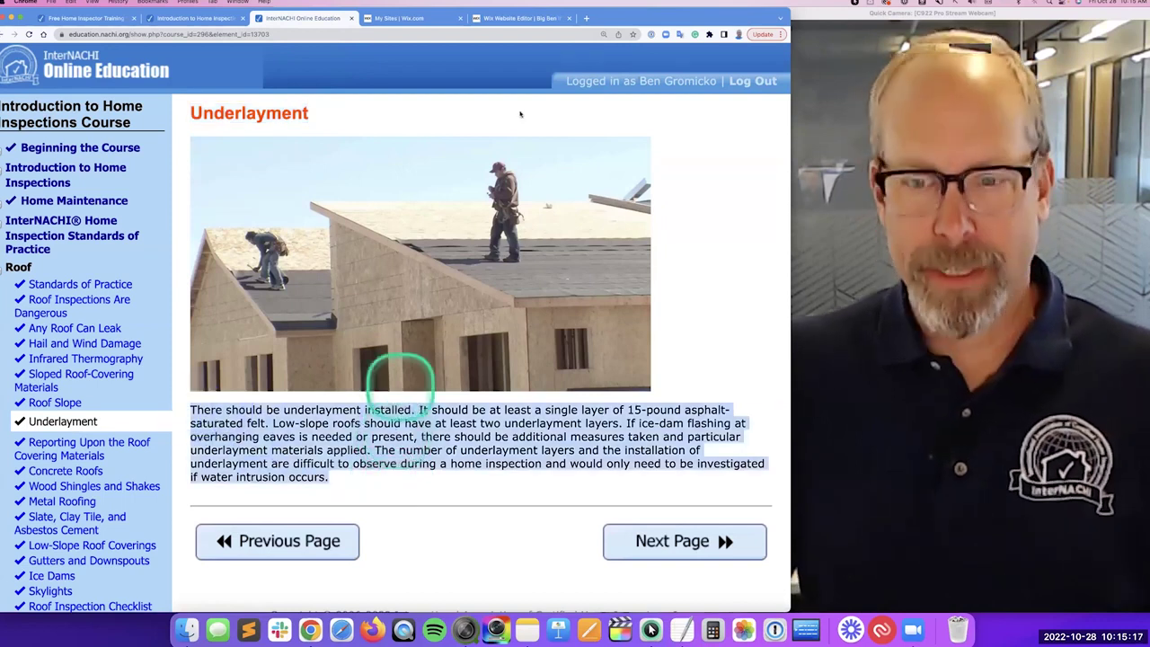
click(494, 48)
click(504, 20)
click(335, 192)
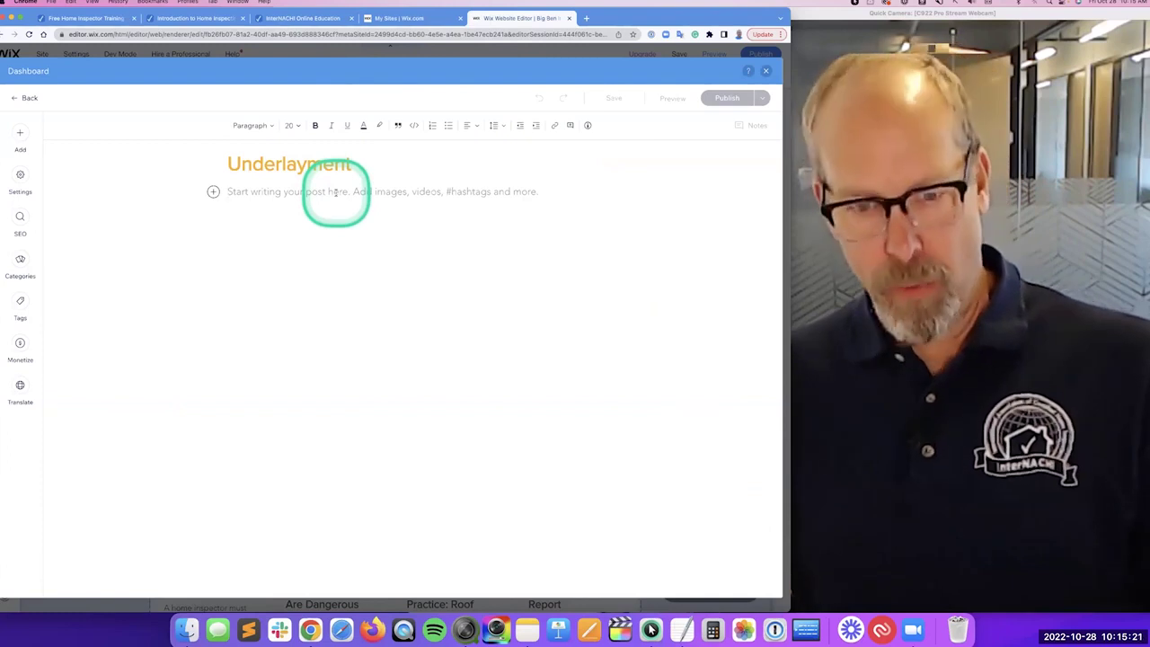
key(super+v)
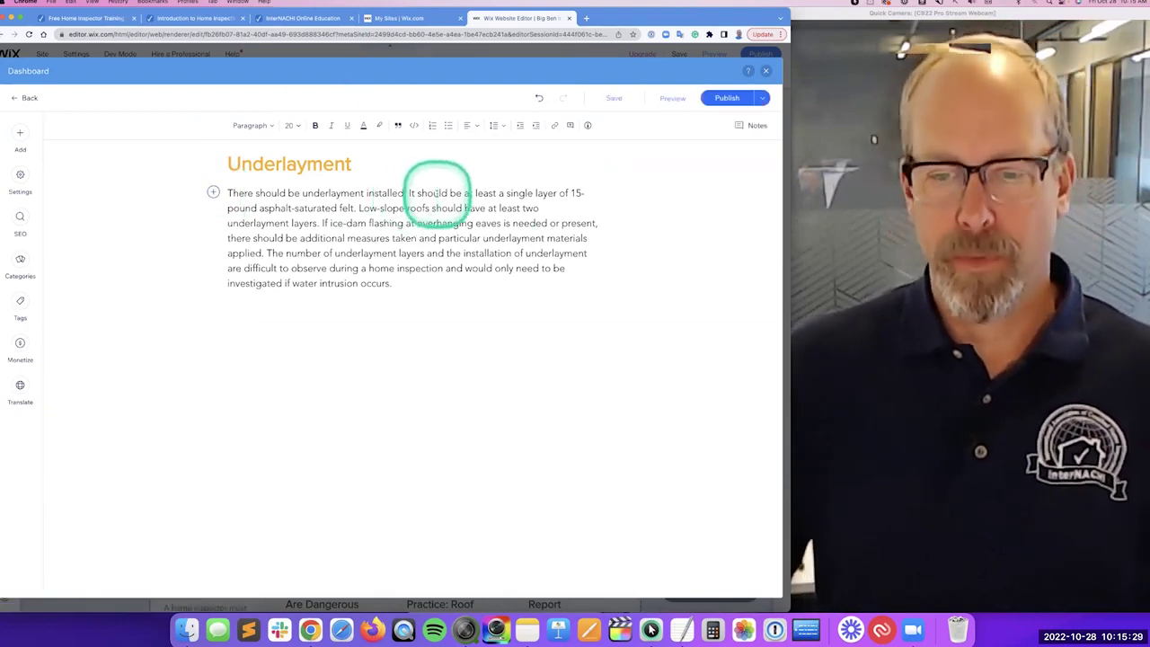
Split the body before 'It should' and type an opening line on inspecting visible underlayment
key(Return)
key(Return)
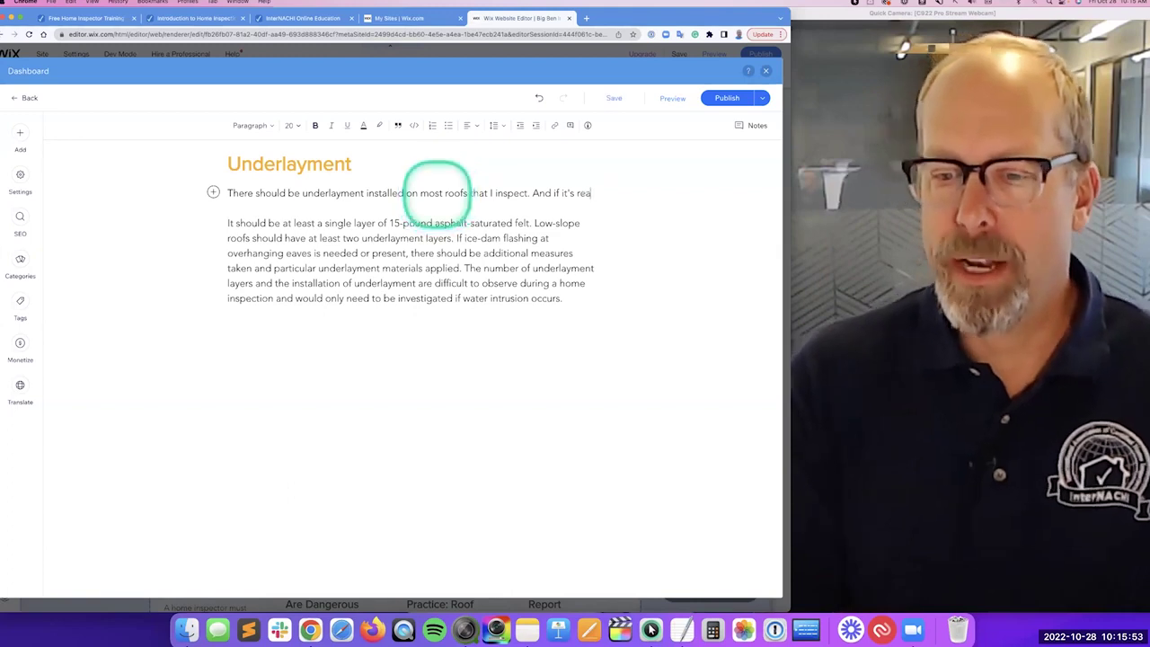
text(dily visible, we'll t)
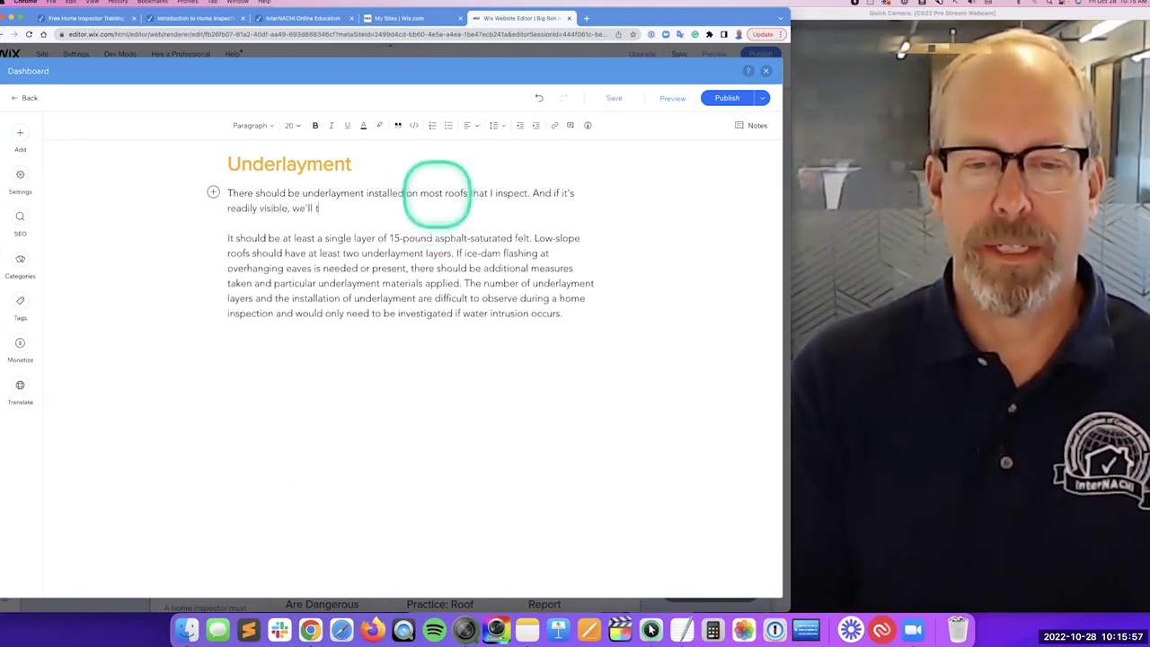
text(k at the underlayment.)
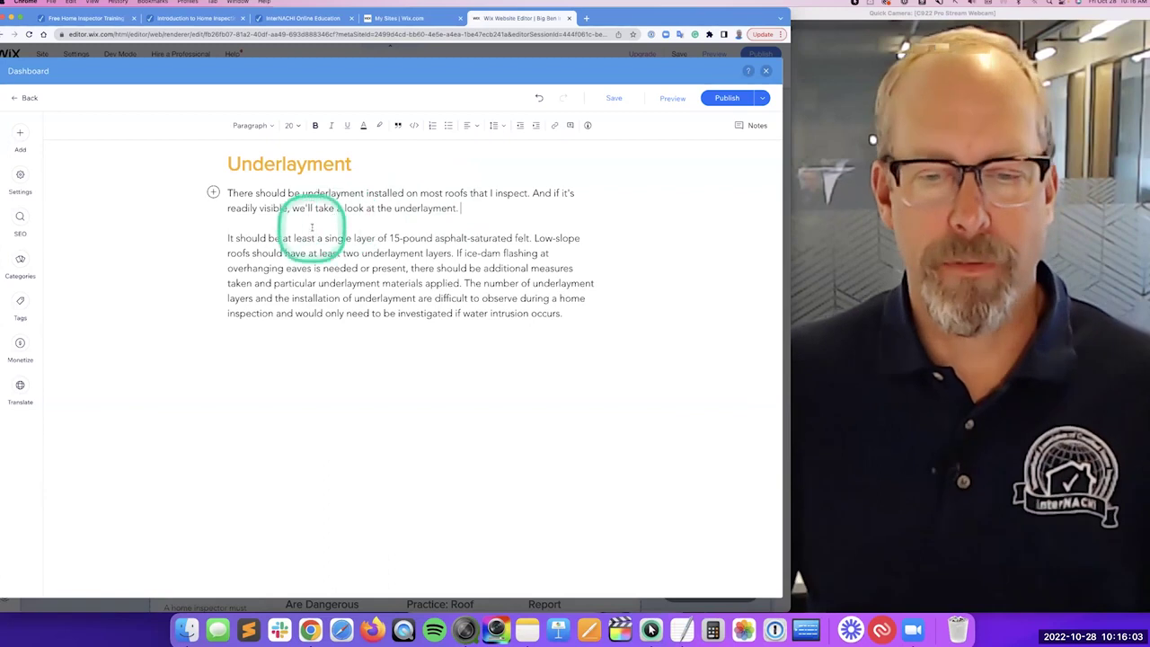
Save the course's roofers photo to the computer as 'under 1.jpeg', then go back to the post editor
click(314, 20)
right_click(369, 216)
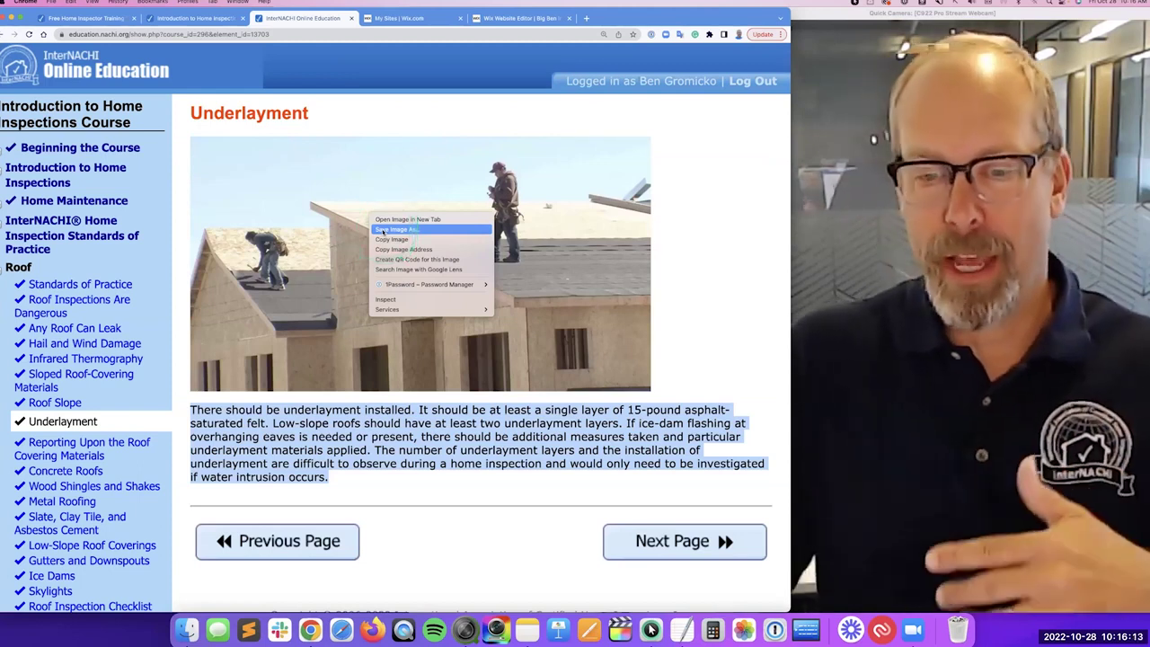
click(384, 231)
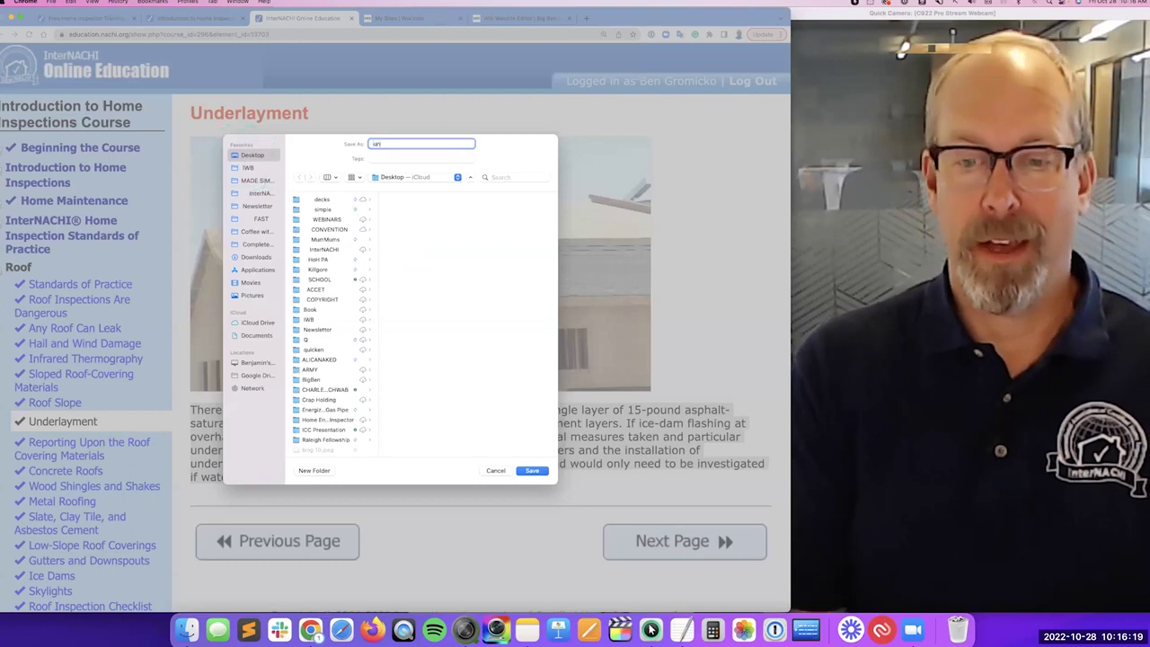
text(under 1)
key(Return)
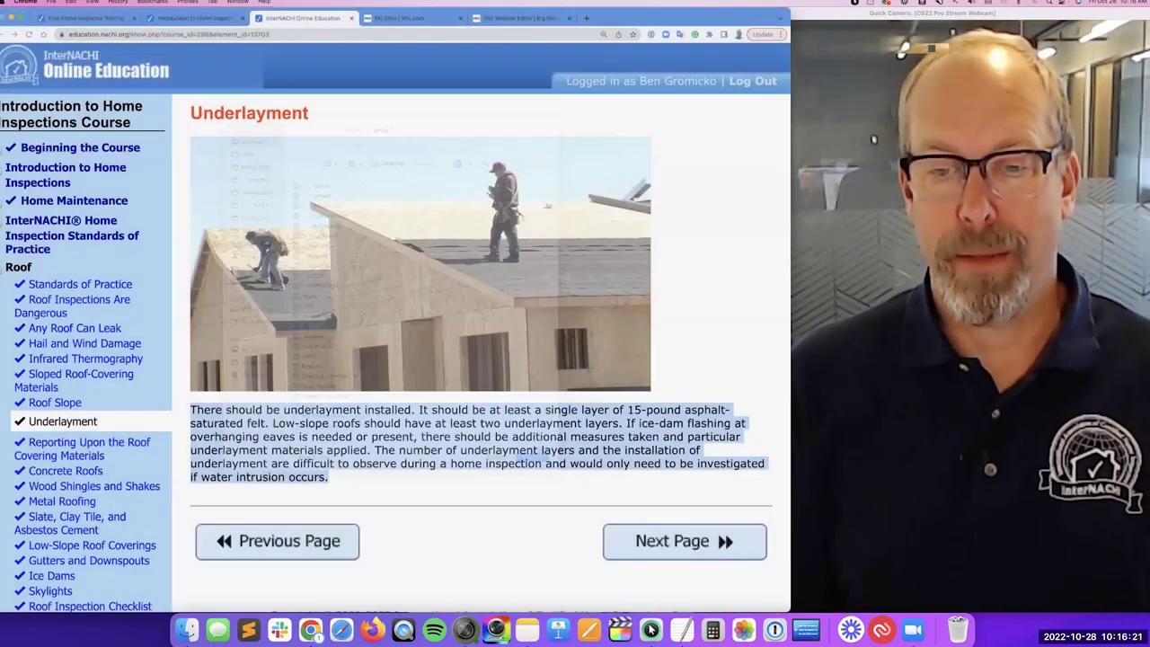
click(241, 162)
click(500, 24)
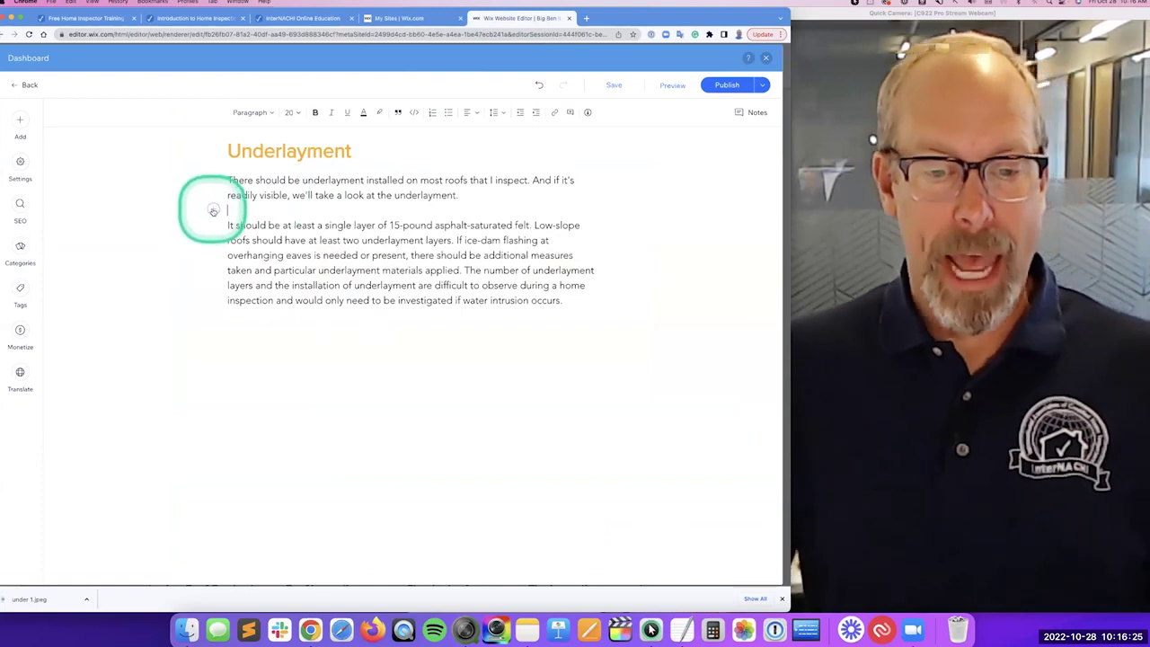
Upload under 1.jpeg from the Desktop and insert it below the intro paragraph
click(213, 209)
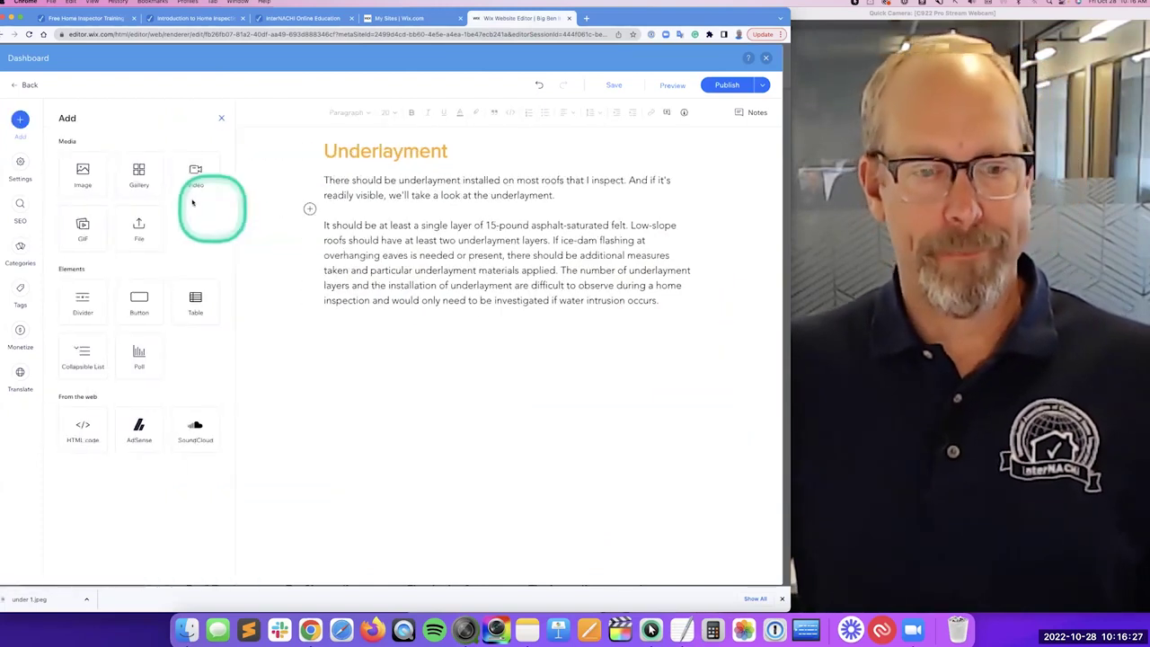
click(94, 184)
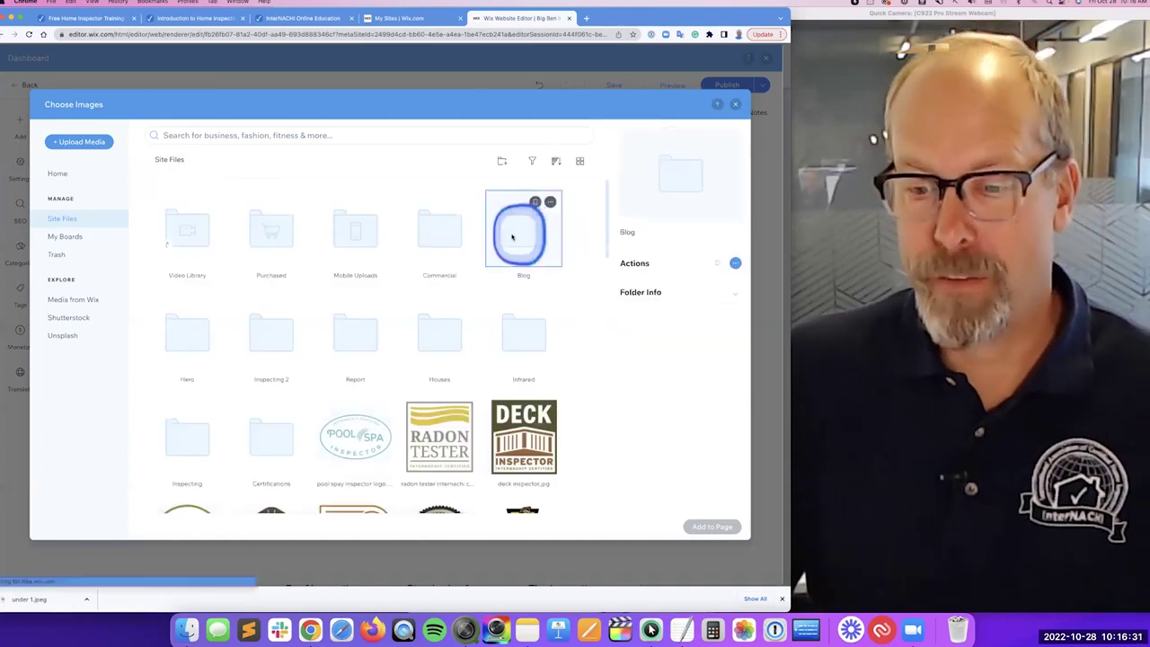
double_click(517, 235)
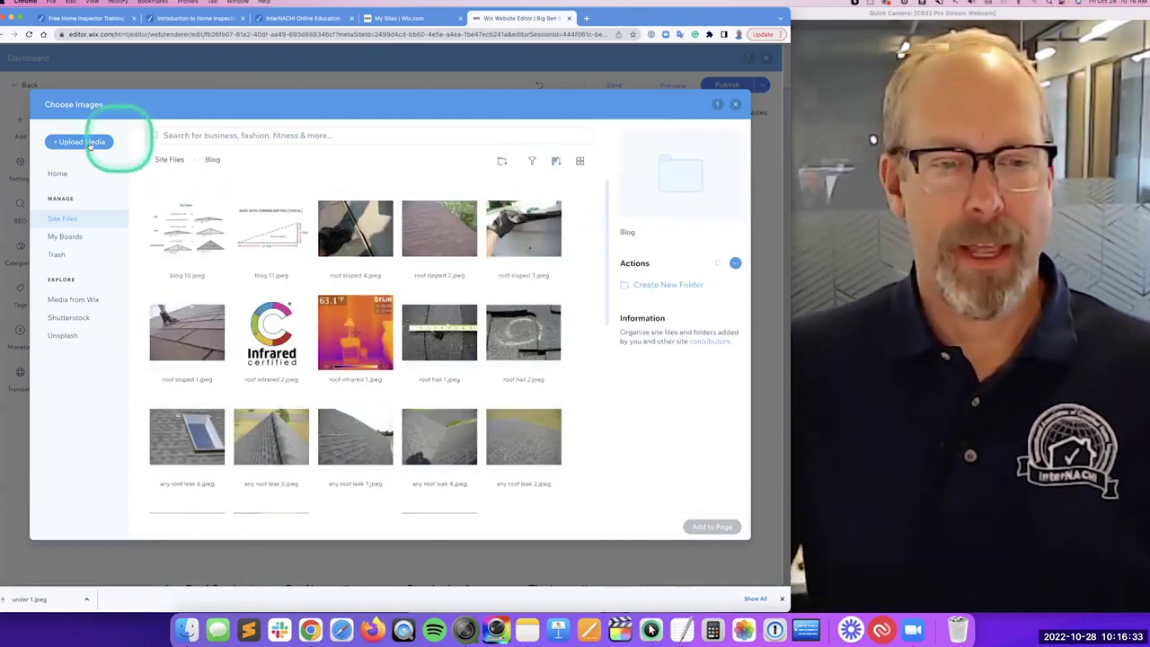
click(92, 144)
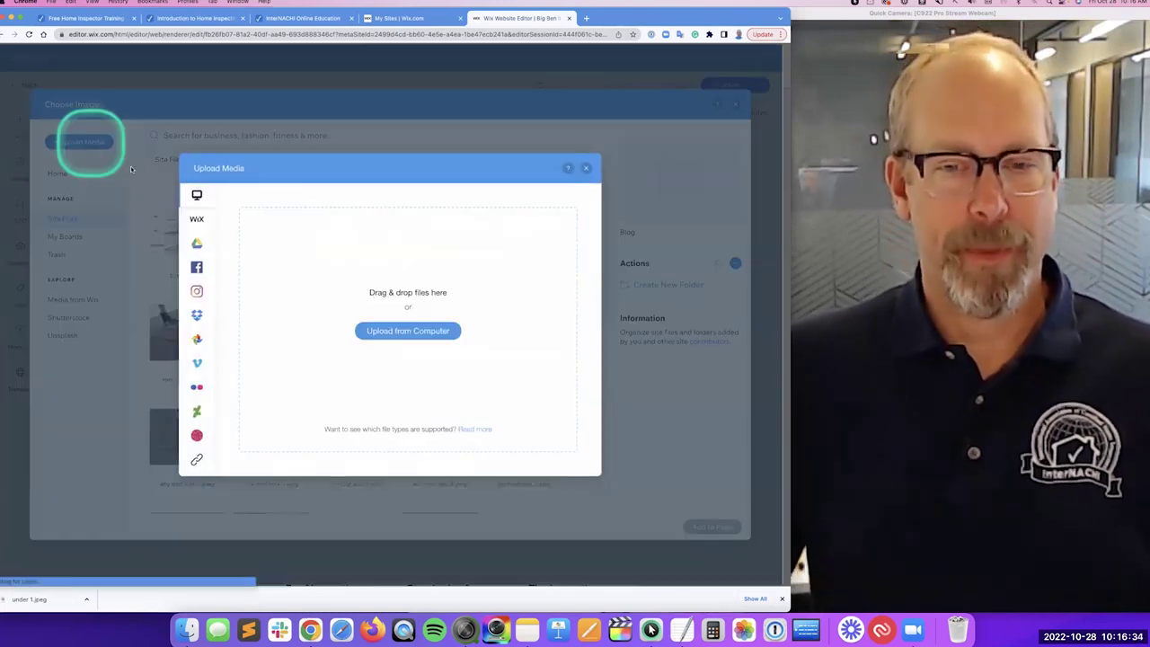
click(420, 340)
scroll(205, 333, down, 2)
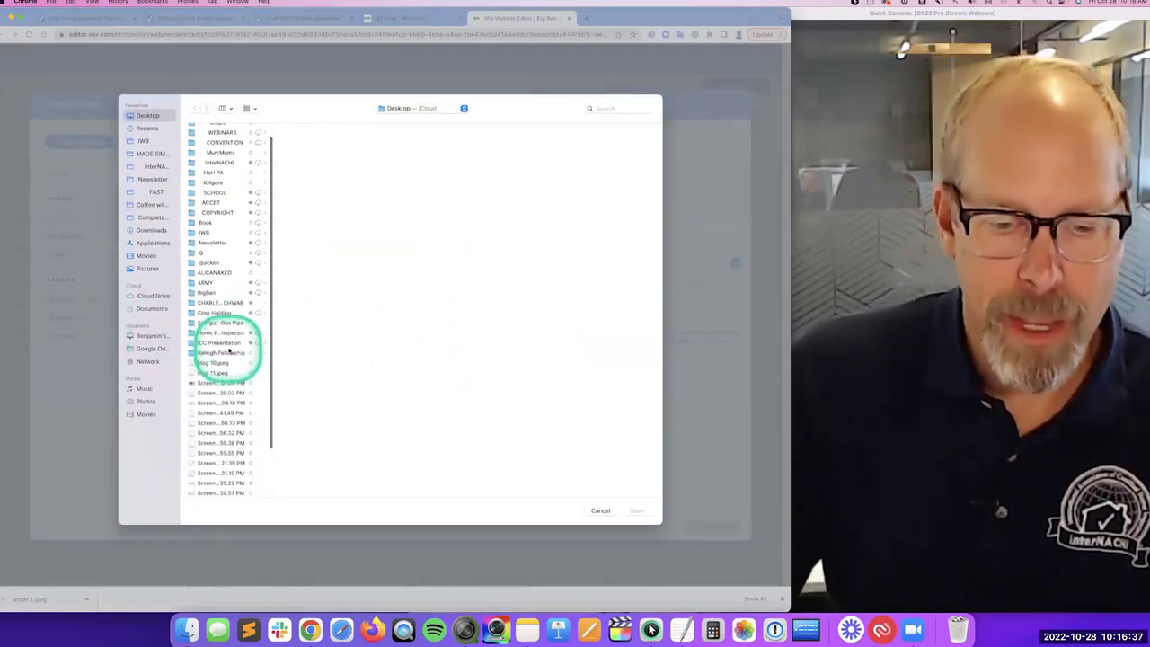
click(218, 488)
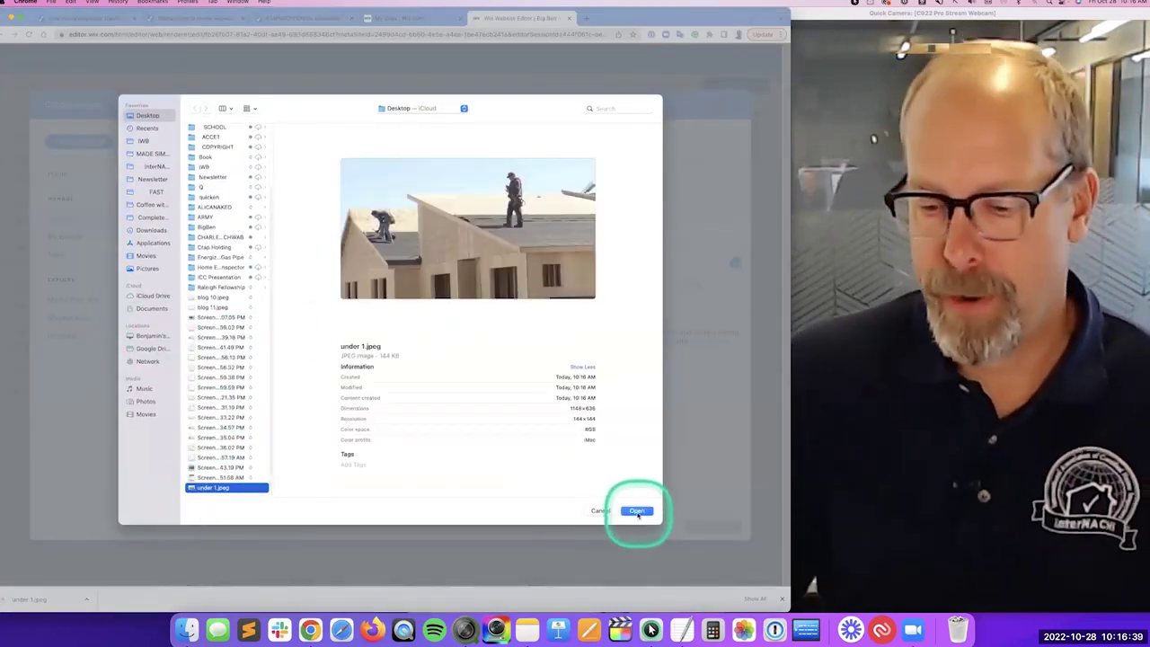
click(635, 512)
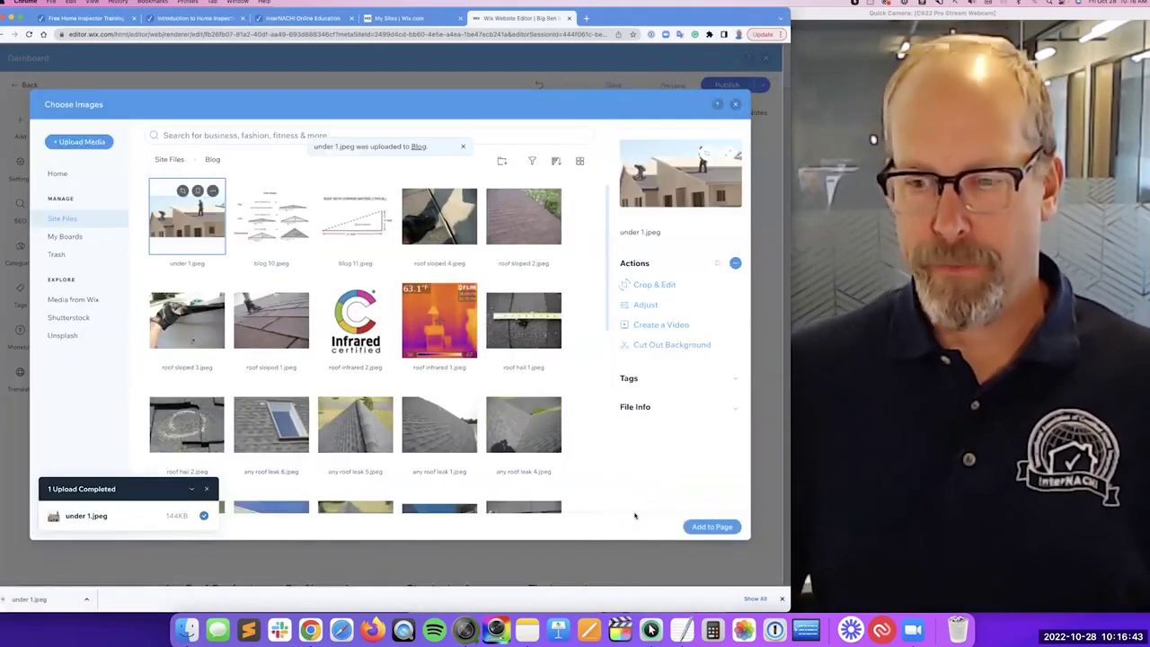
click(709, 527)
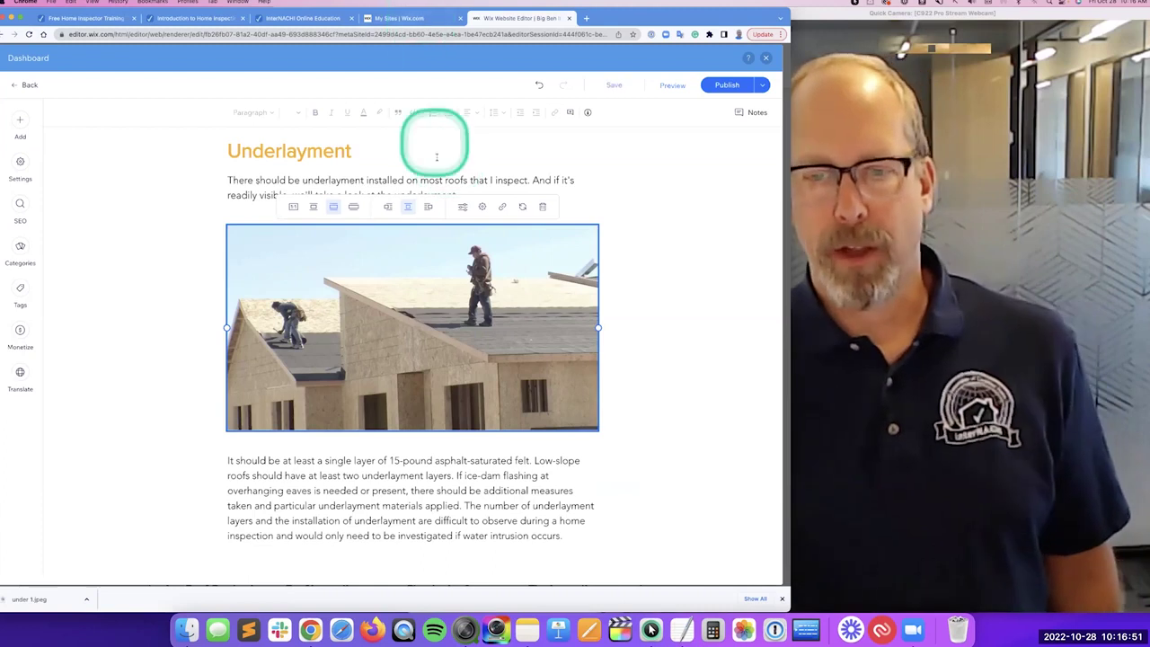
Deselect the photo and open Settings from the left sidebar for the Underlayment post
click(445, 184)
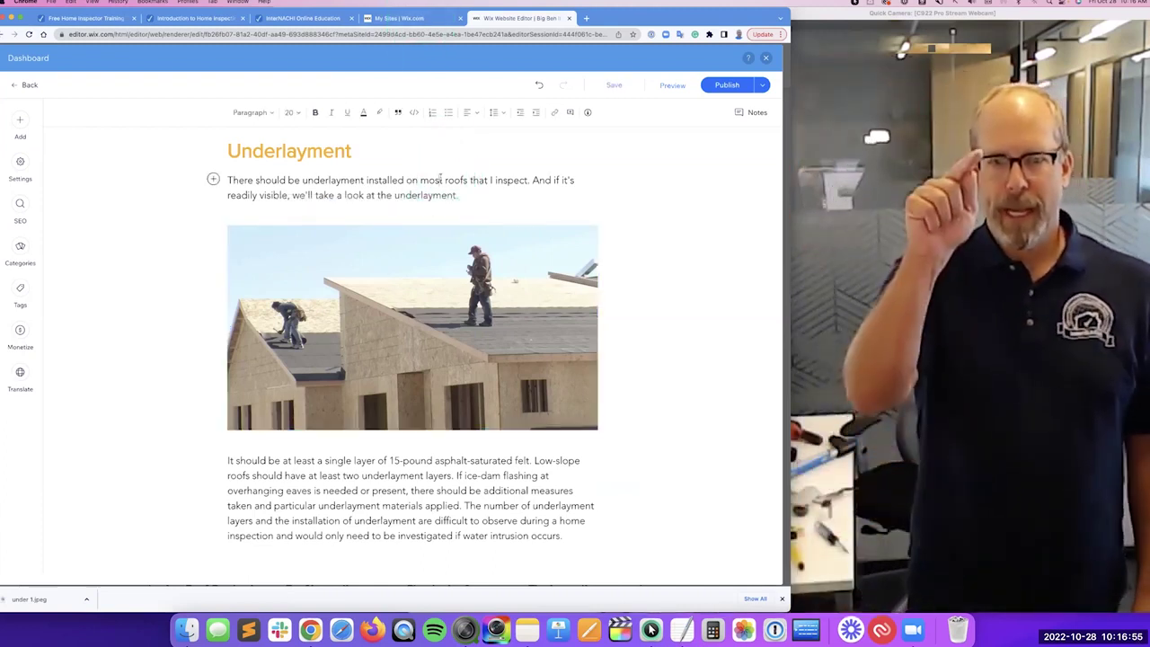
click(440, 178)
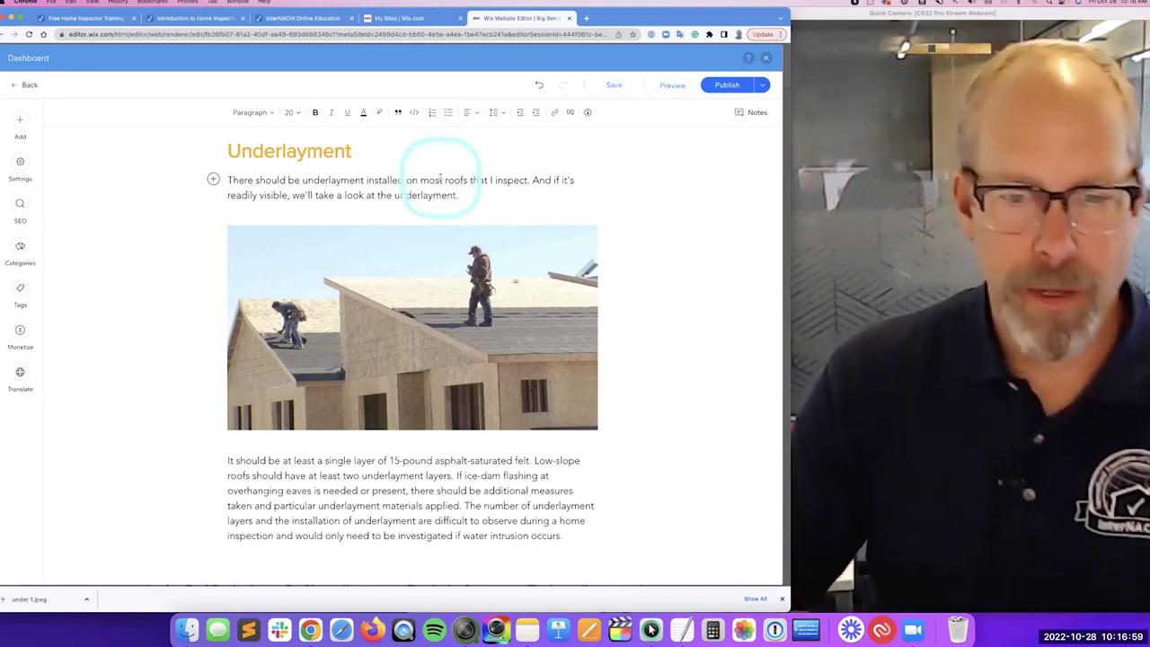
click(18, 162)
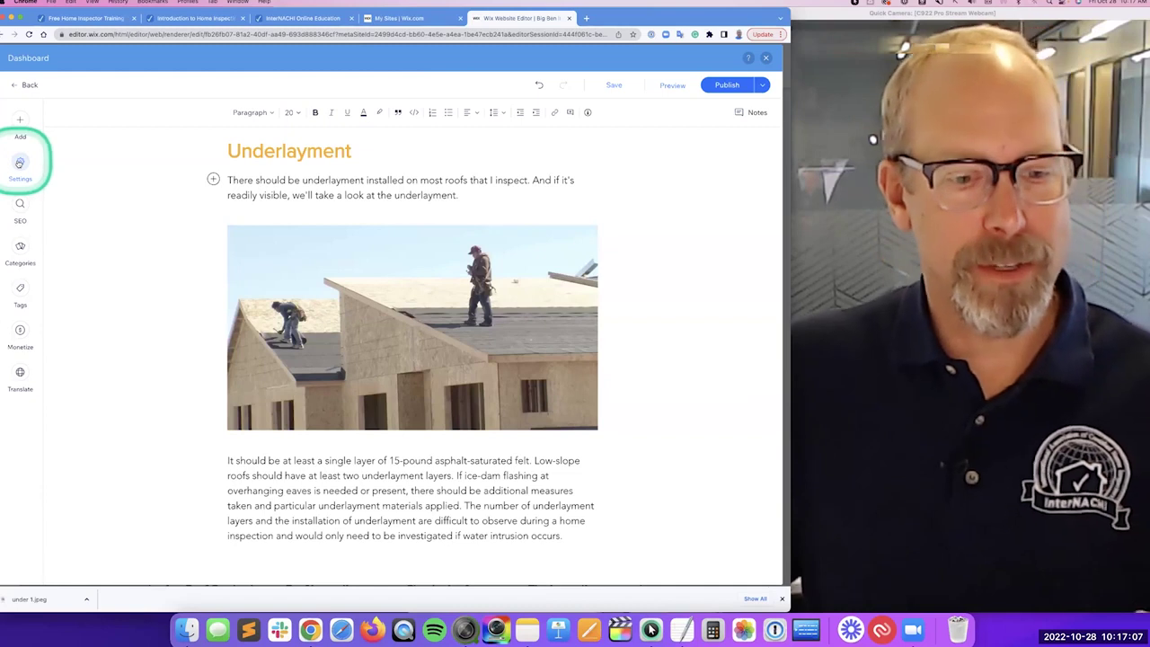
click(19, 162)
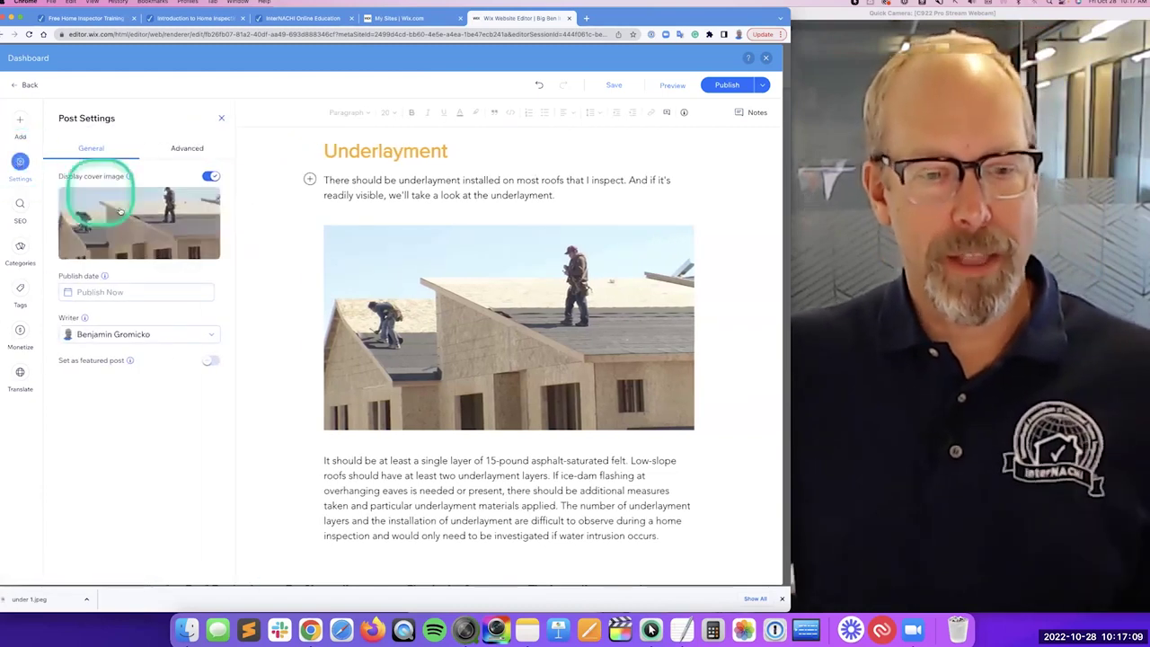
mouse_move(131, 177)
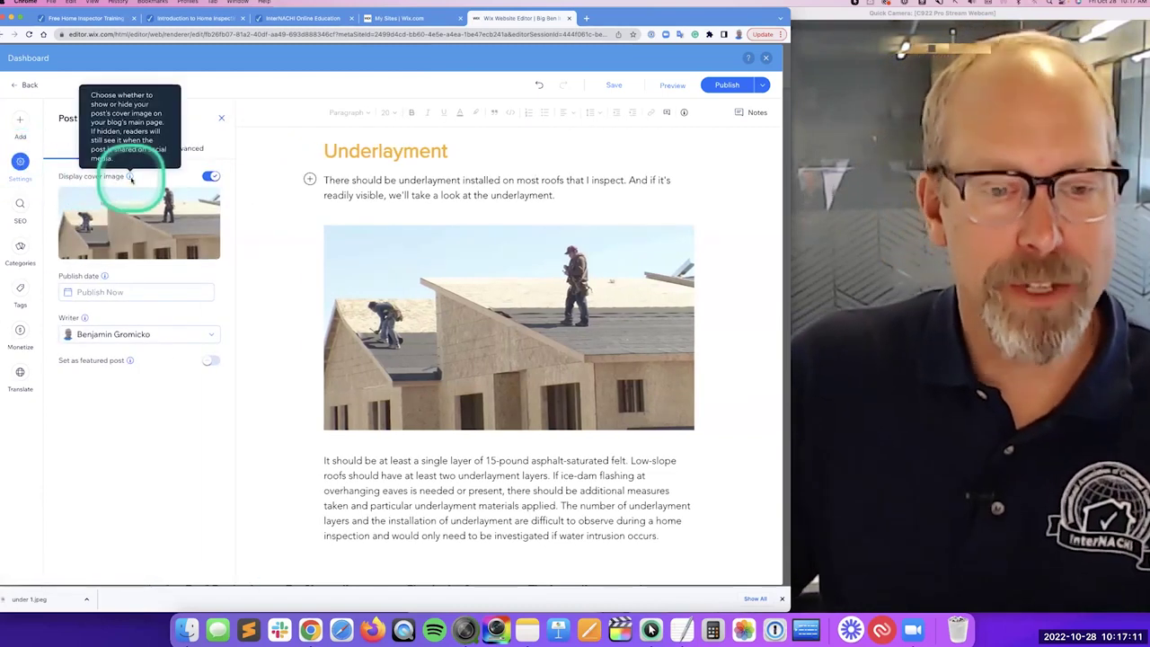
mouse_move(155, 224)
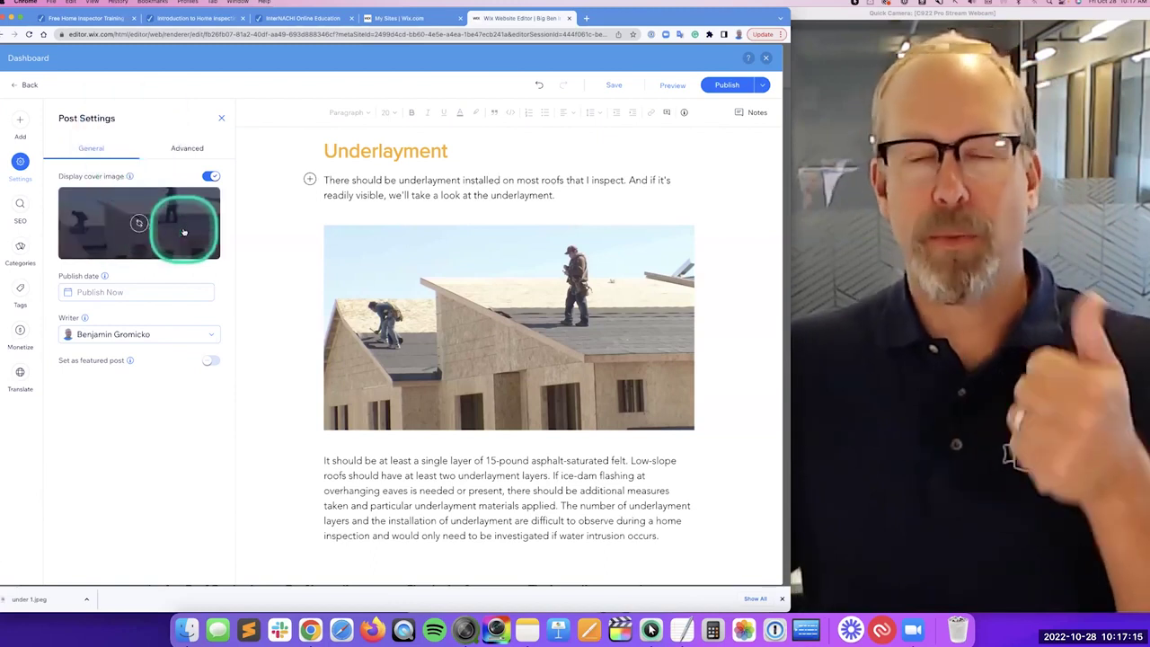
click(176, 230)
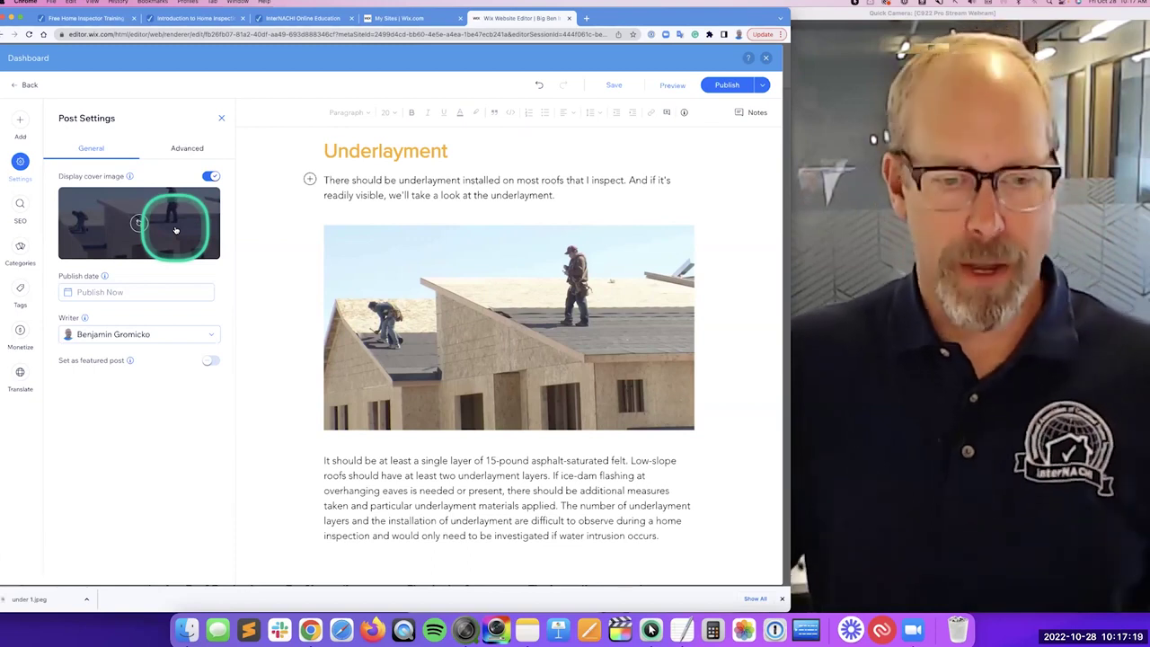
click(112, 291)
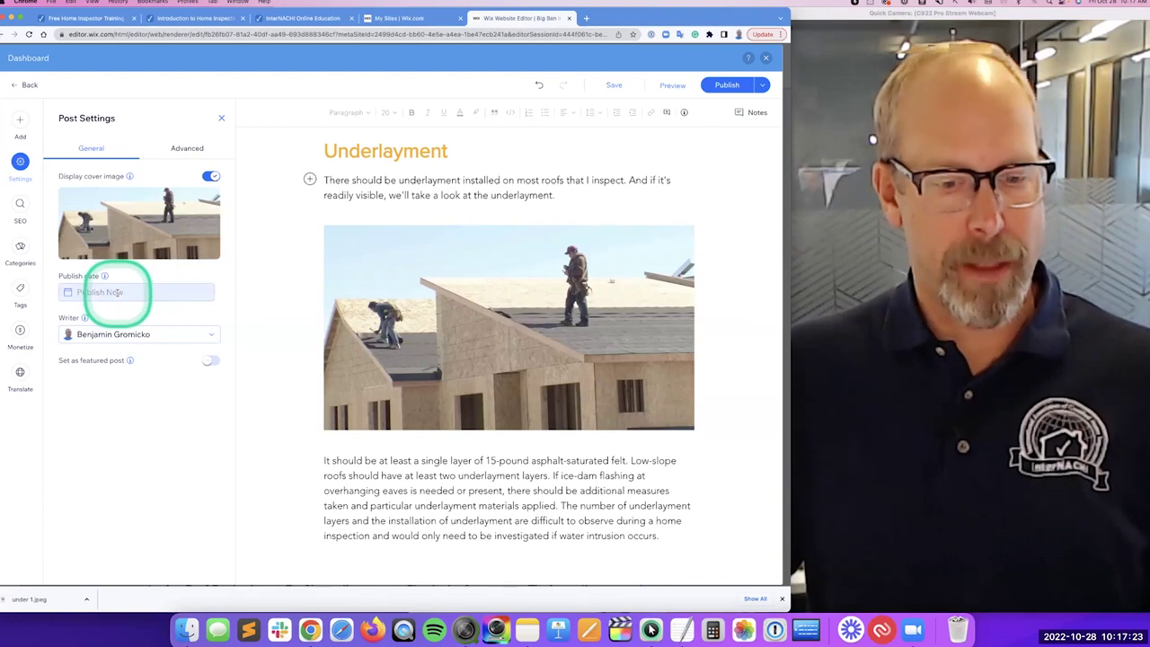
Copy the post's first sentence into the Description field on the Advanced tab
click(185, 149)
click(121, 196)
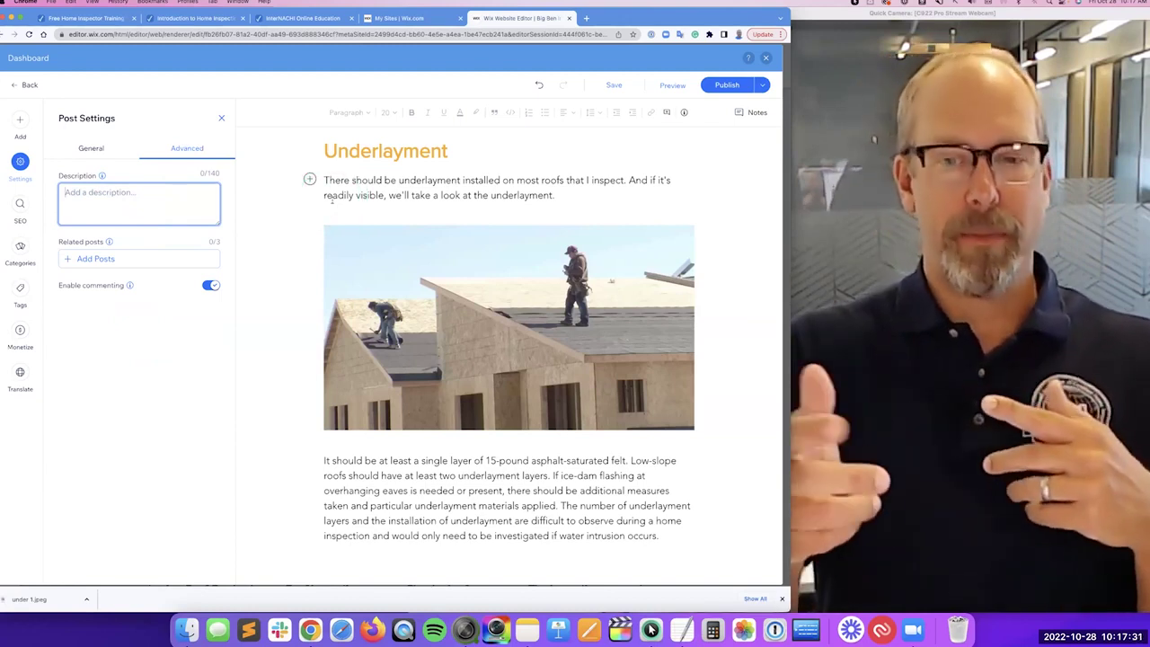
click(332, 201)
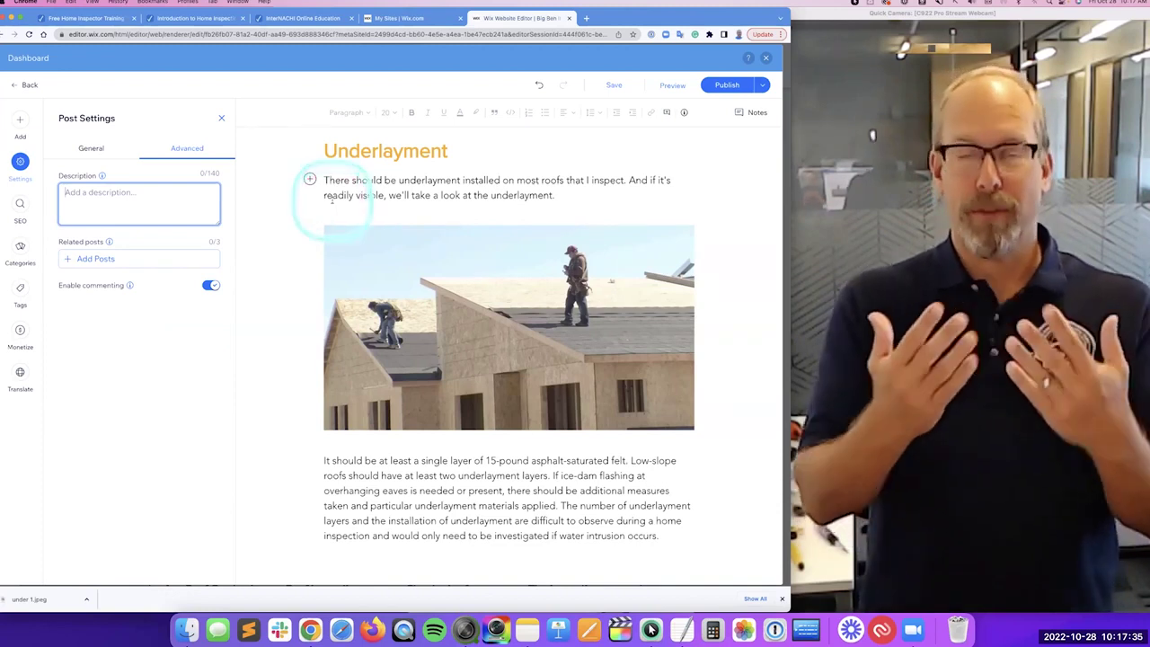
click(331, 202)
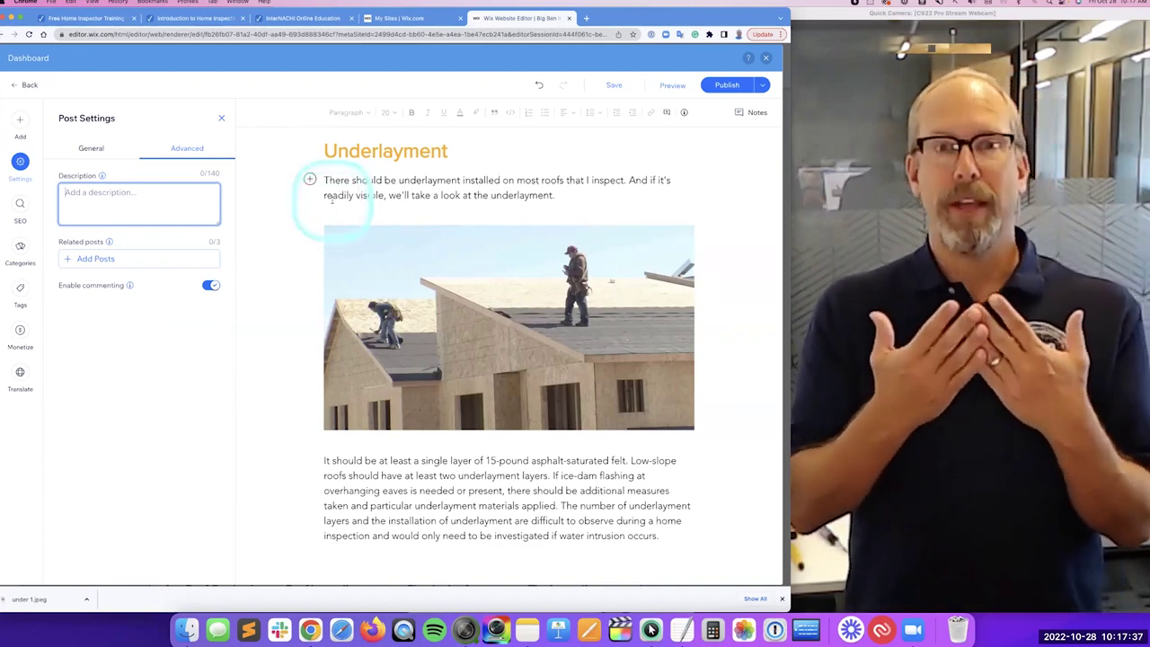
click(332, 201)
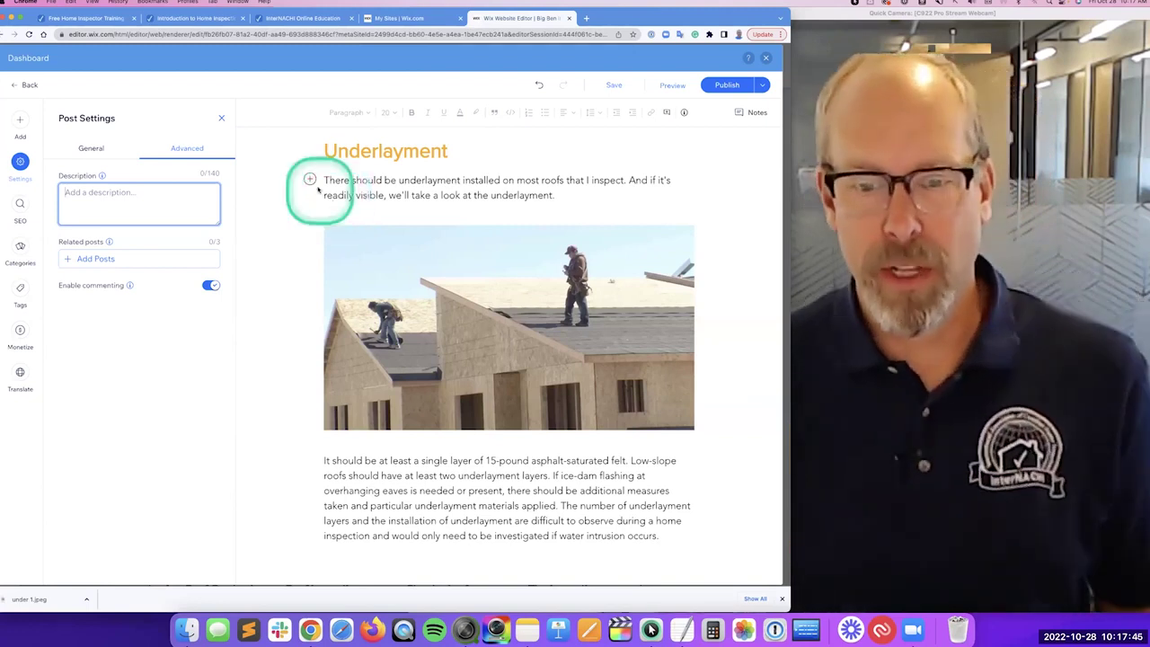
drag(325, 180, 629, 181)
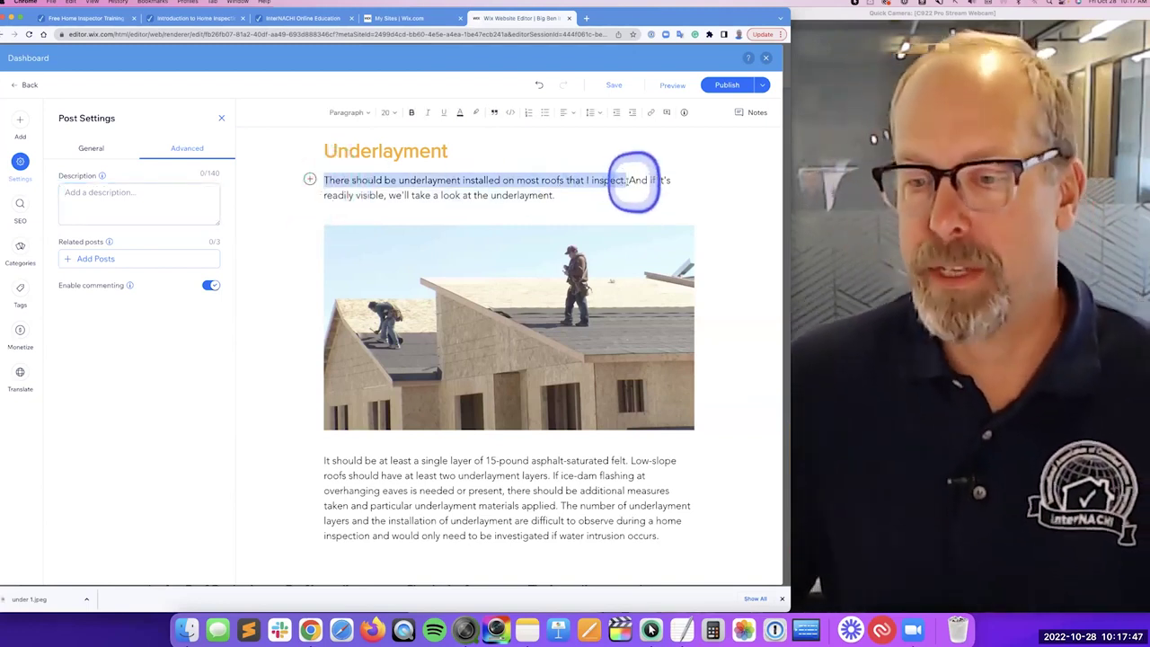
key(ctrl+c)
click(95, 203)
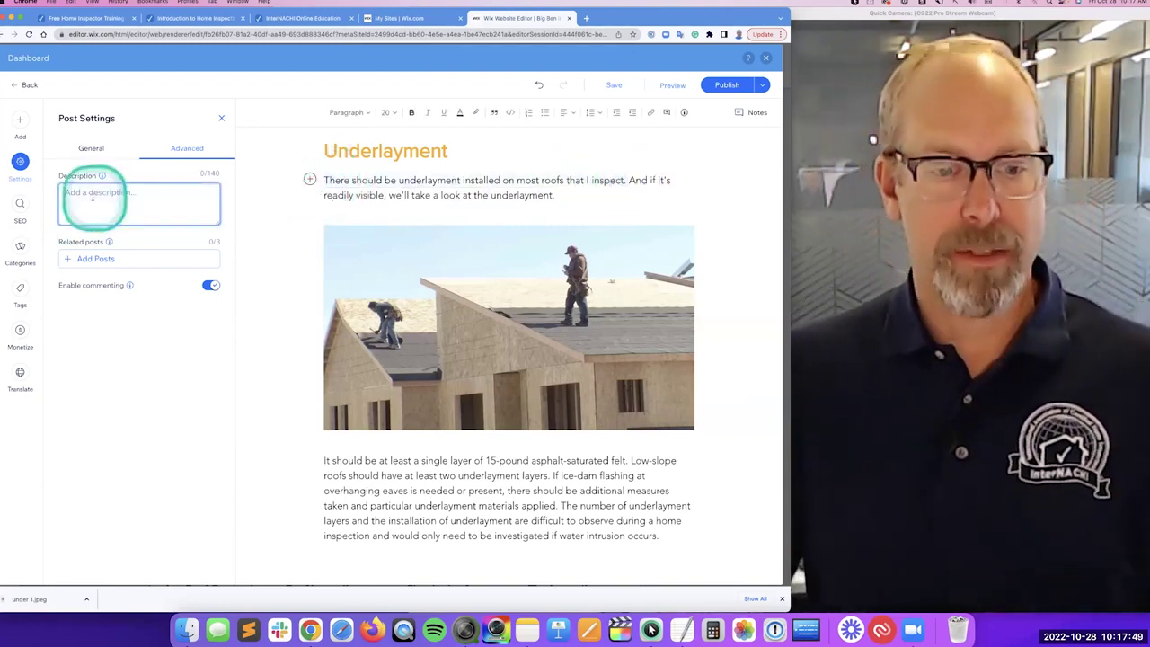
key(ctrl+v)
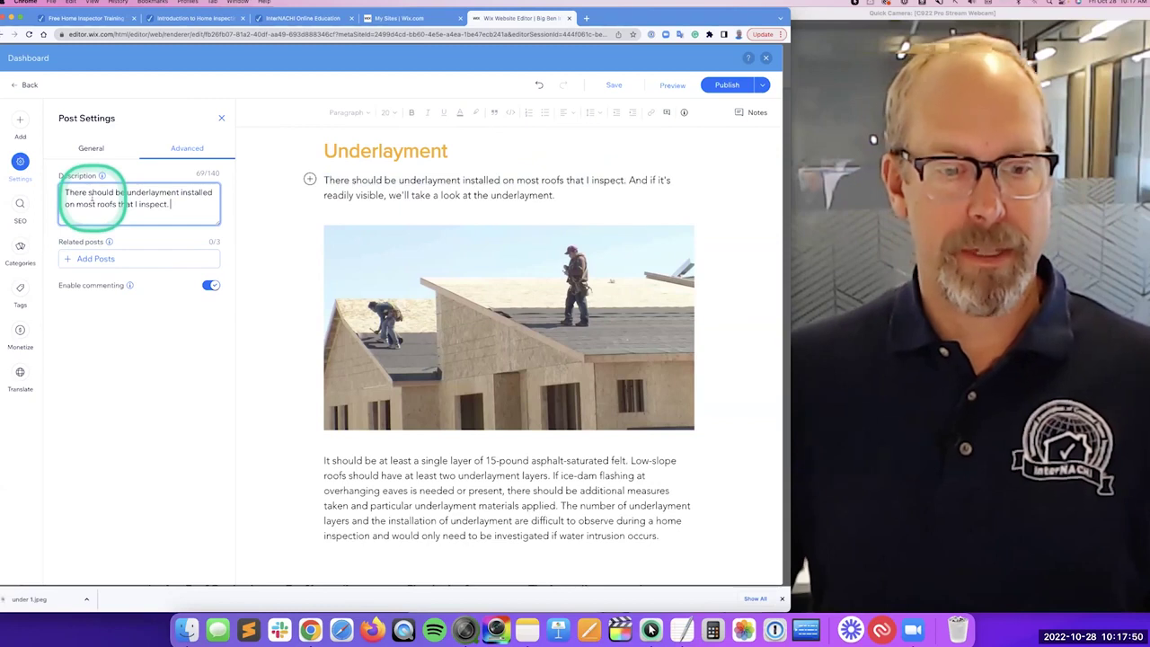
Review the Google preview in SEO settings and keep the URL slug as 'underlayment'
click(20, 205)
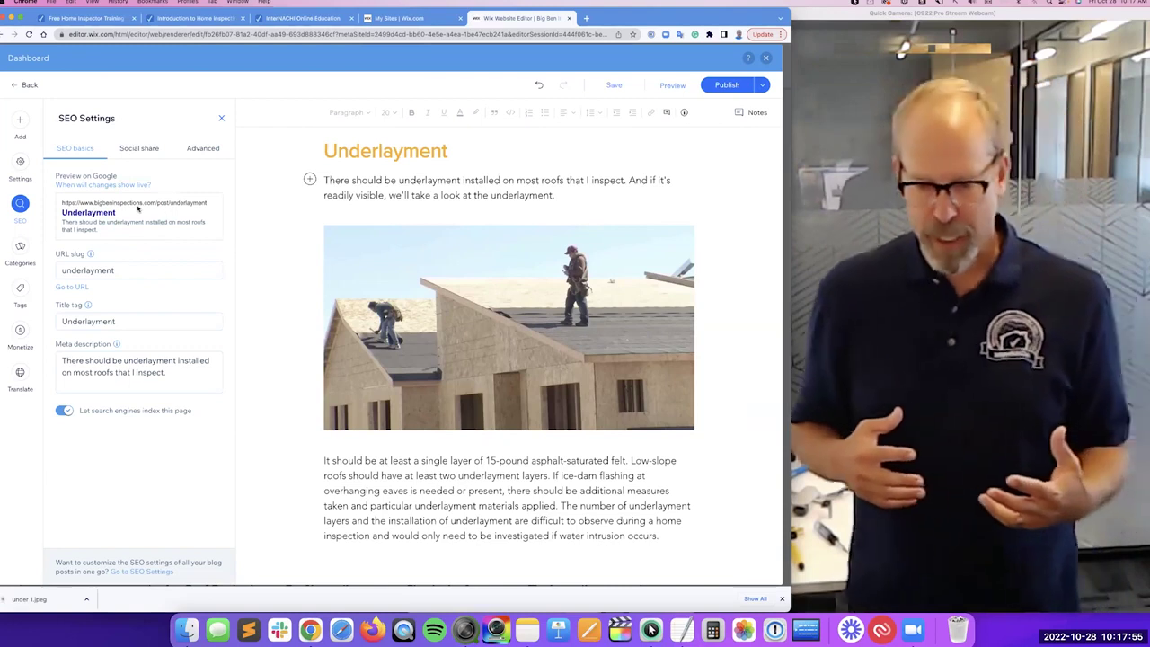
click(138, 208)
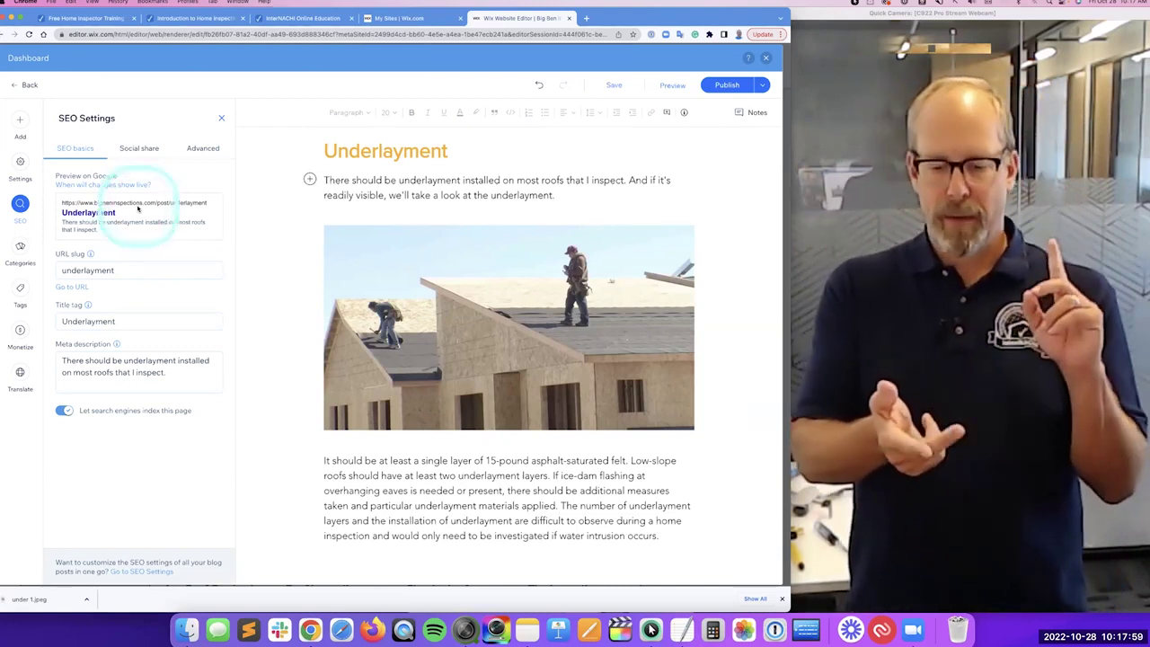
click(137, 208)
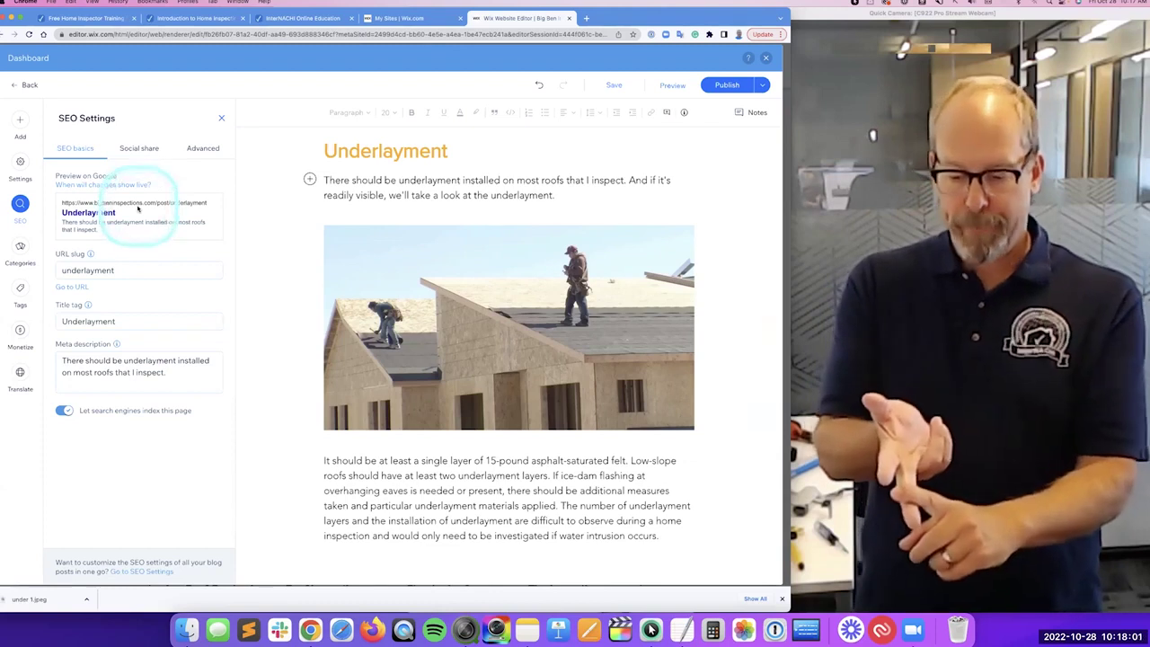
click(137, 209)
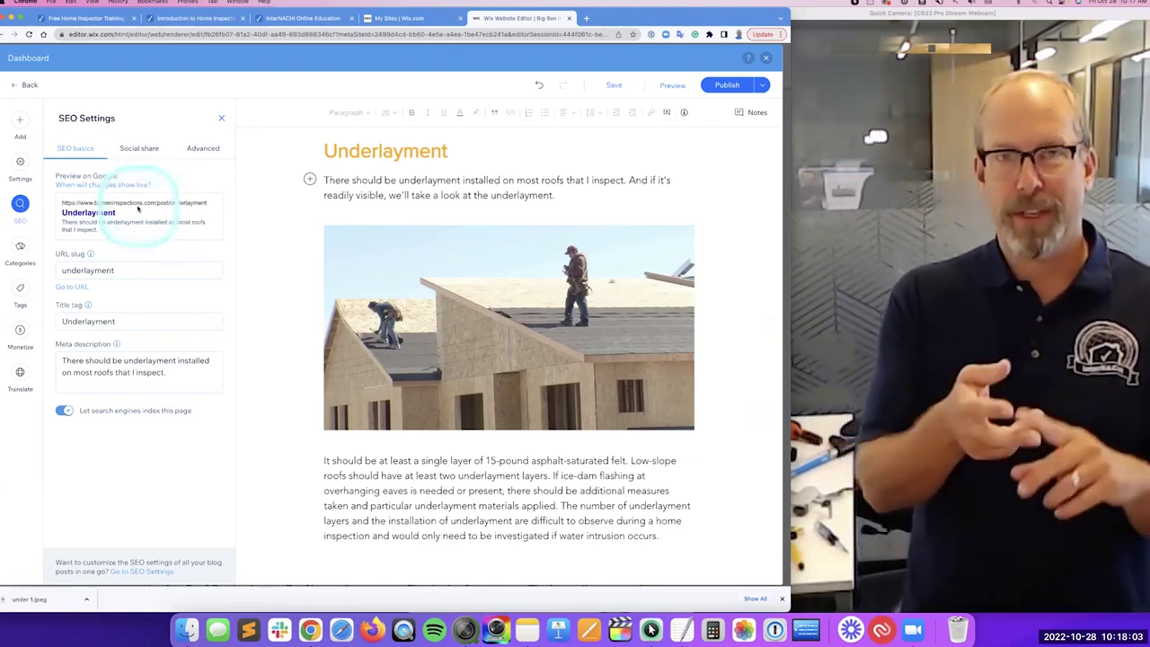
click(138, 208)
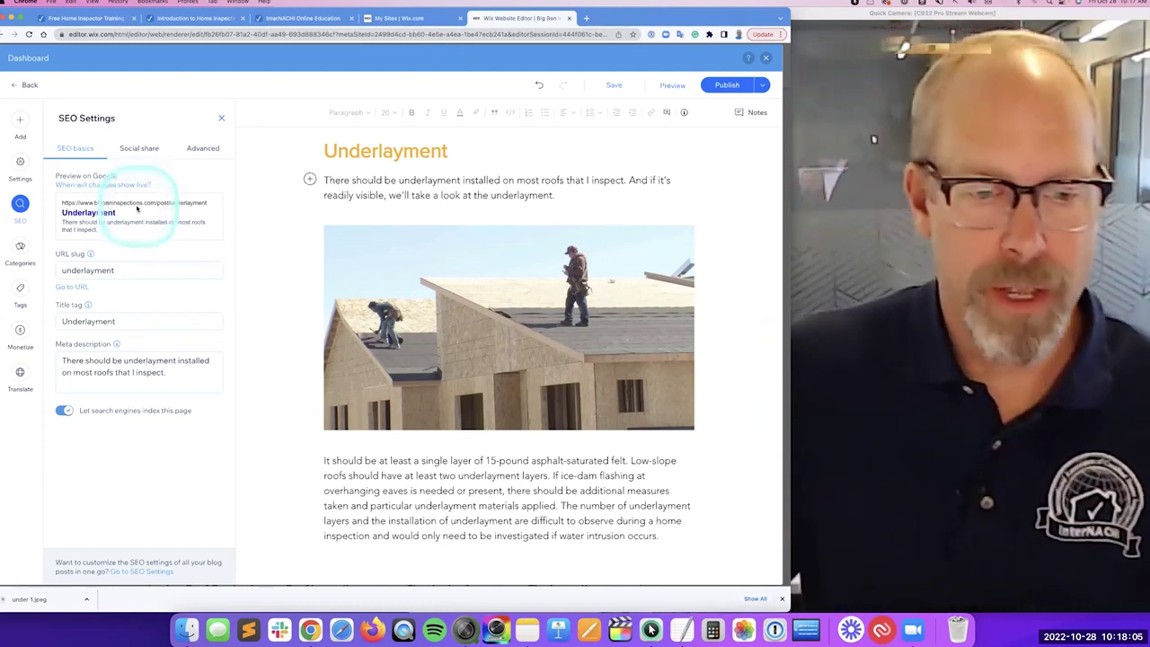
click(116, 271)
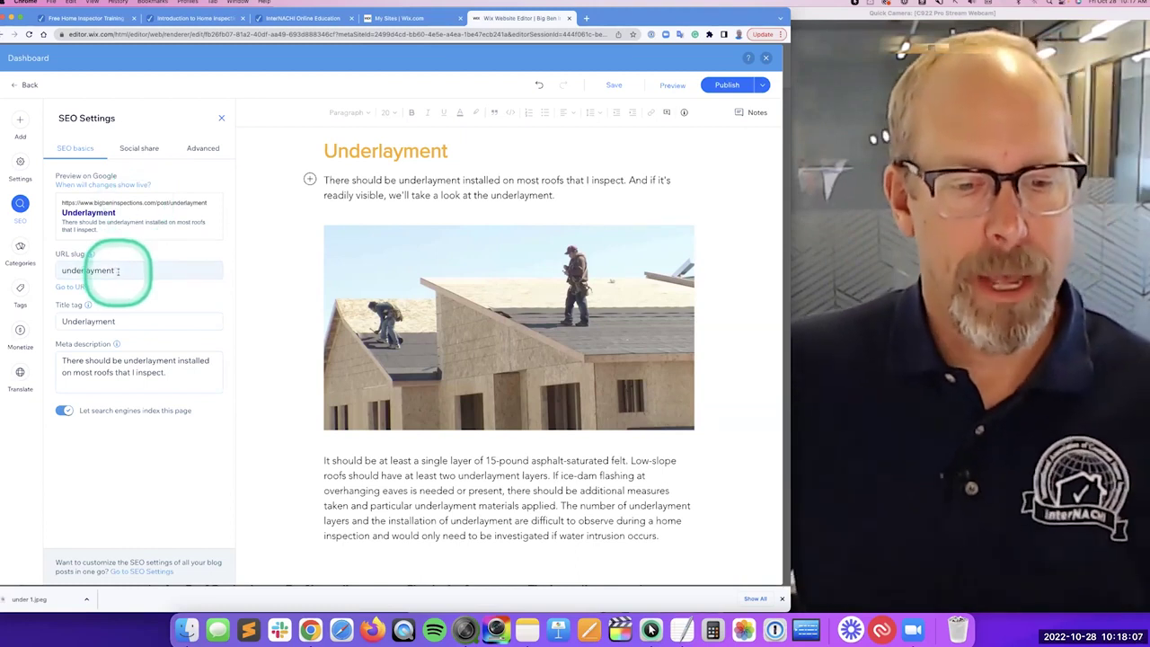
double_click(92, 273)
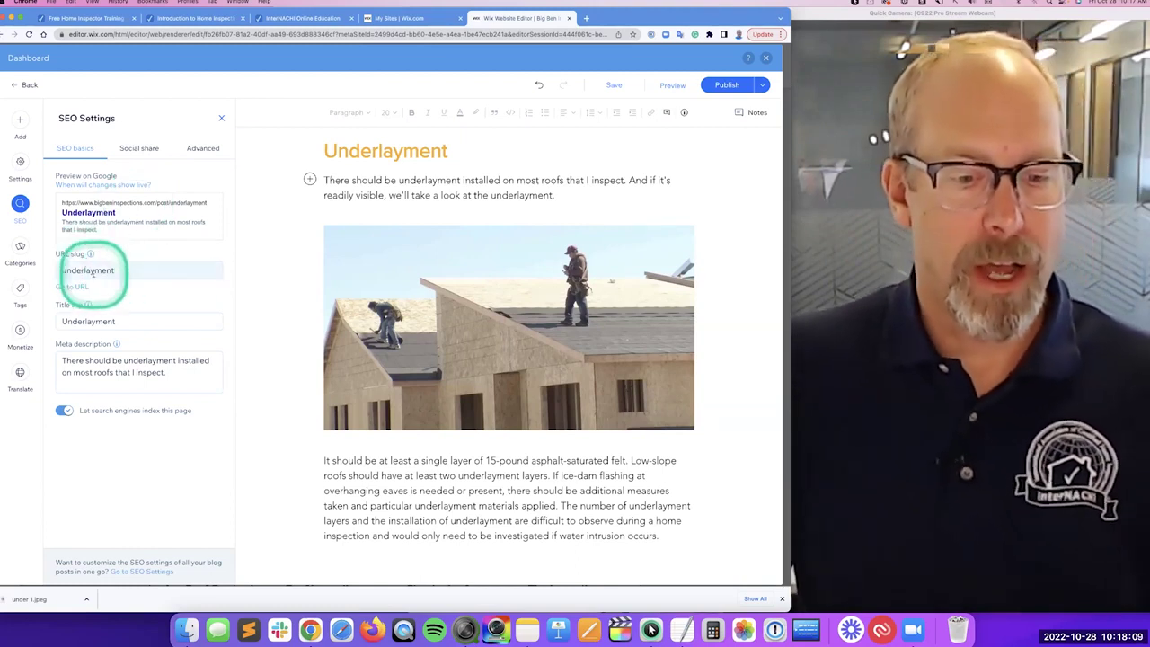
click(86, 231)
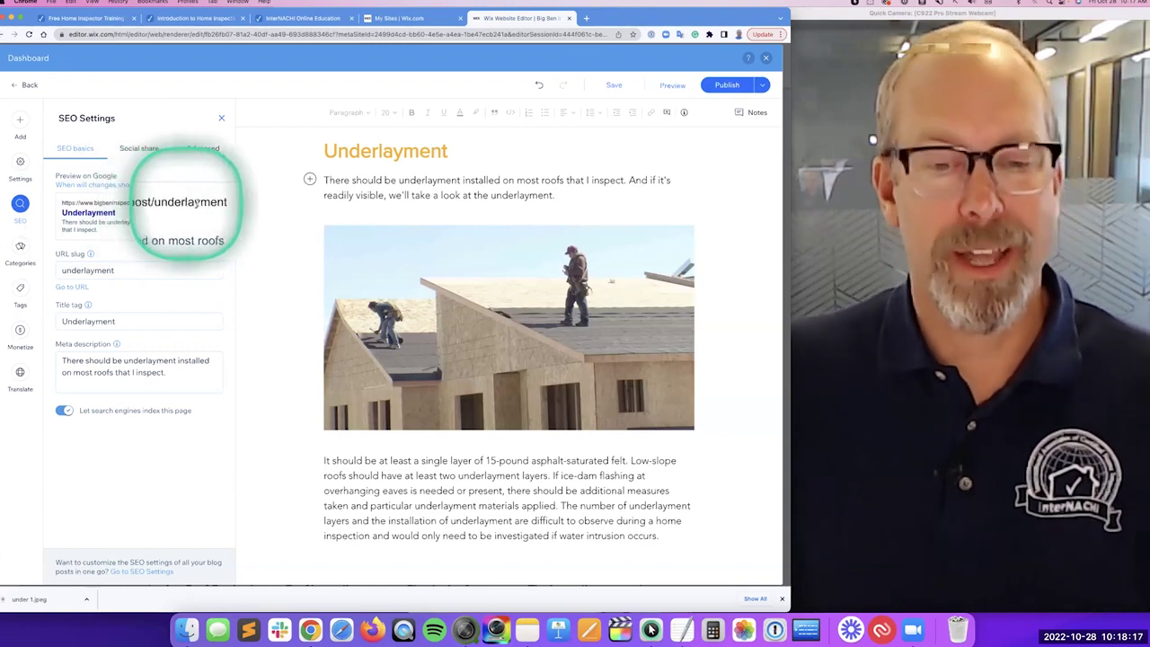
Look over the Social share preview and Advanced SEO options, then close the SEO panel
click(139, 149)
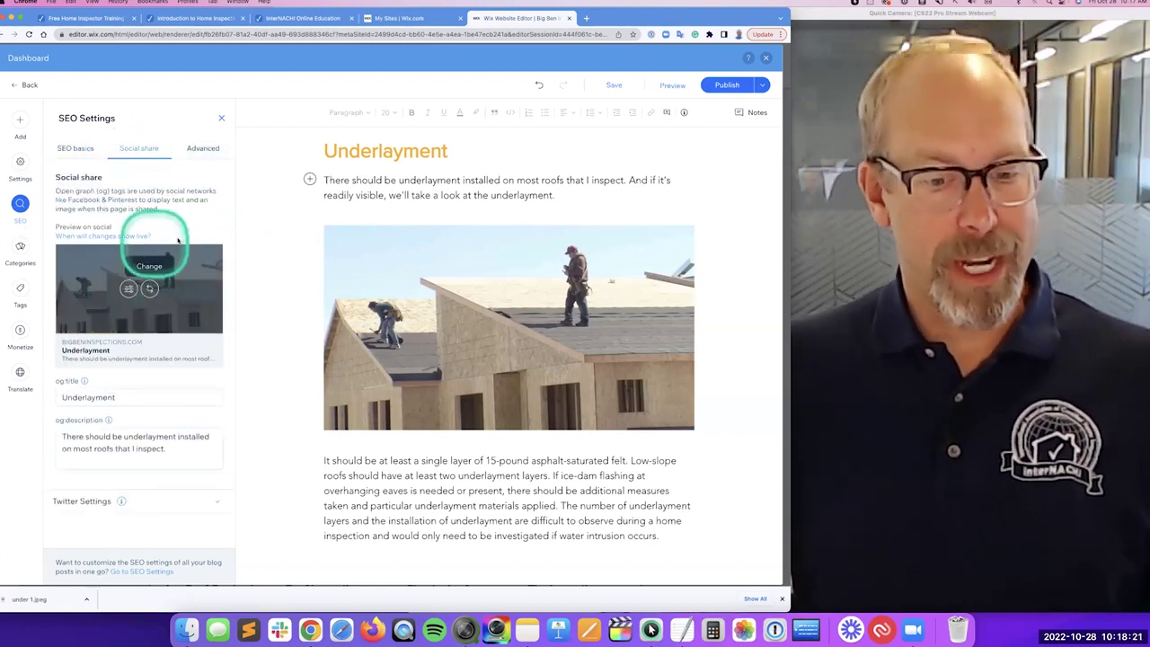
mouse_move(180, 278)
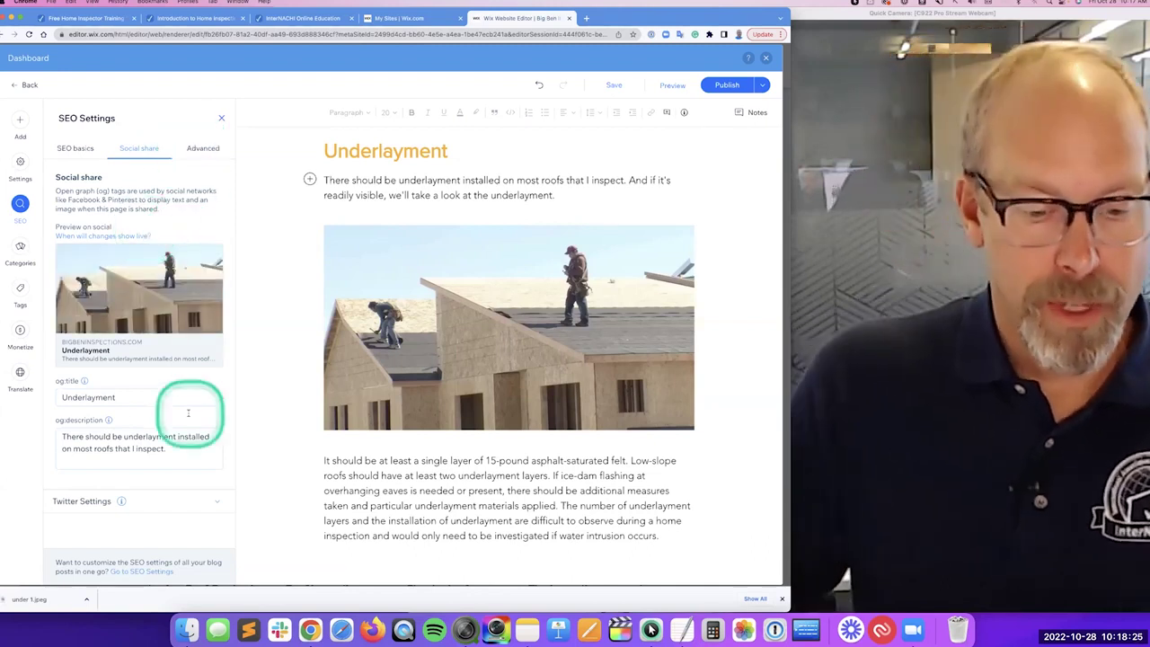
mouse_move(108, 421)
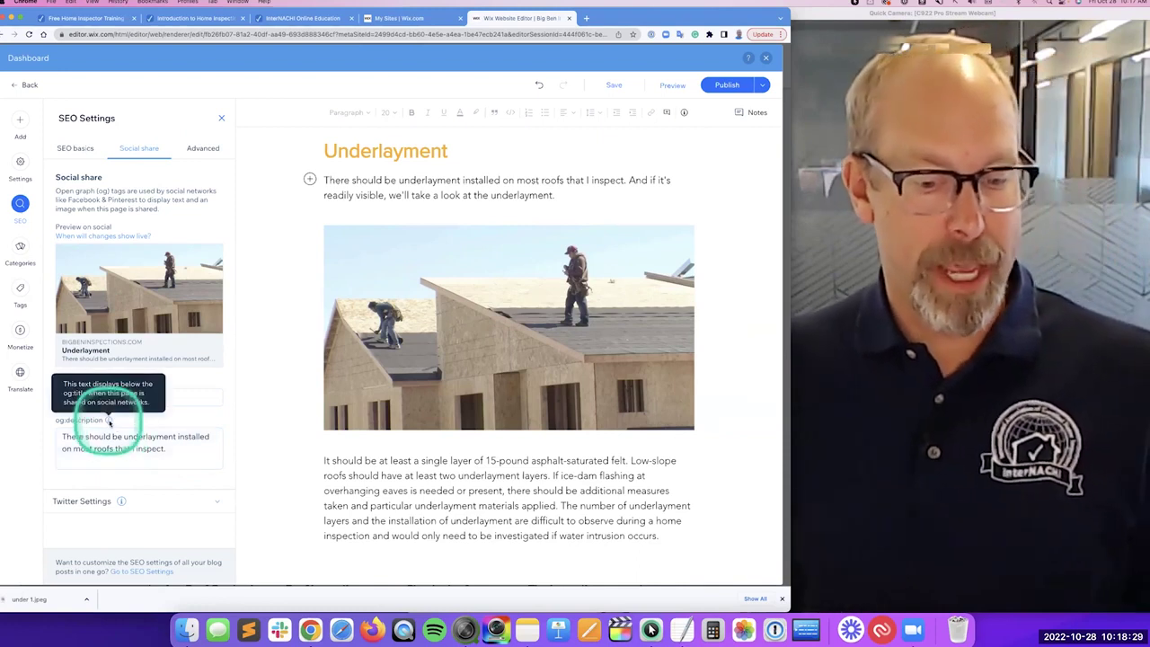
click(199, 148)
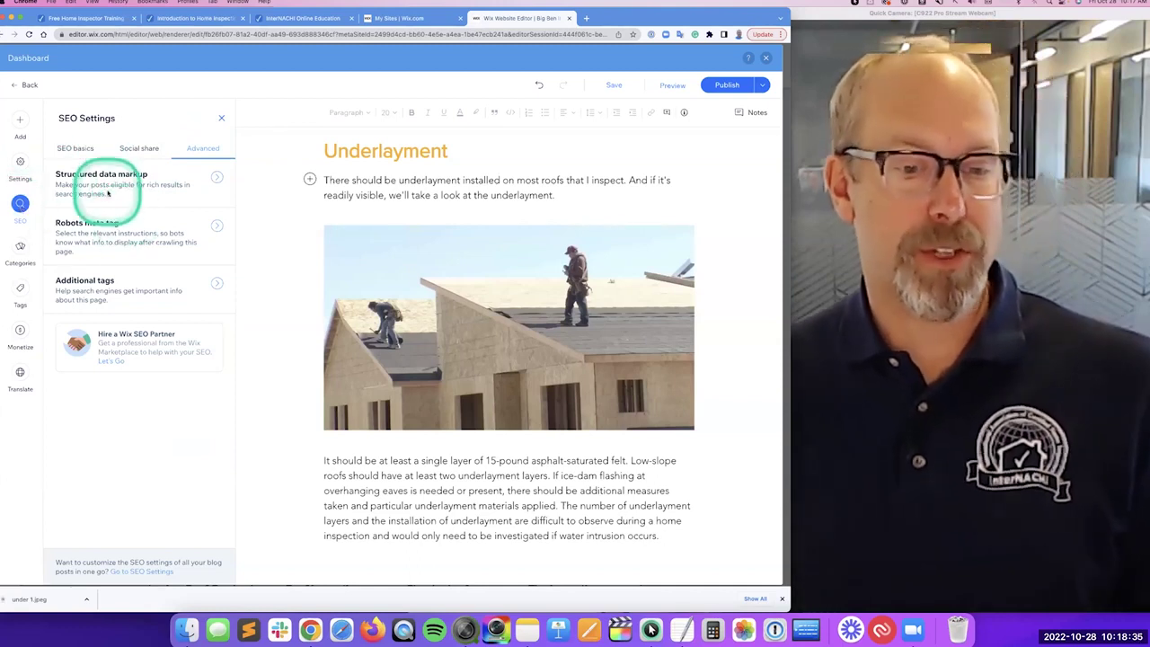
click(220, 120)
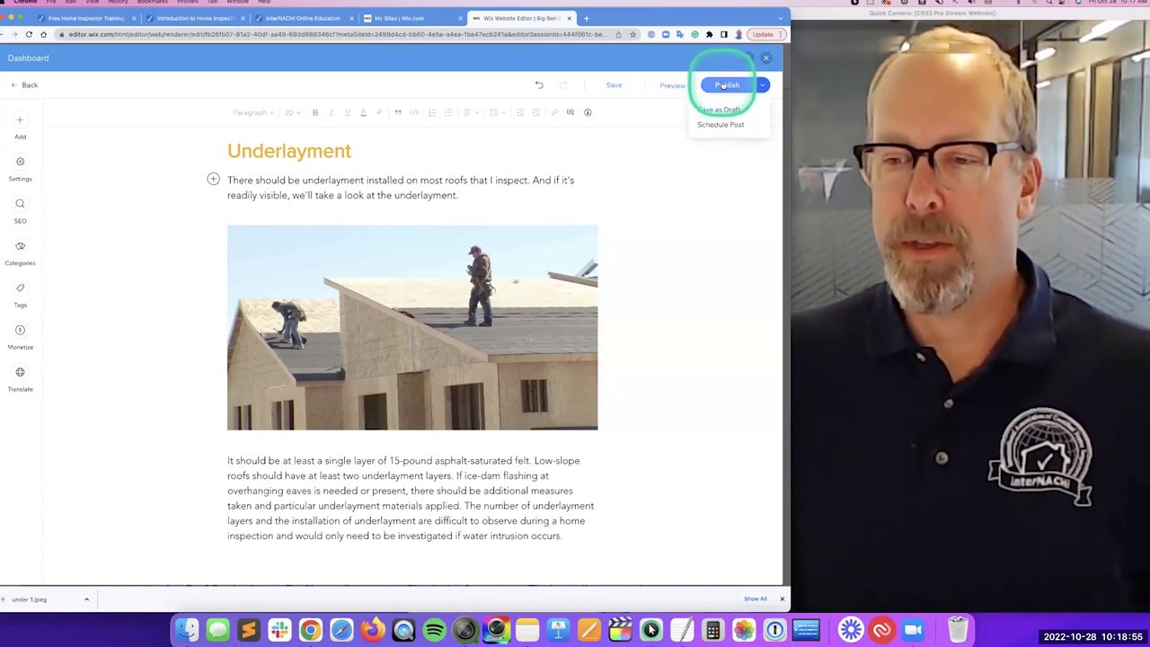
Publish the Underlayment post and load bigbeninspections.com in a new browser tab
click(723, 85)
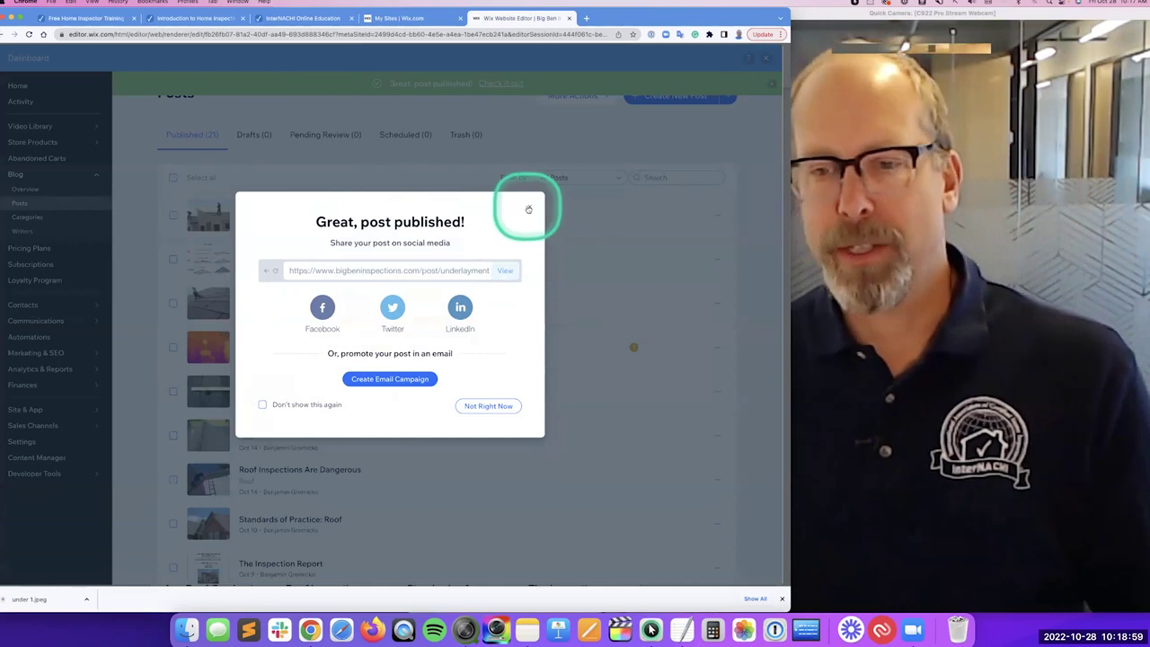
click(527, 209)
click(588, 17)
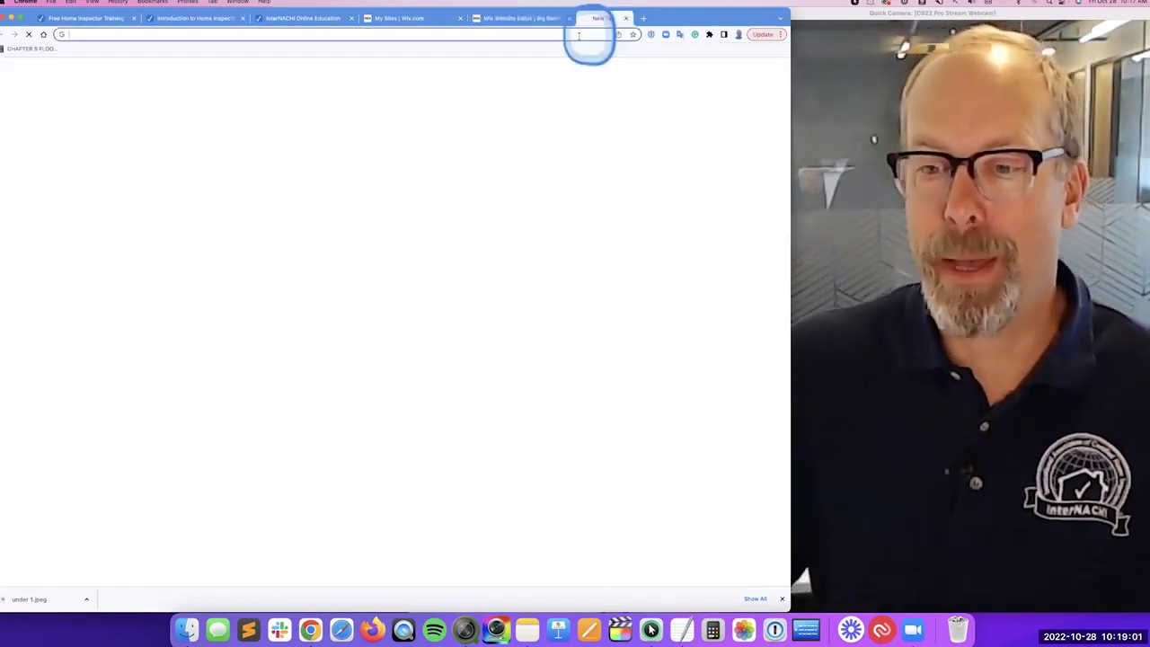
text(bigbeninspections.com)
key(Return)
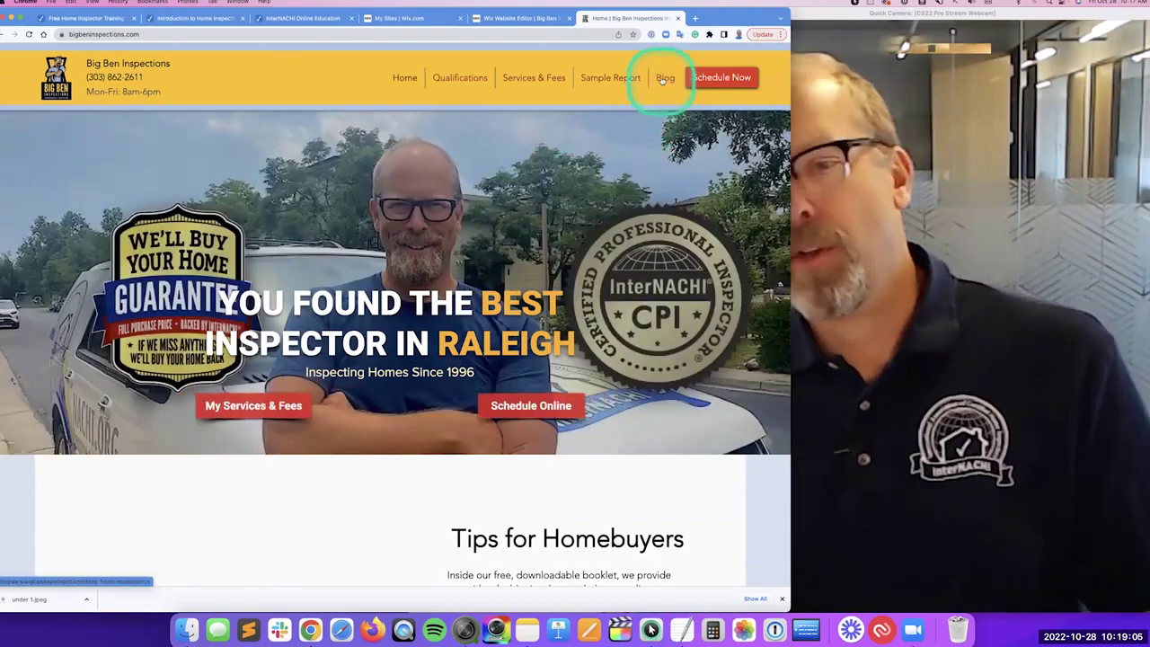
Go to the live site's Blog page and check the Underlayment card leading the post grid
click(665, 79)
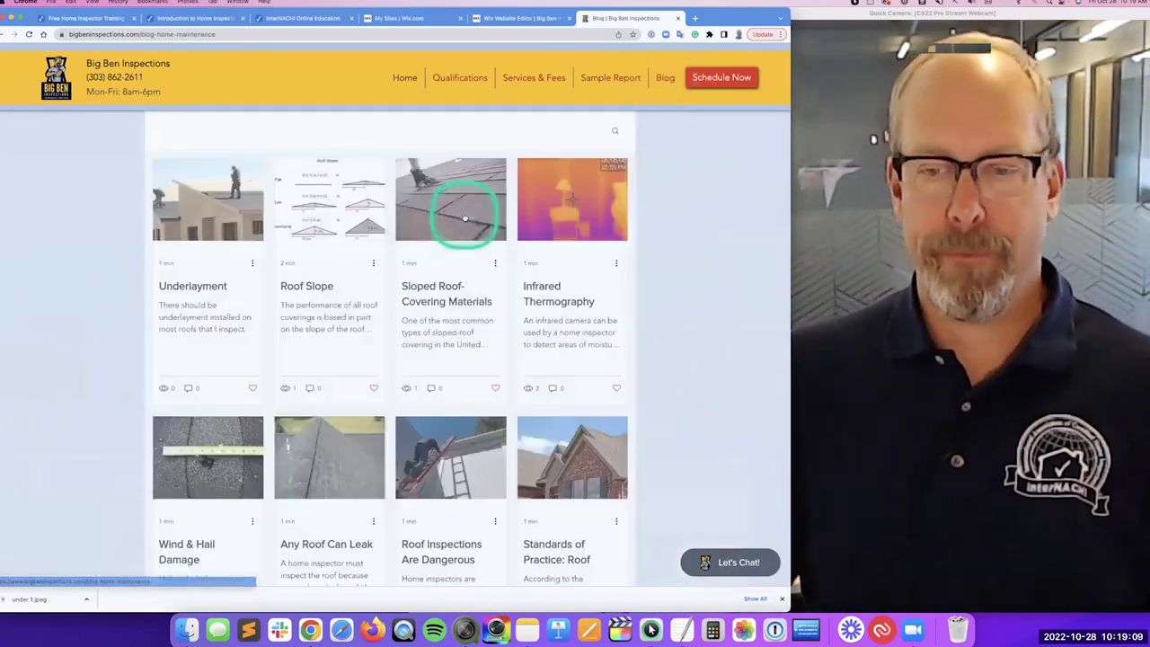
click(193, 222)
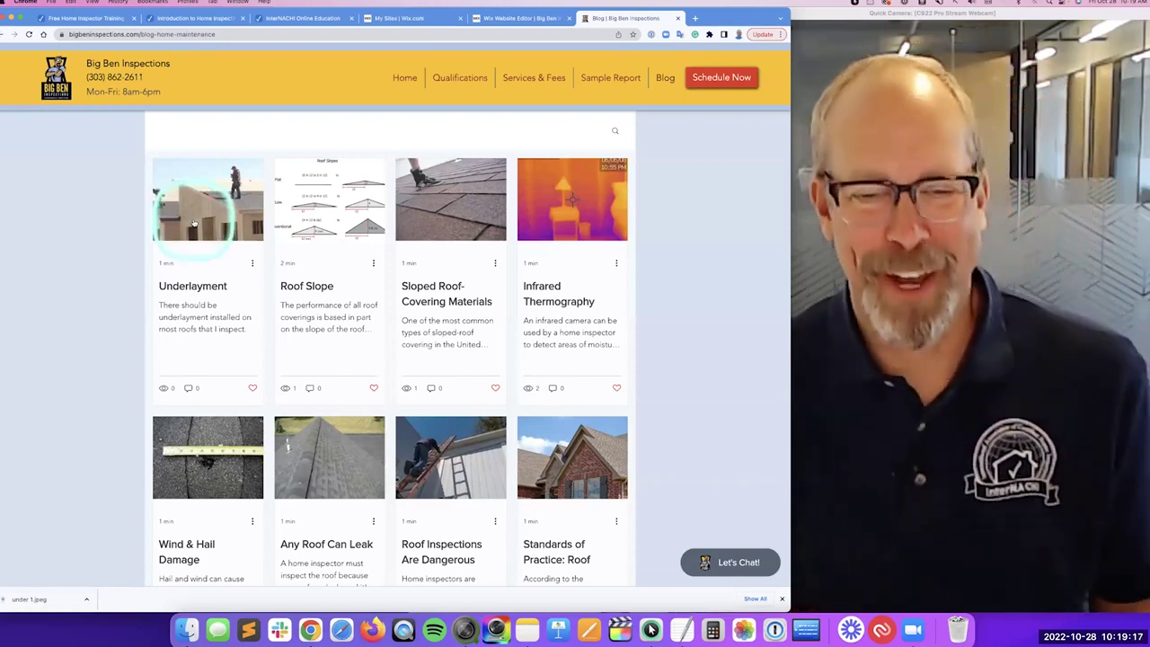
click(193, 222)
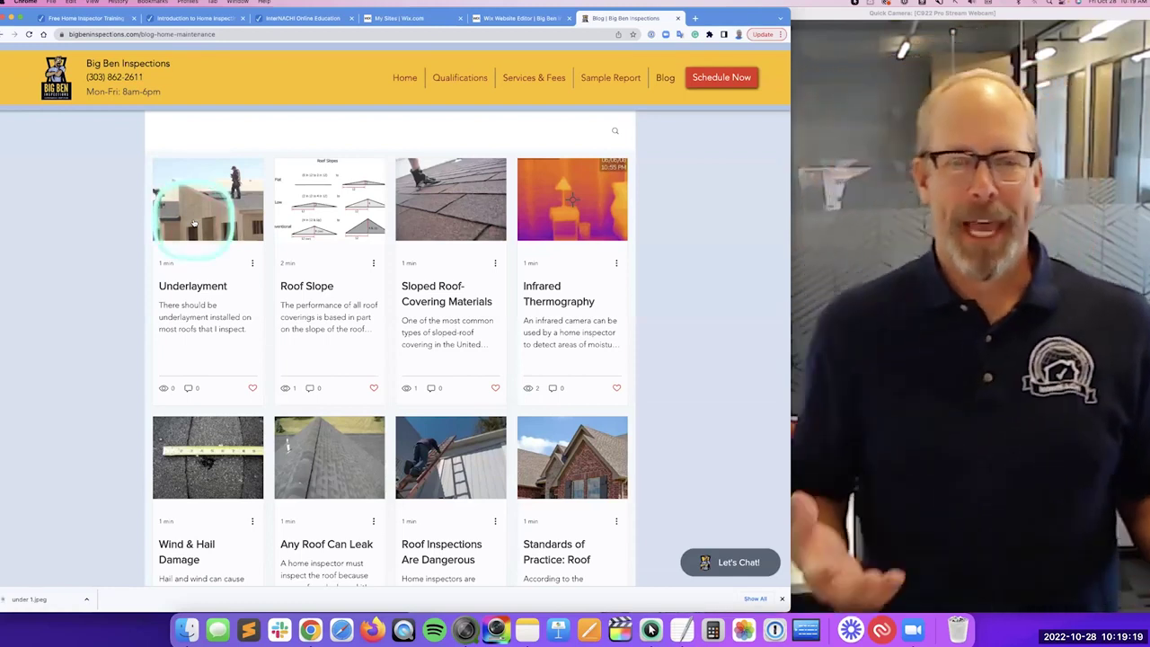
click(193, 223)
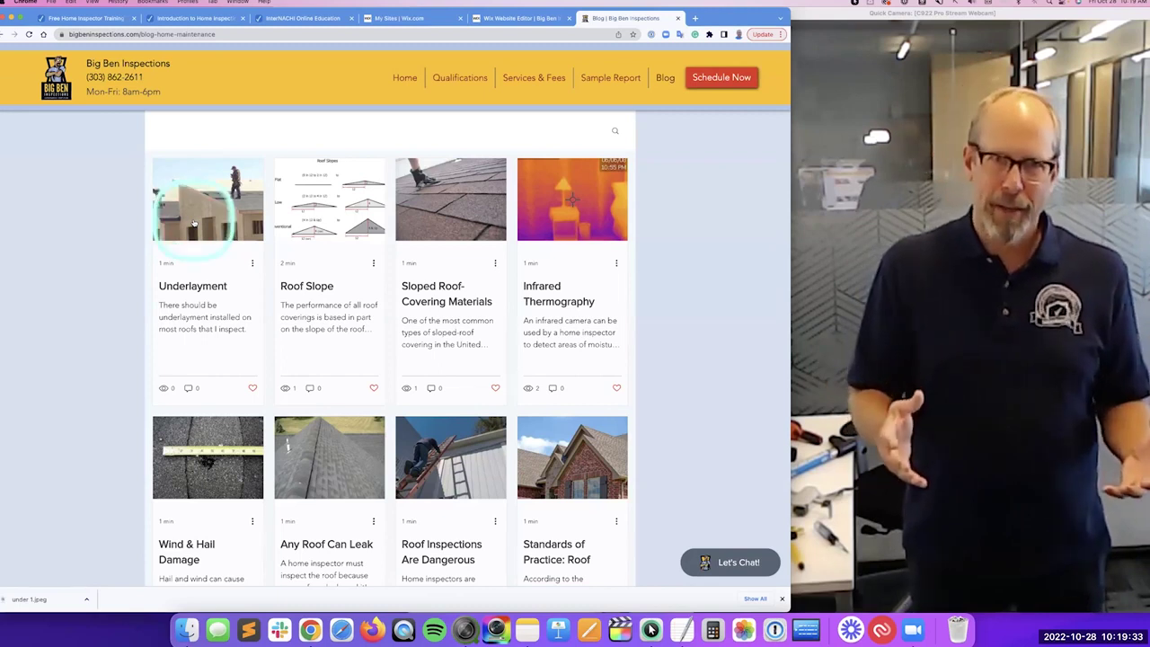
click(193, 223)
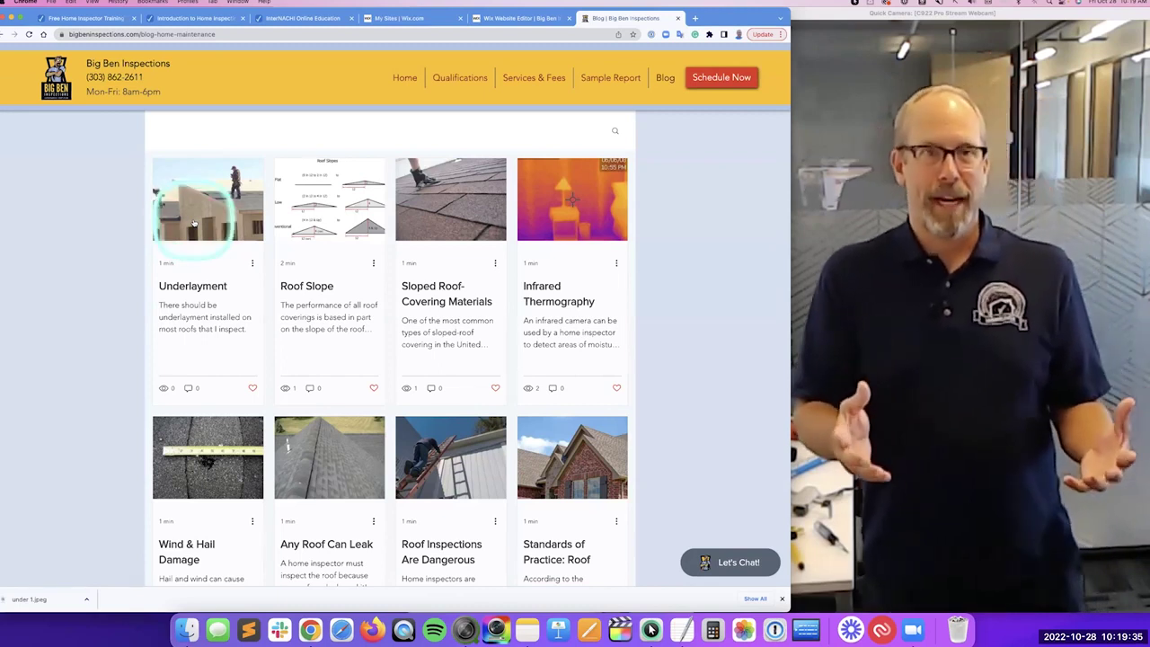
click(193, 223)
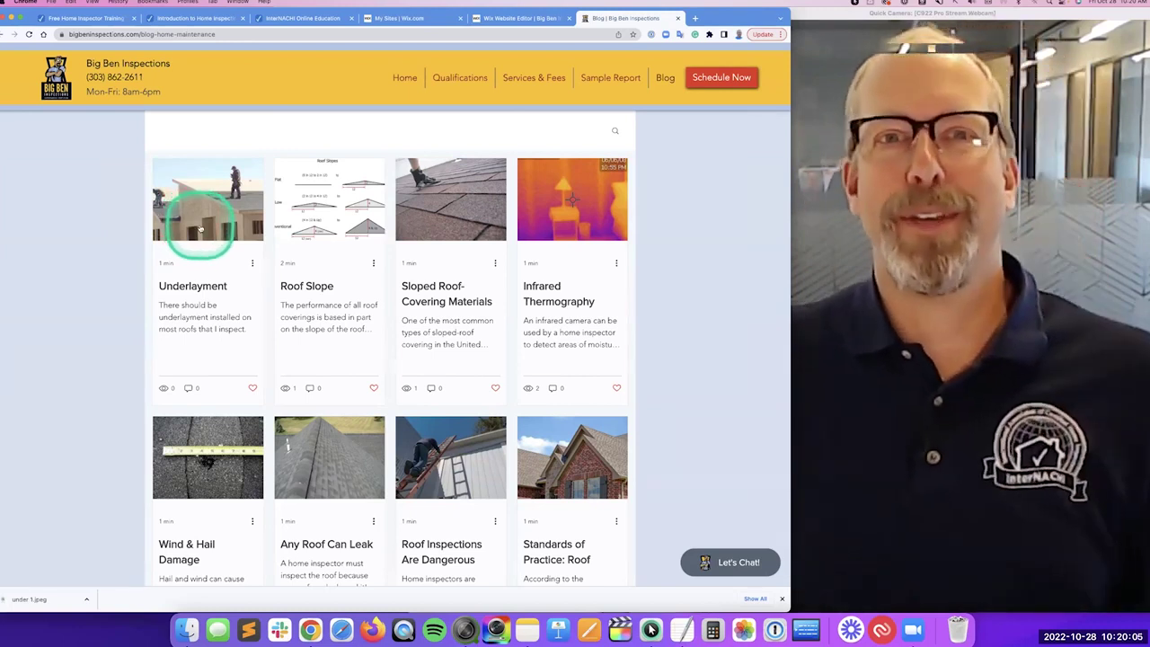
Scroll through the live Underlayment post, then return to the Wix Posts list
click(200, 227)
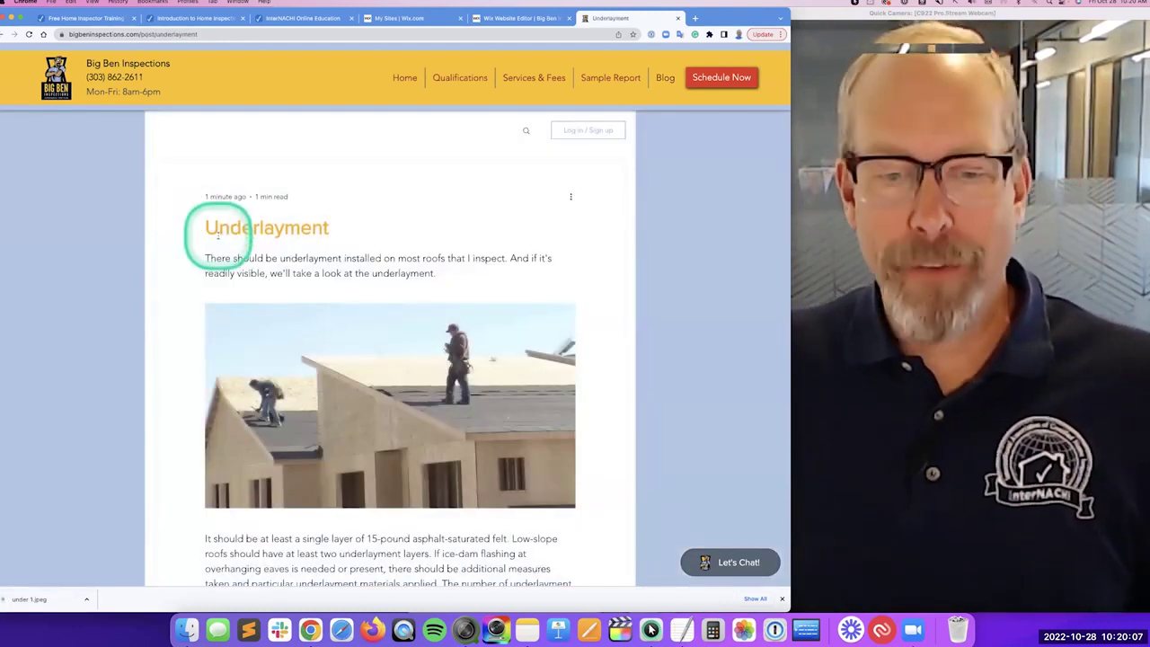
scroll(225, 235, down, 3)
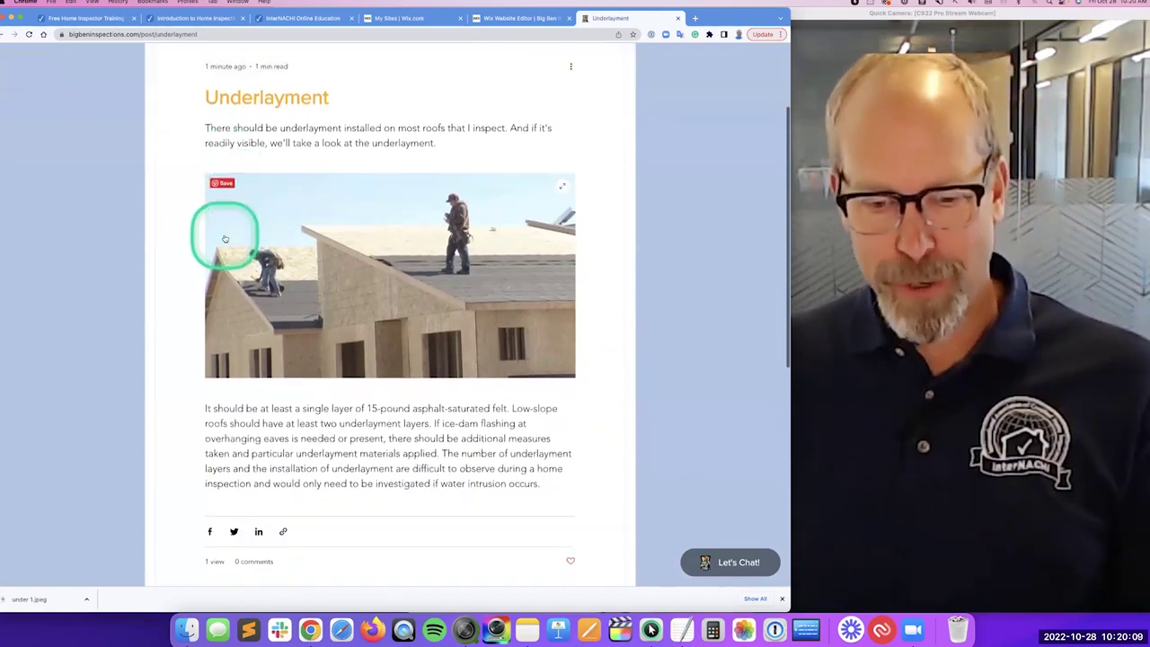
scroll(224, 238, up, 2)
scroll(225, 238, up, 1)
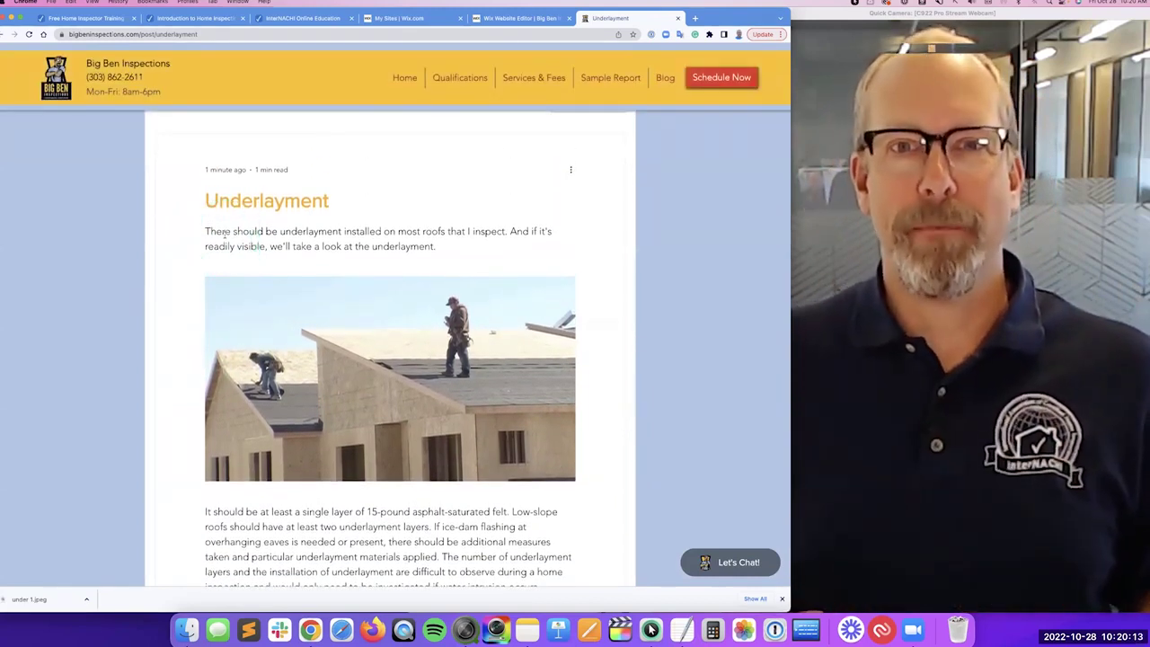
click(226, 232)
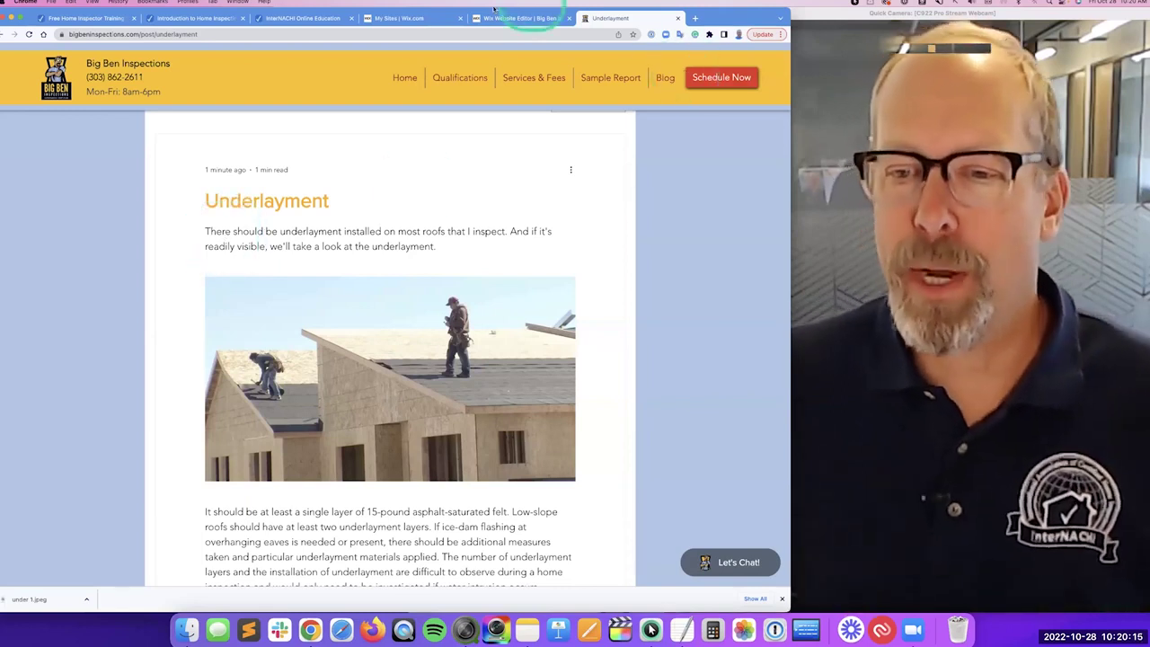
click(501, 18)
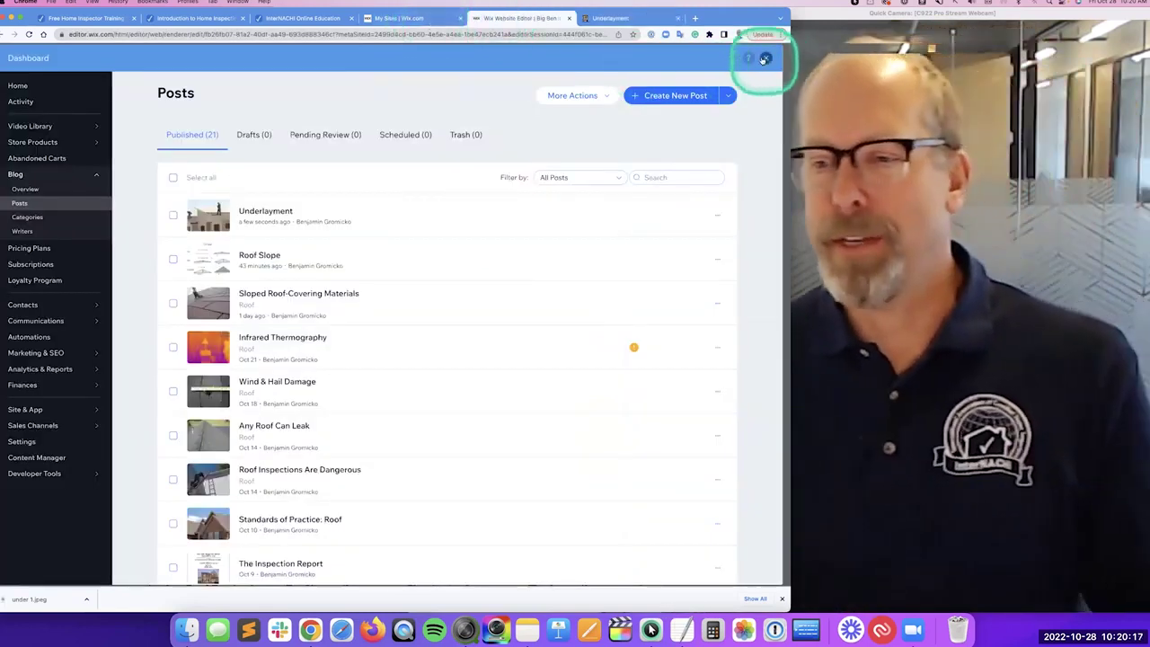
Close the Blog Posts manager and go to My Dashboard from the Site menu
click(764, 58)
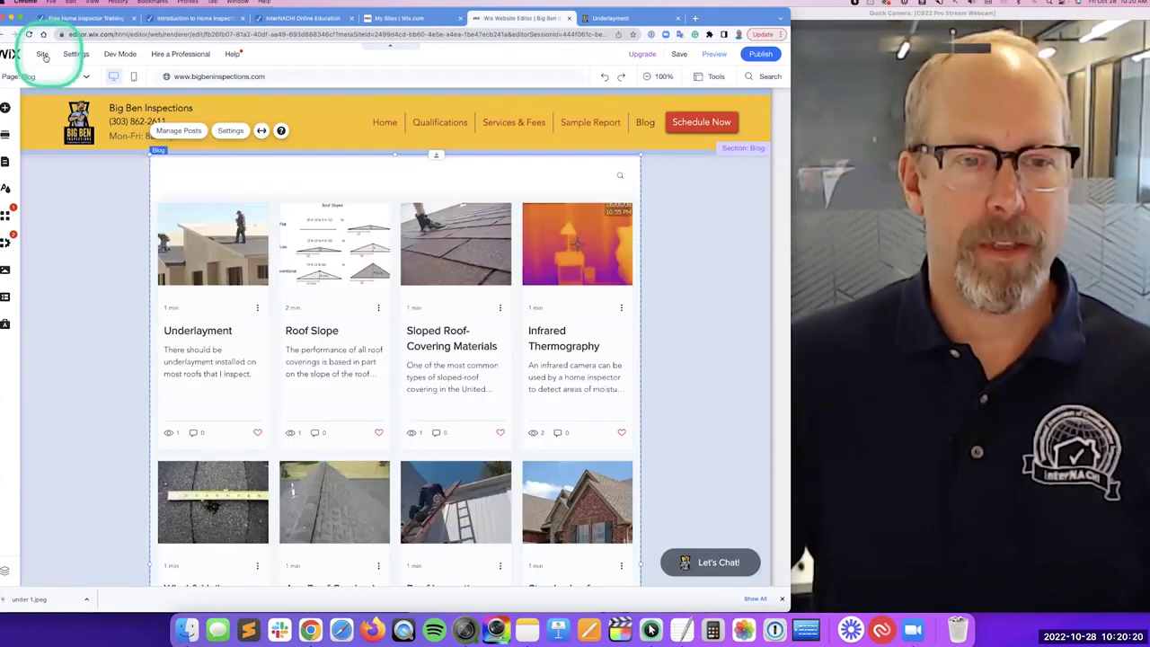
click(43, 54)
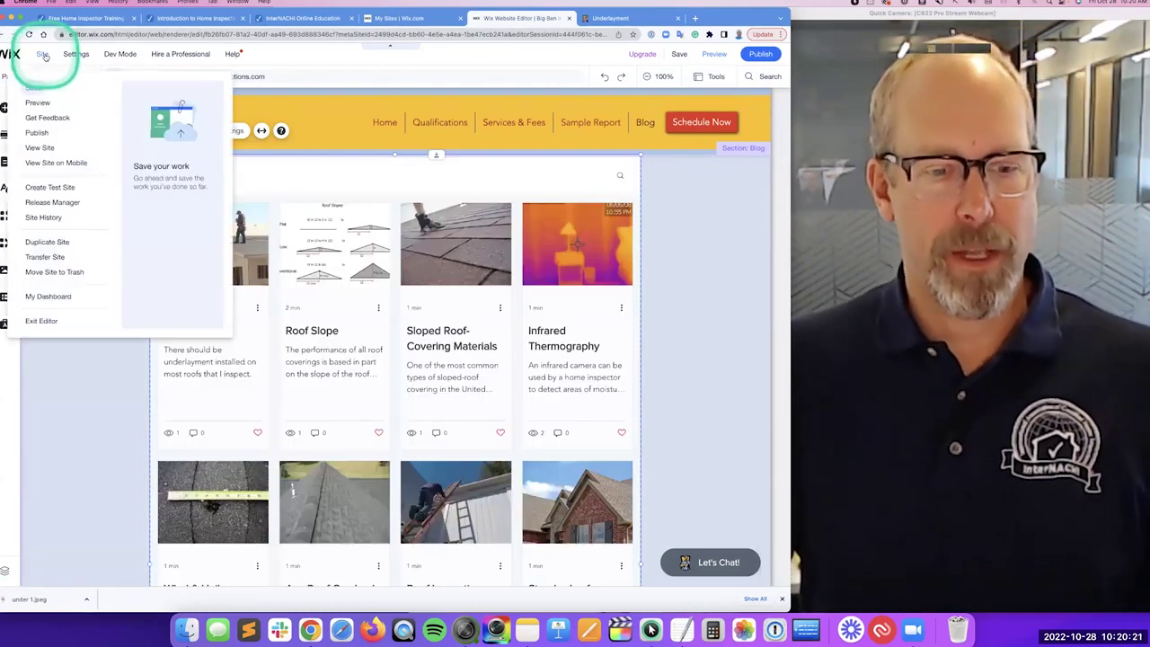
click(49, 296)
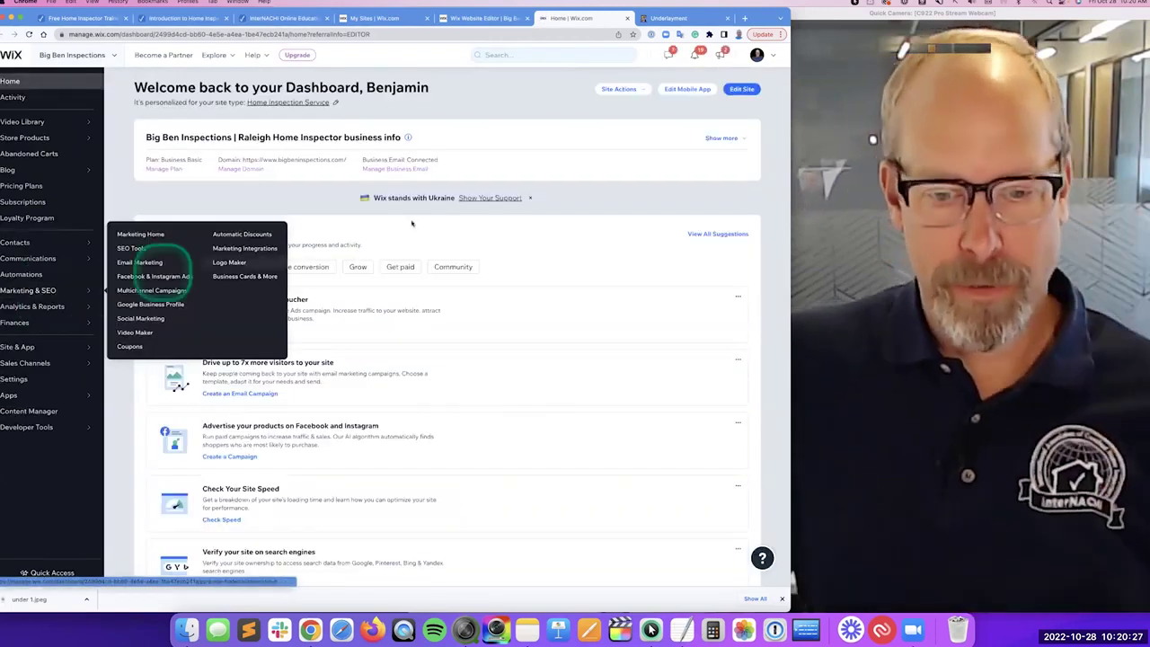
Open the Analytics Traffic Overview and set its date range to Last 90 days
click(27, 307)
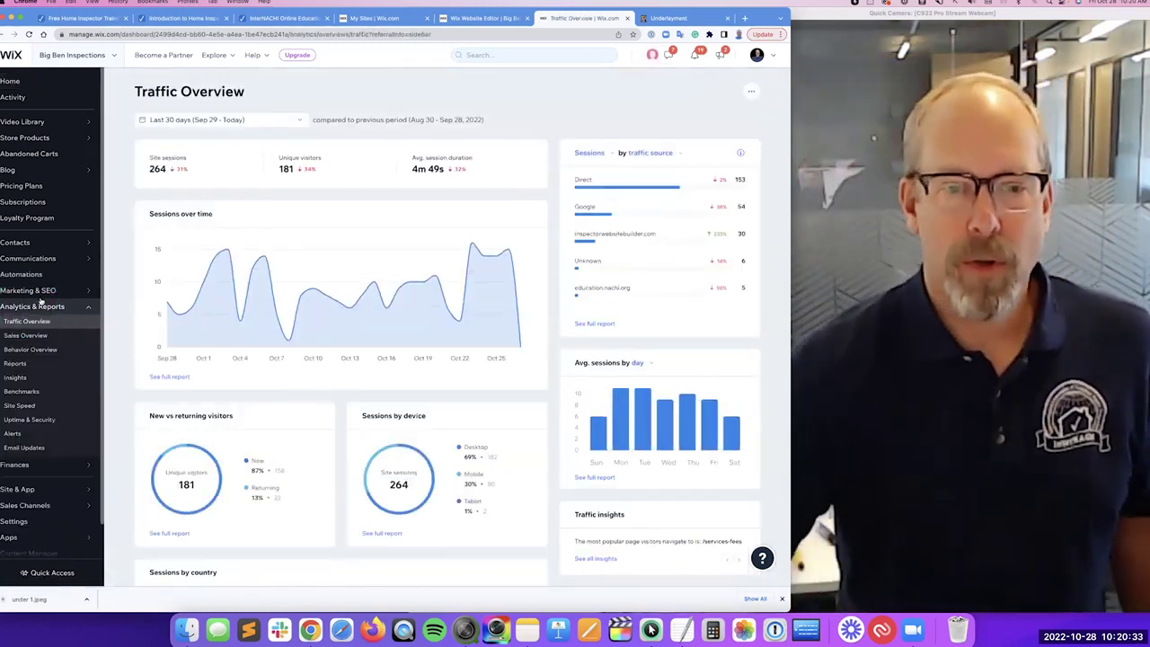
click(276, 126)
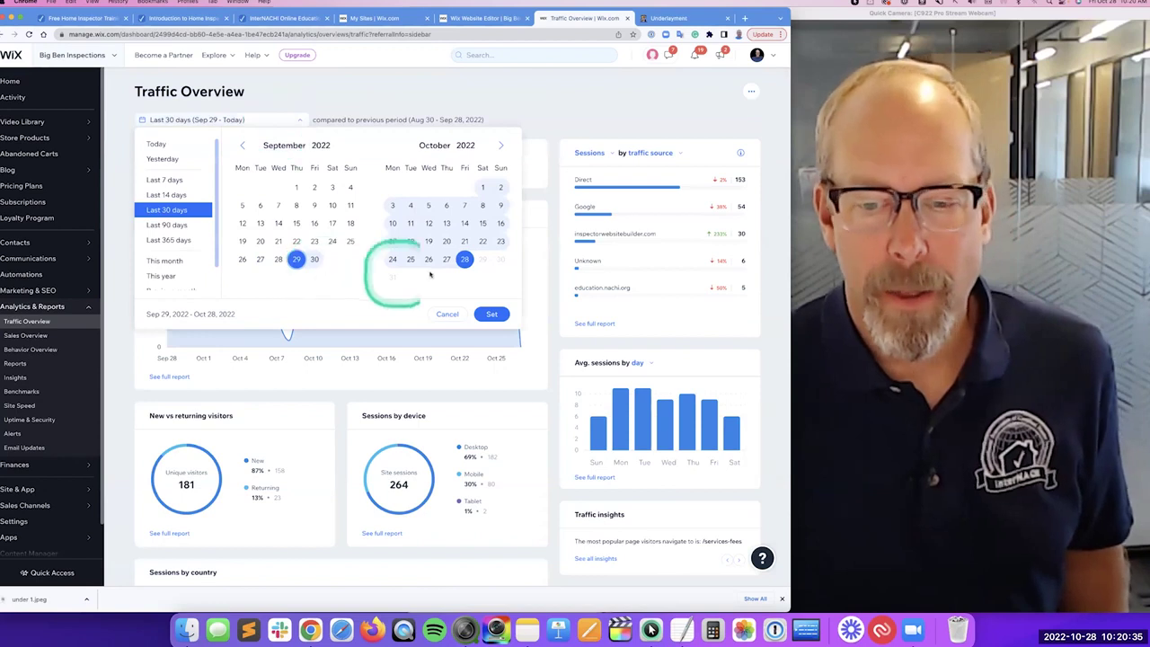
click(170, 224)
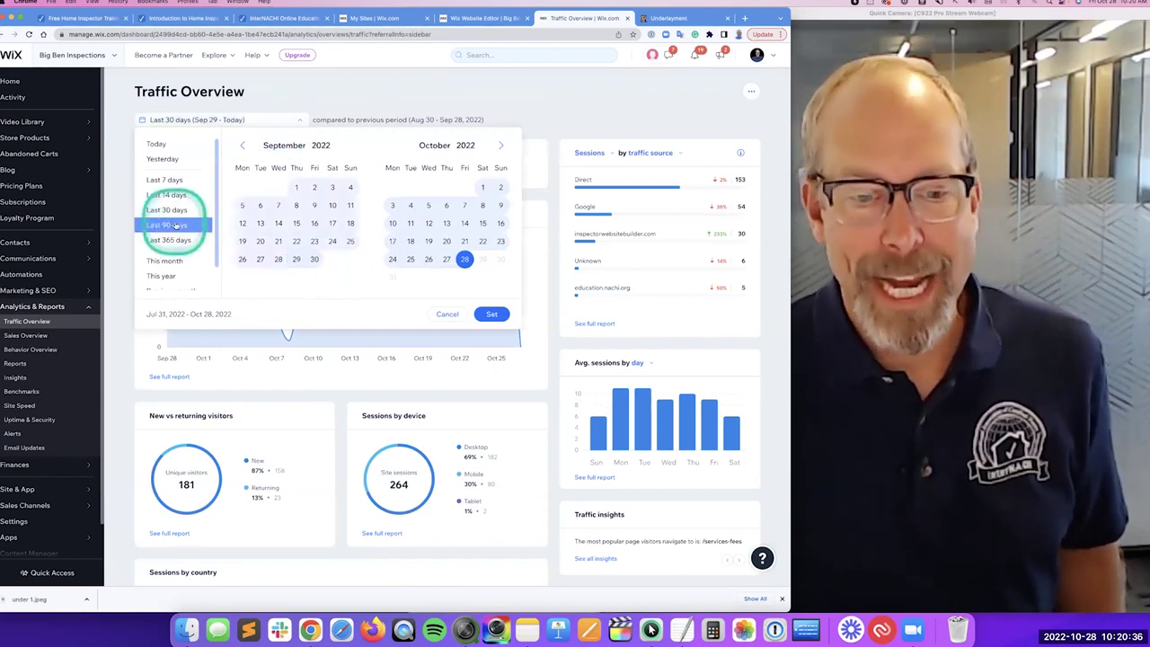
click(497, 314)
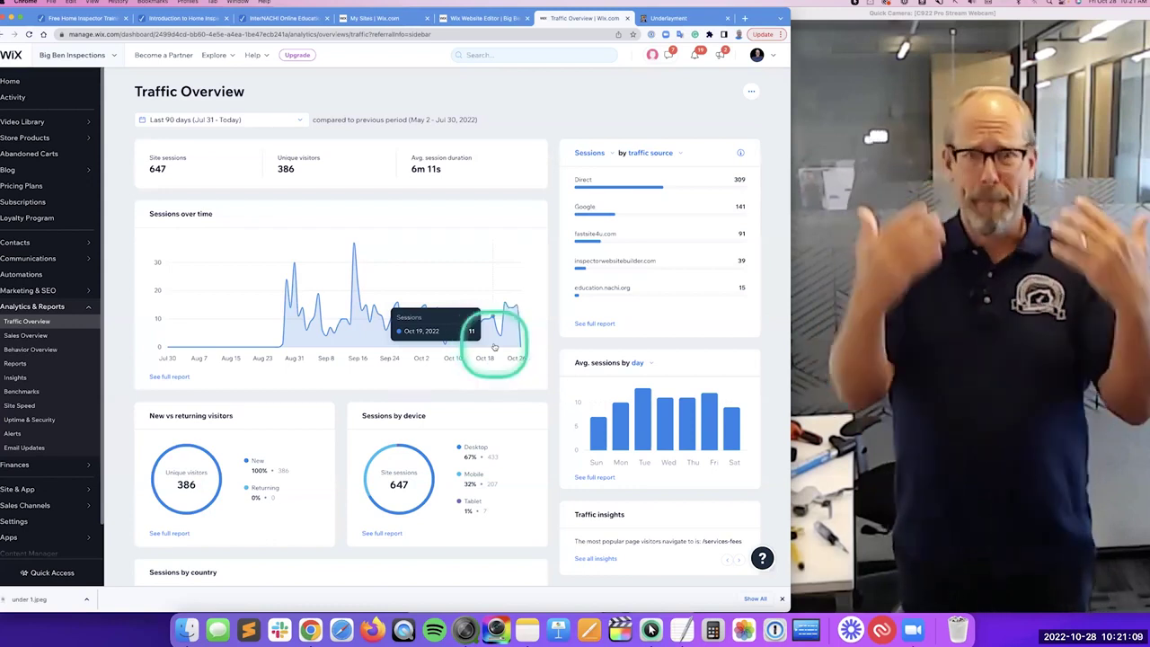
Review the 90-day report showing 647 site sessions and 386 unique visitors
click(494, 347)
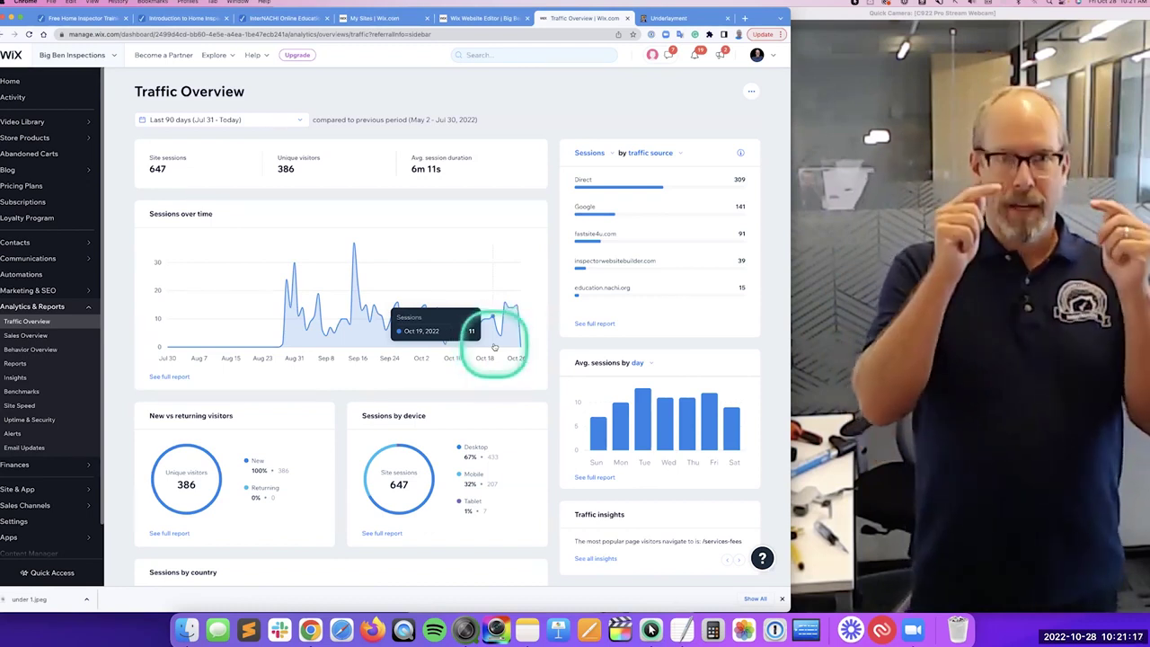
click(494, 347)
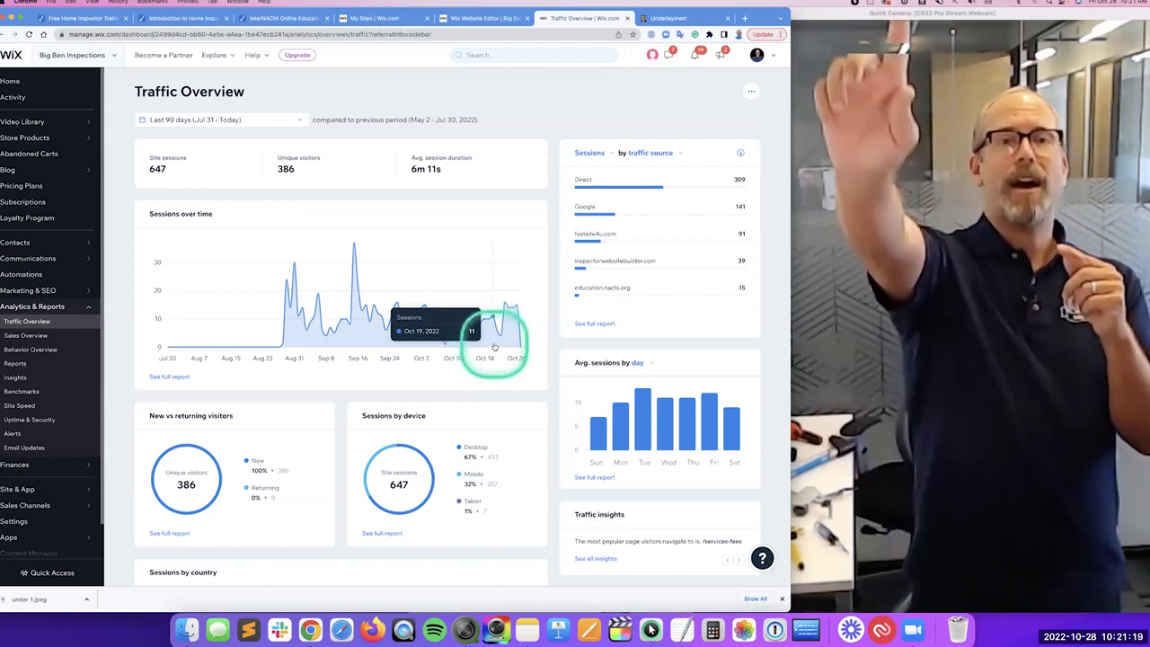
click(494, 347)
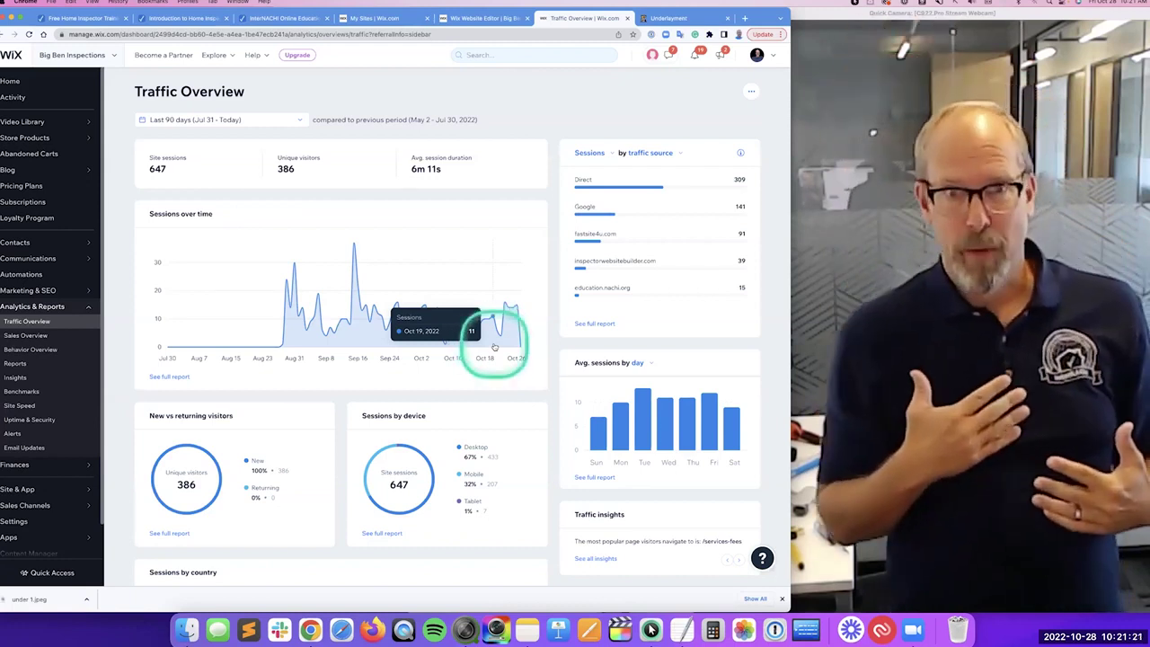
click(494, 347)
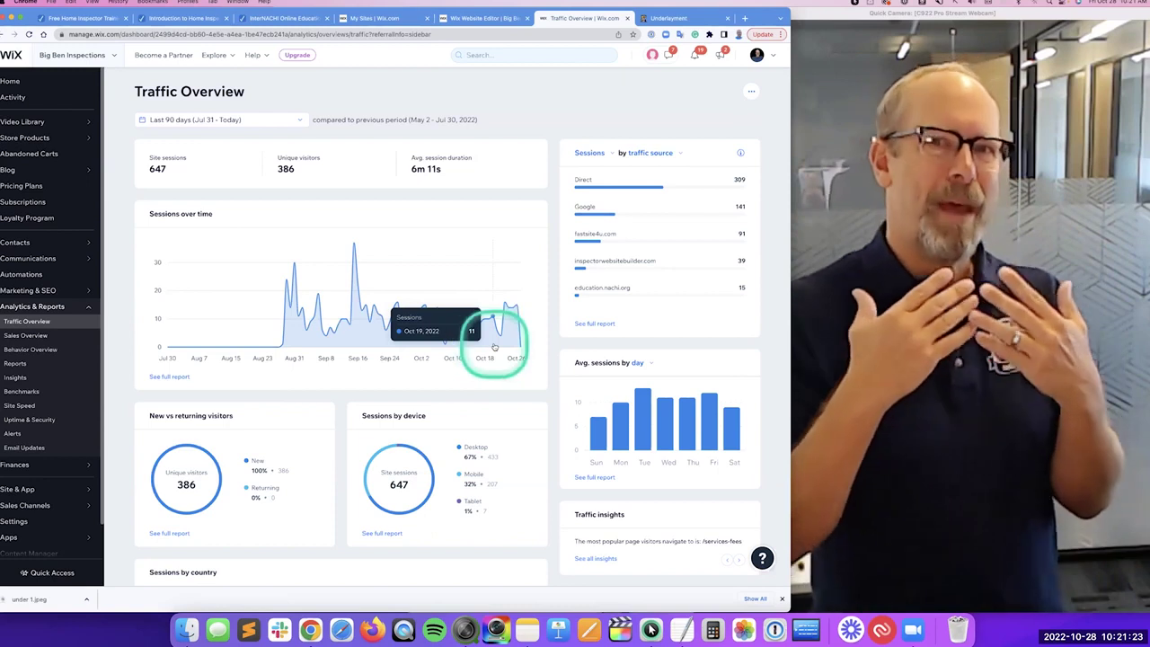
click(494, 346)
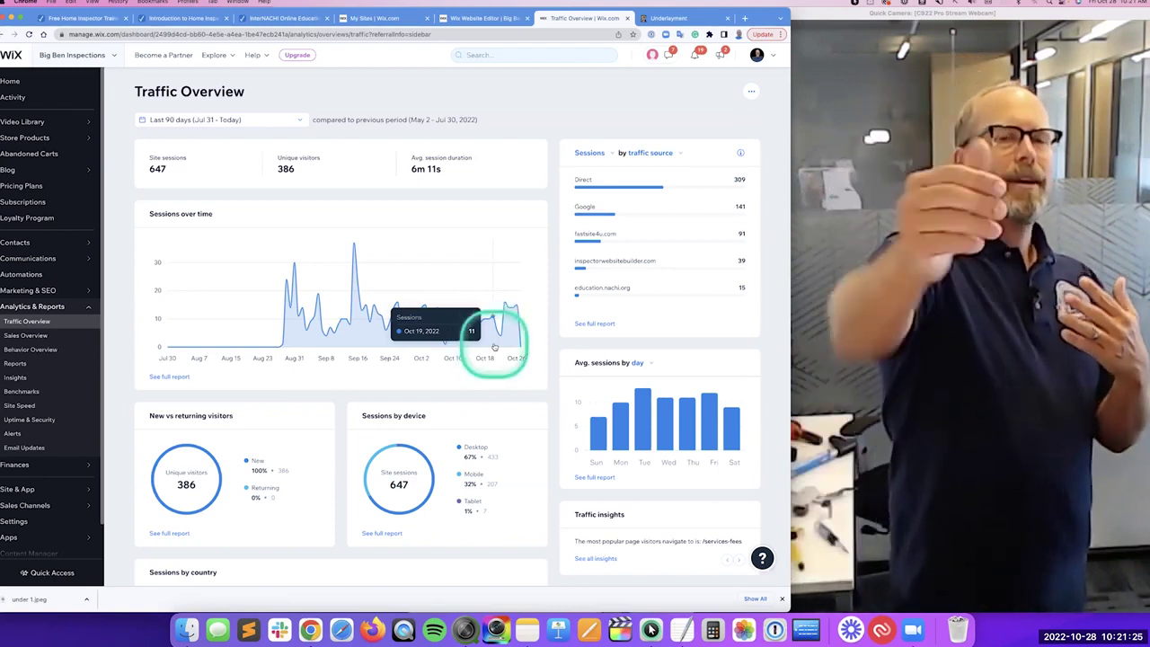
click(494, 347)
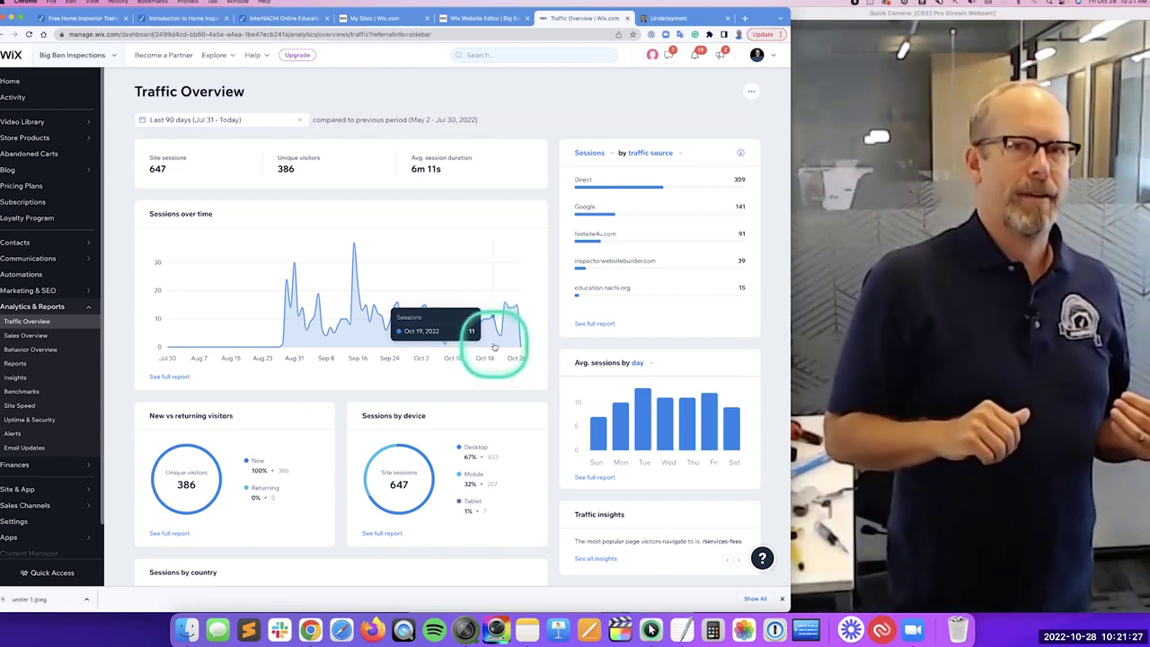
click(494, 346)
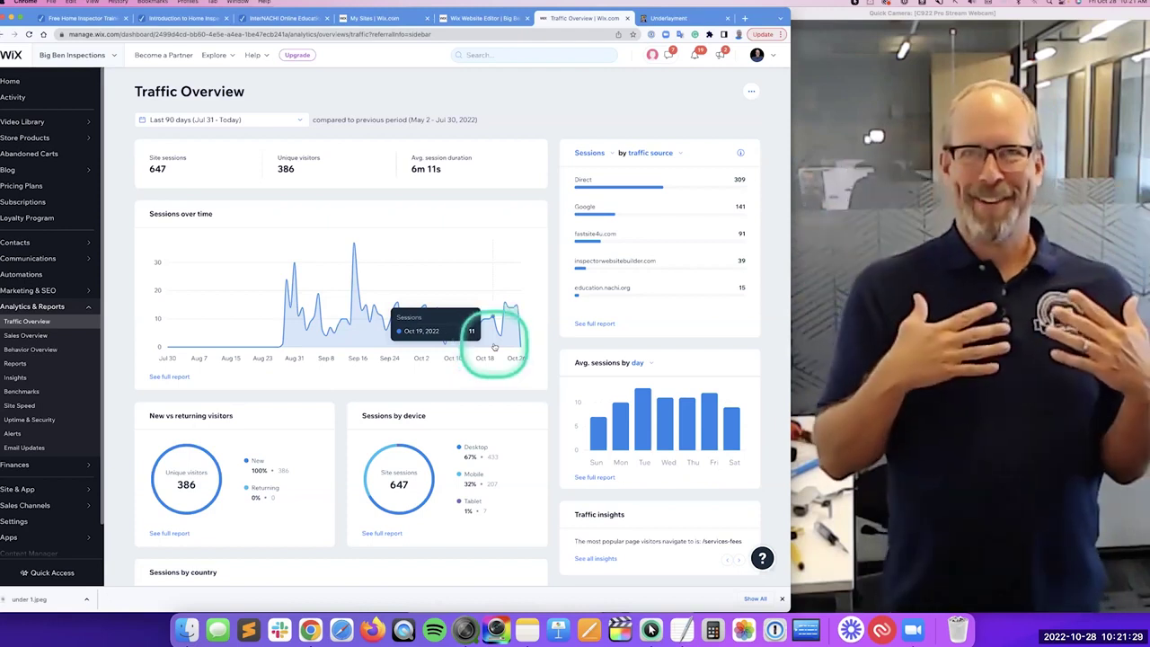
click(494, 347)
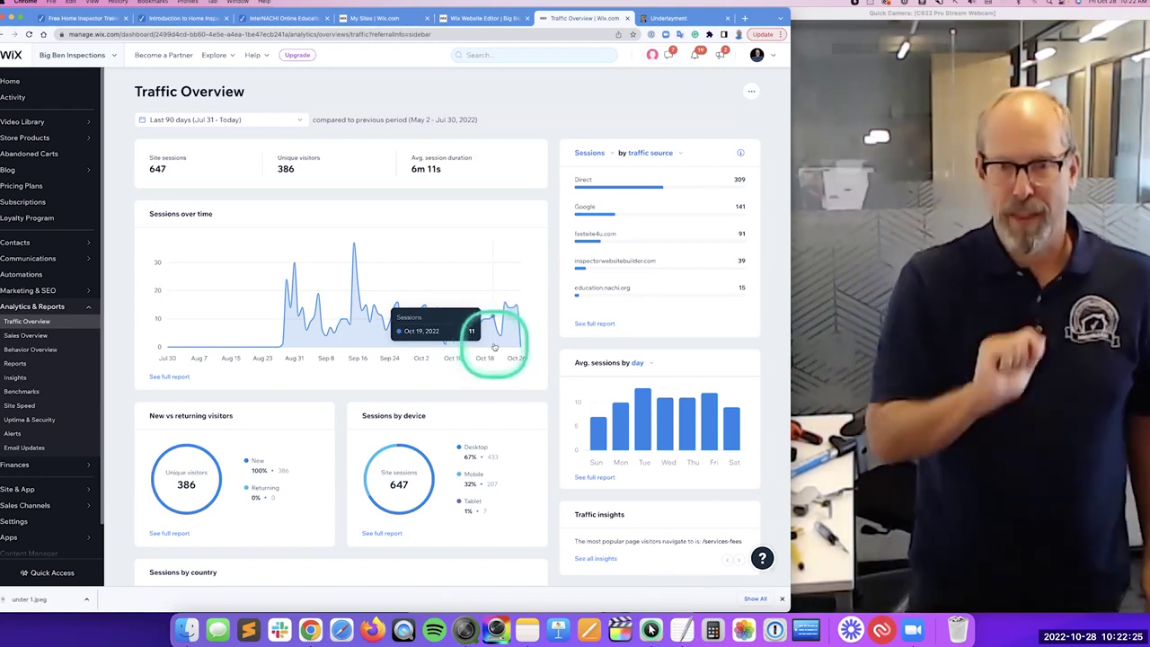
scroll(494, 347, down, 1)
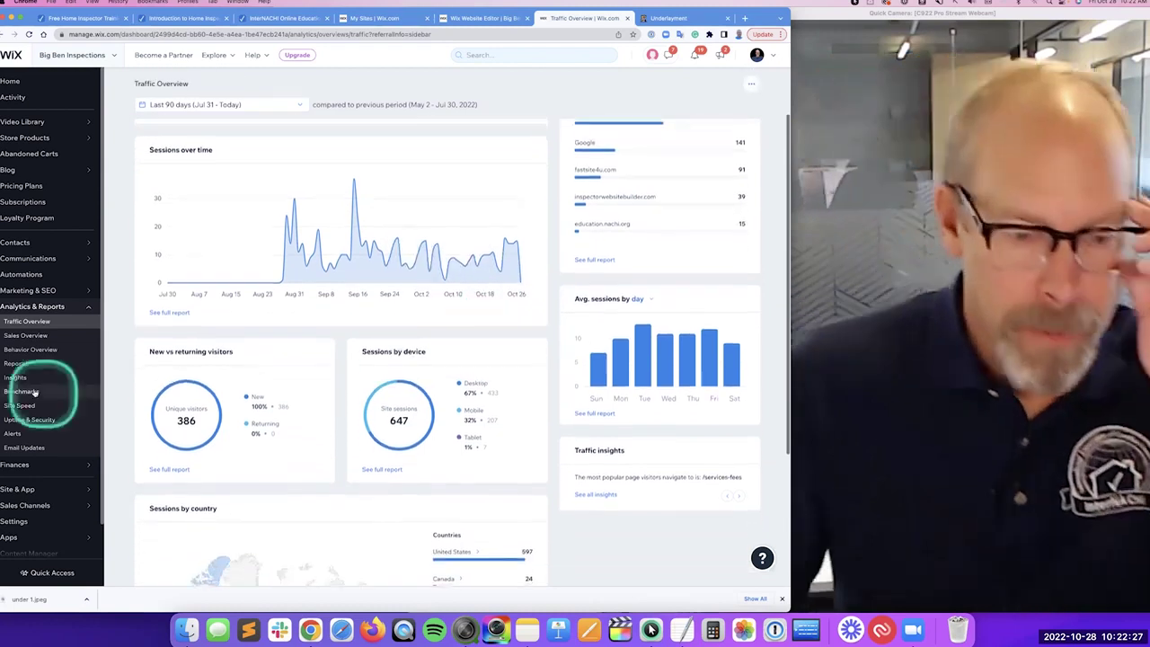
Open Marketing Home and scroll to the October 2022 marketing planner
click(36, 292)
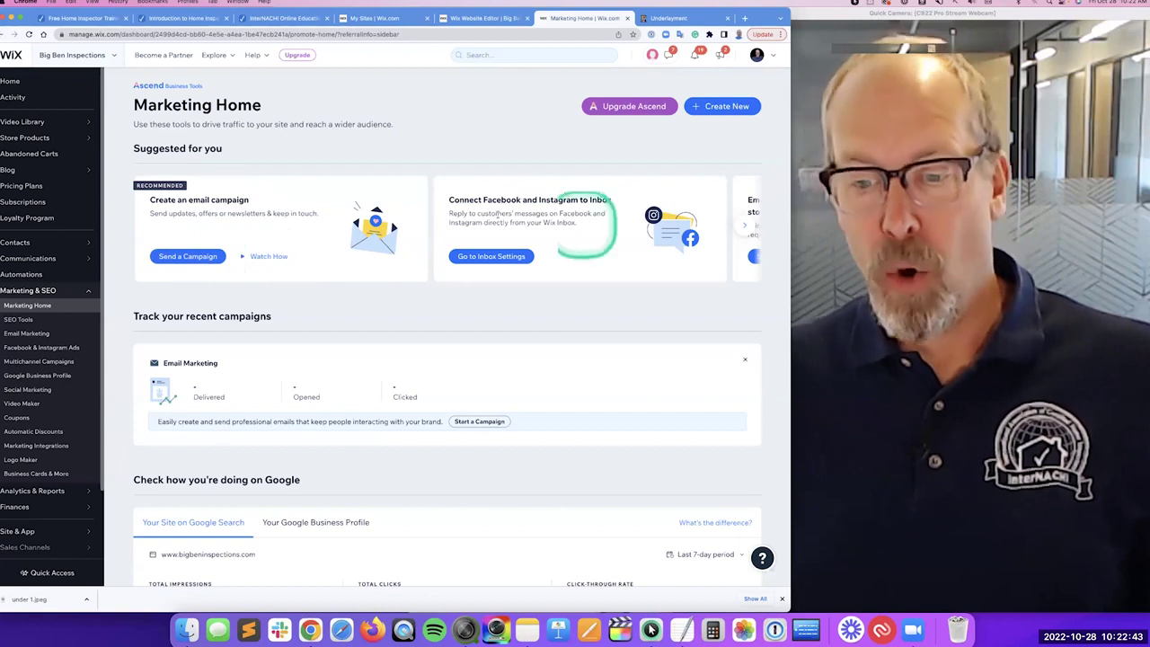
scroll(495, 256, down, 5)
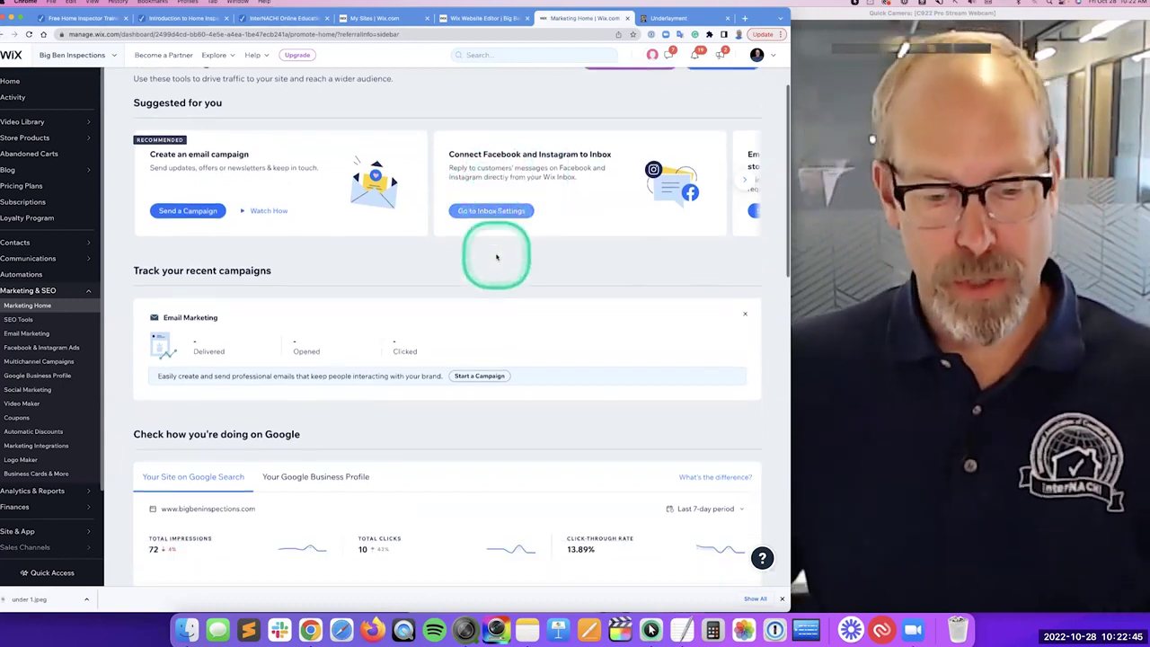
scroll(497, 258, down, 3)
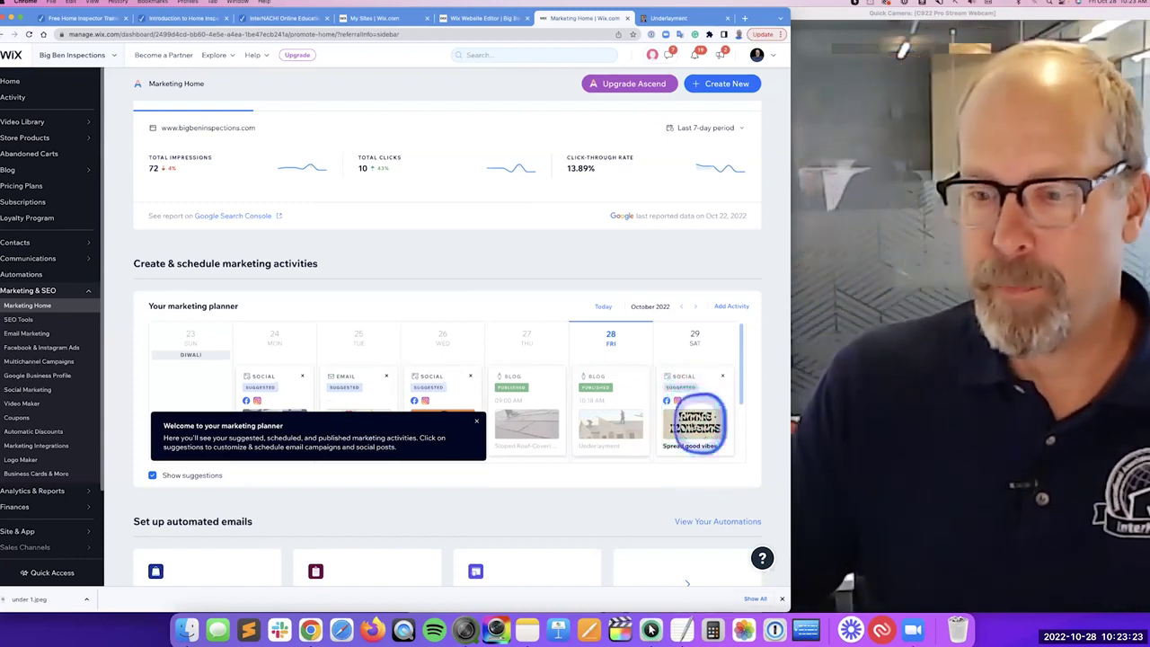
Preview the Oct 29 'Spread good vibes' social post suggestion
click(682, 392)
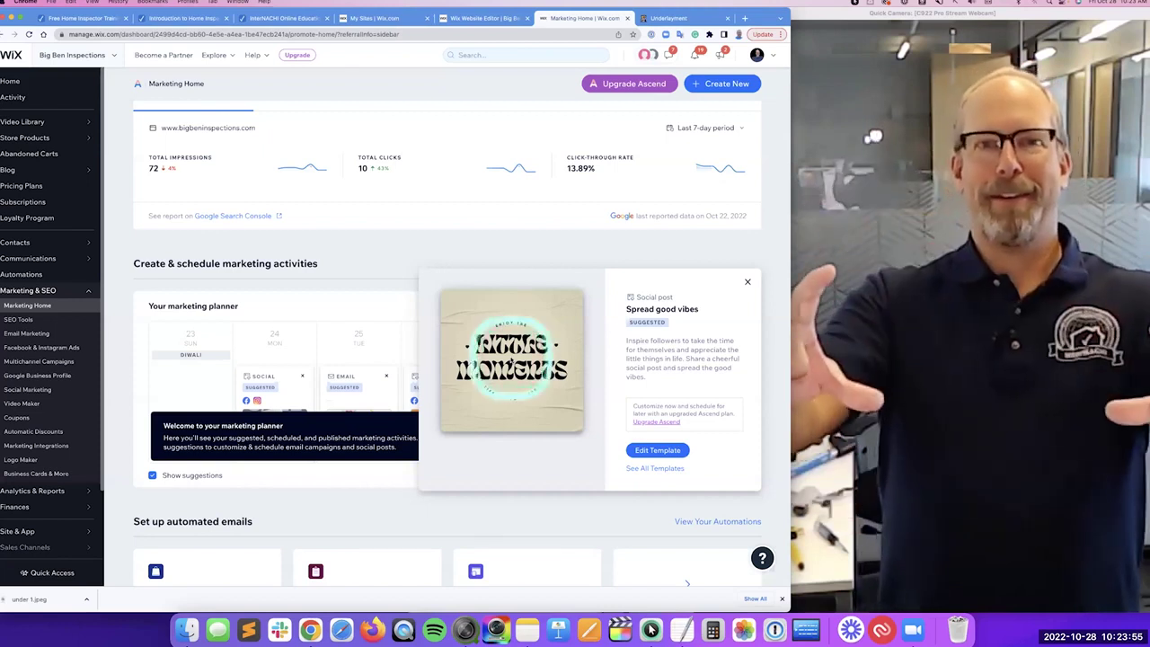
scroll(512, 359, up, 1)
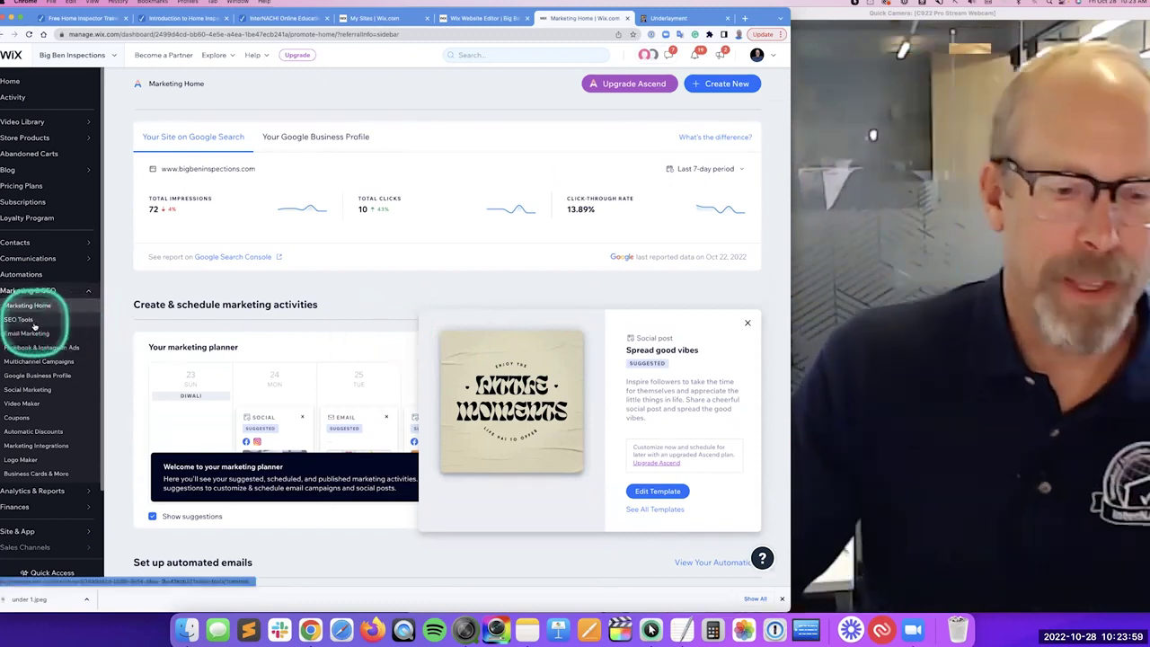
Open SEO Tools and the Get Found on Google setup checklist
click(19, 320)
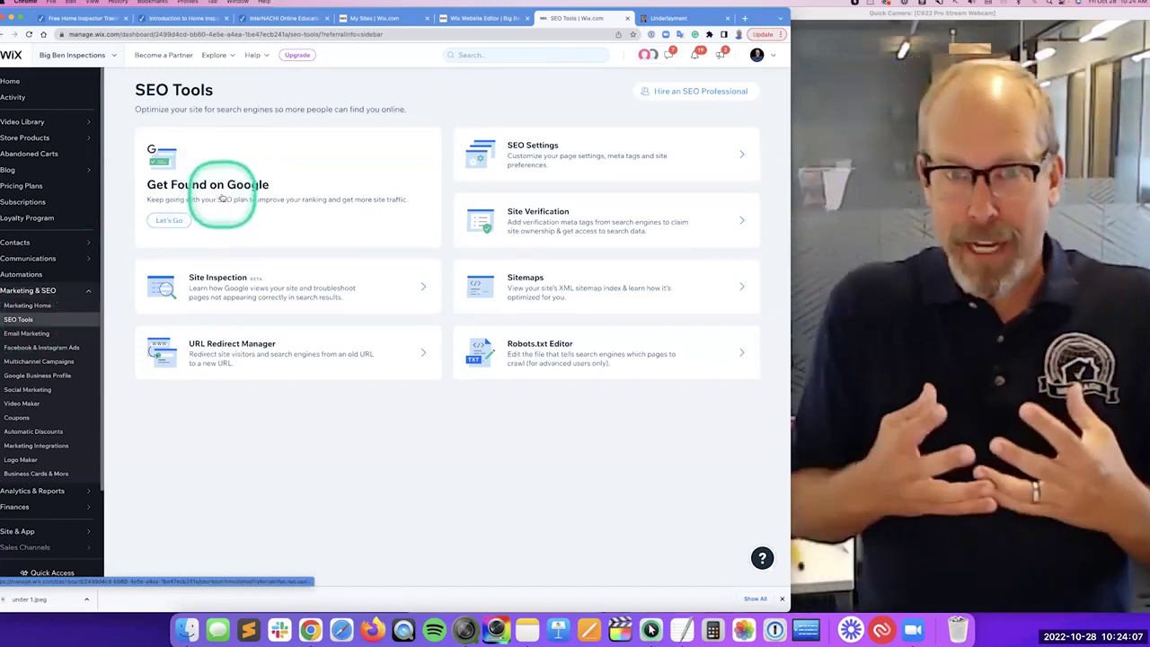
right_click(221, 196)
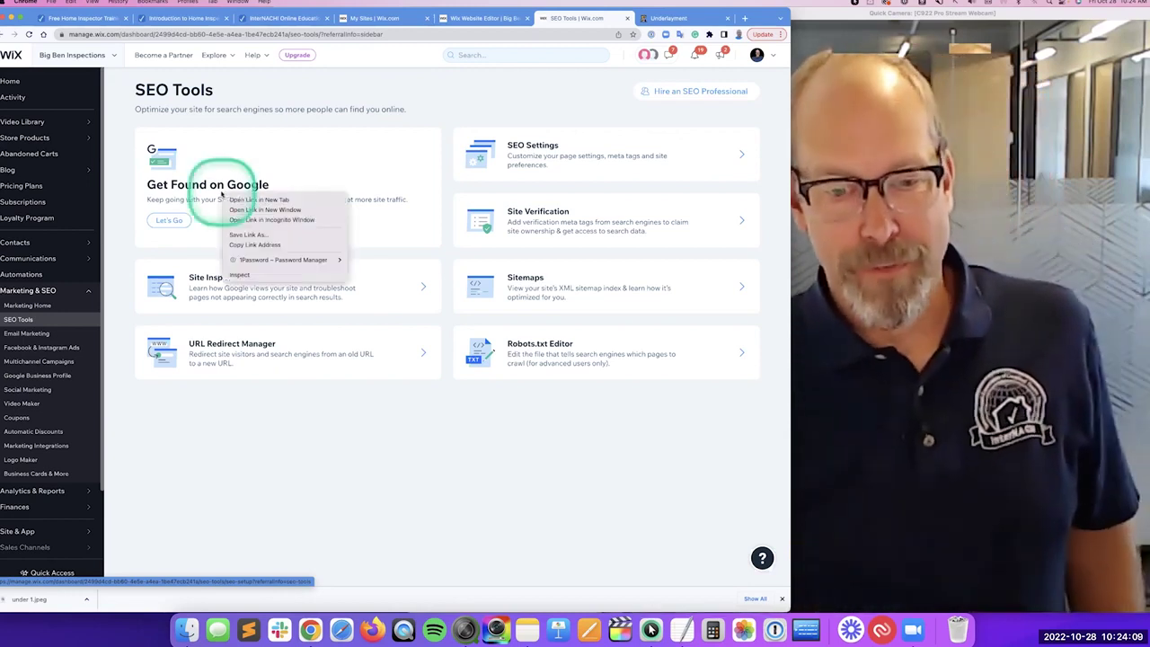
click(174, 212)
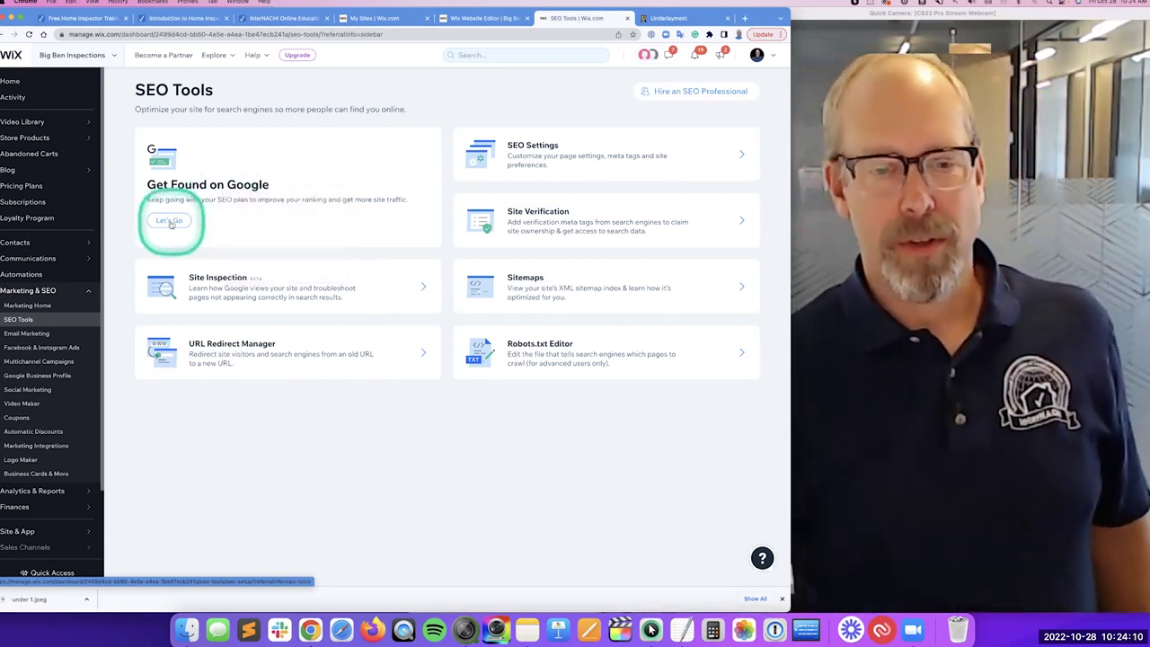
click(212, 190)
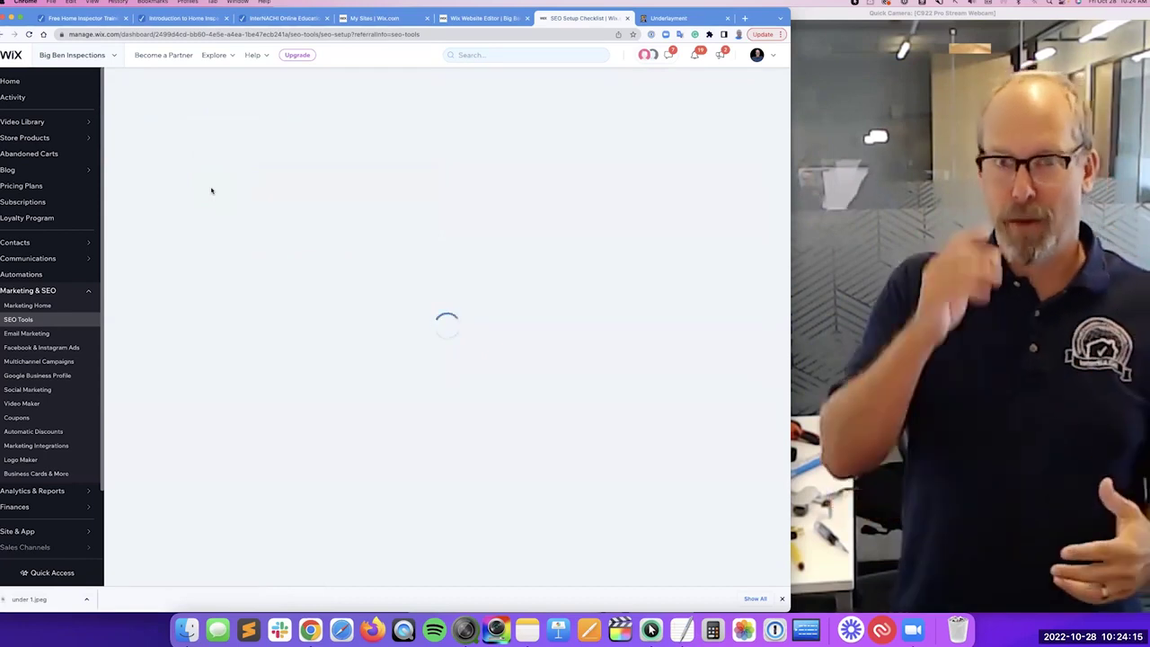
click(212, 190)
click(212, 190)
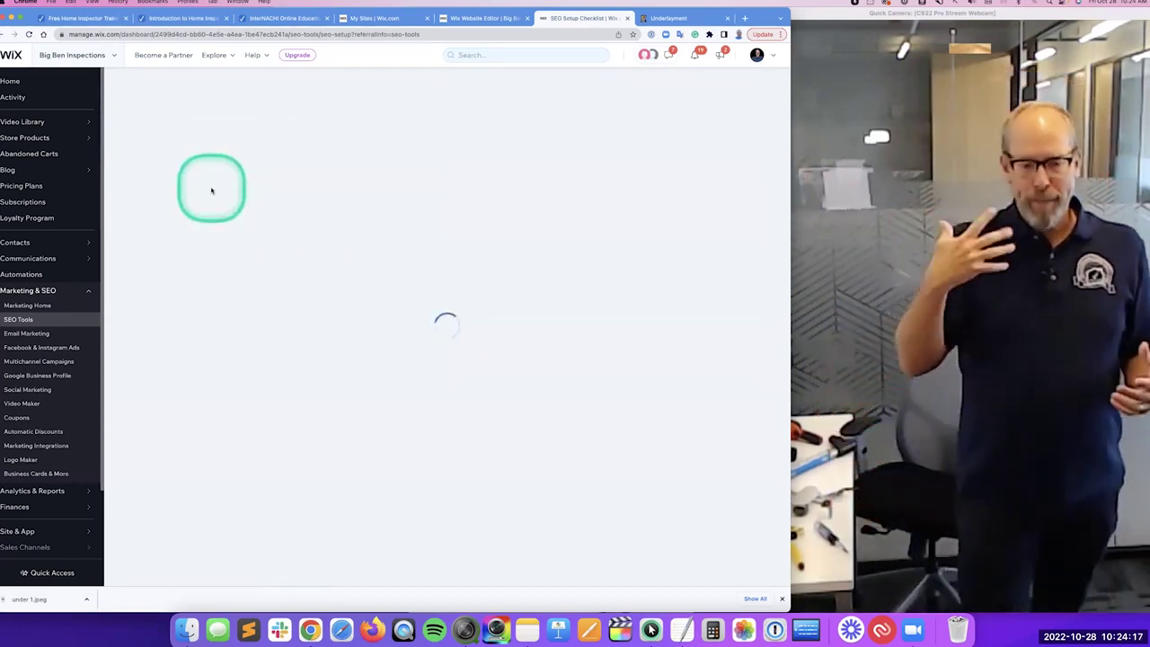
click(212, 190)
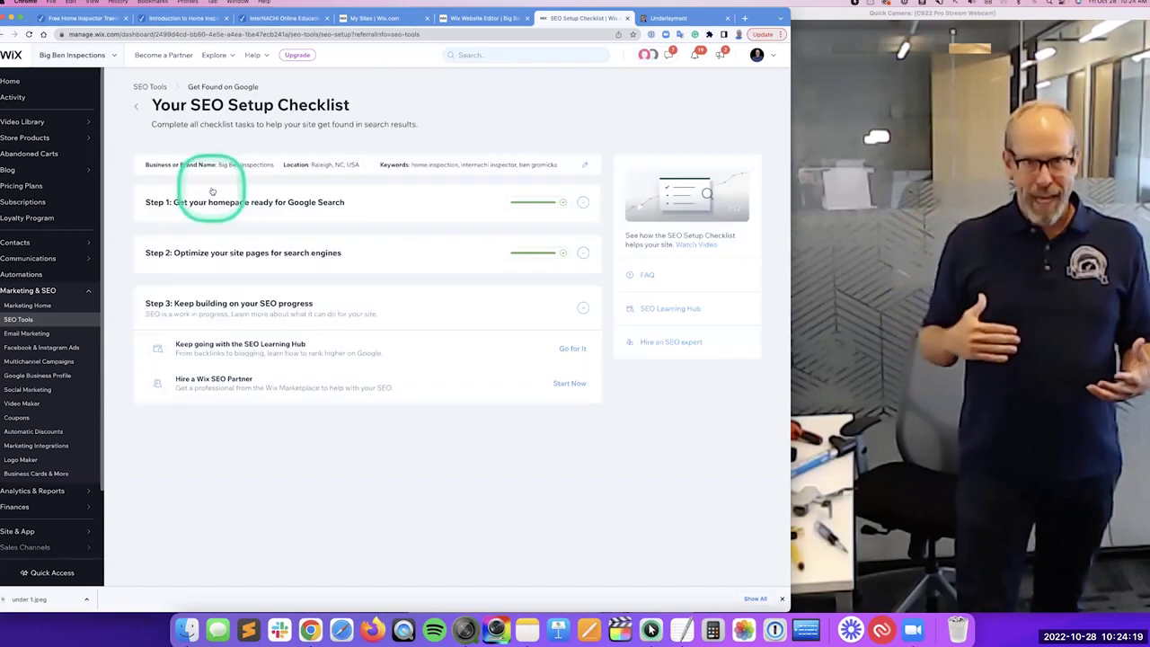
click(212, 190)
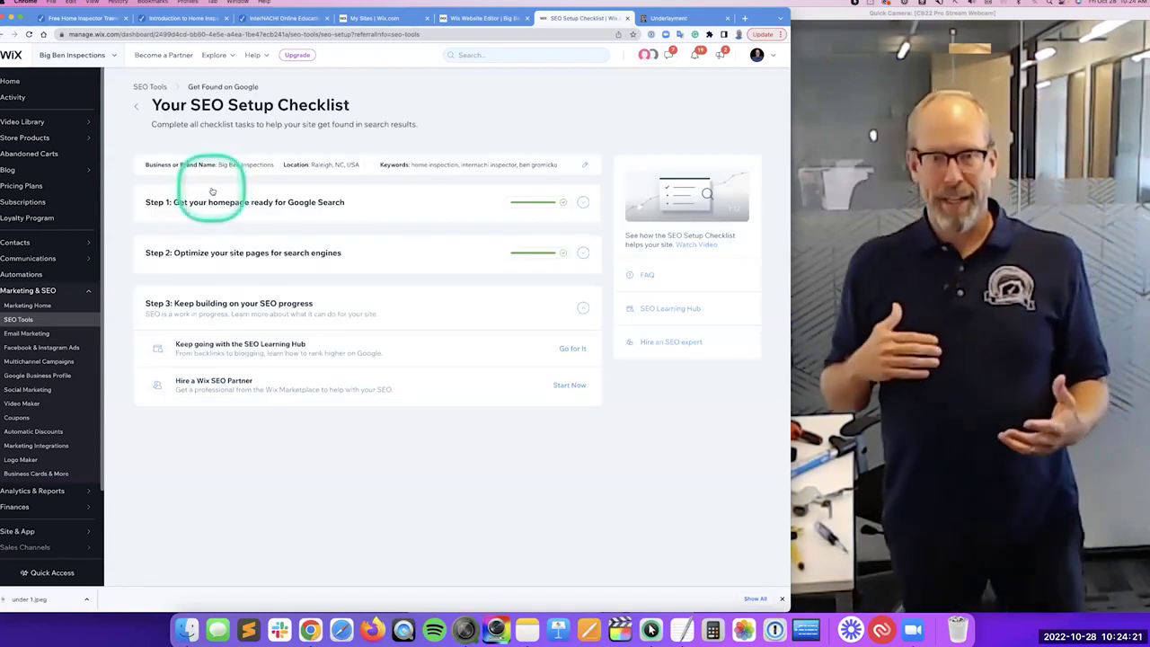
click(212, 190)
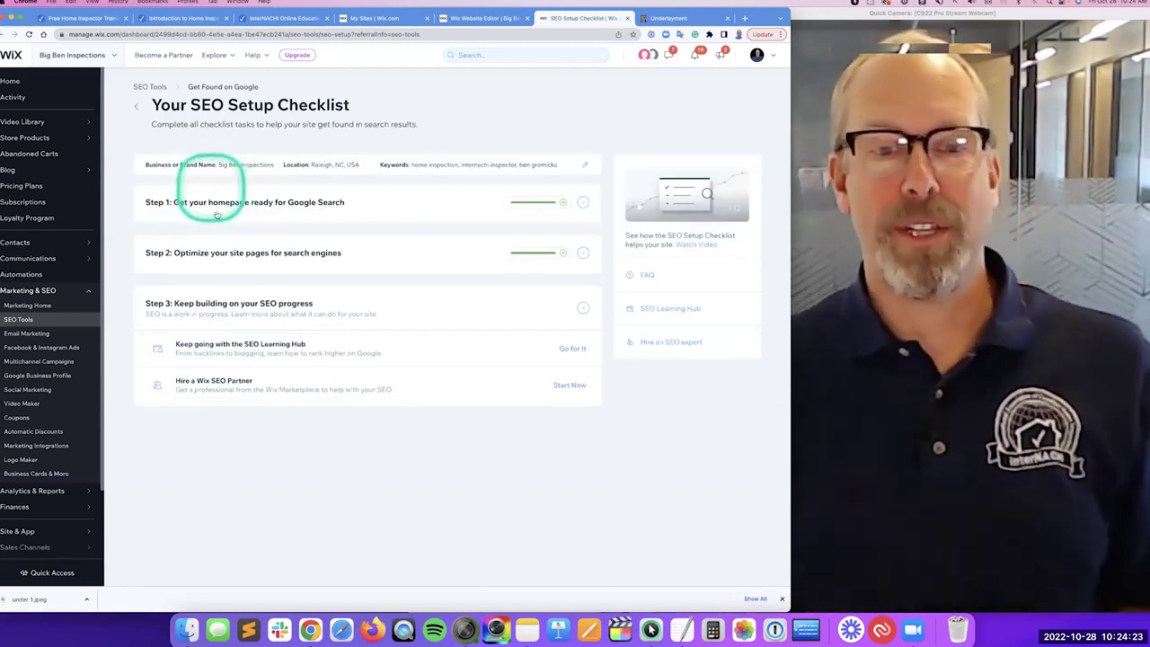
click(158, 207)
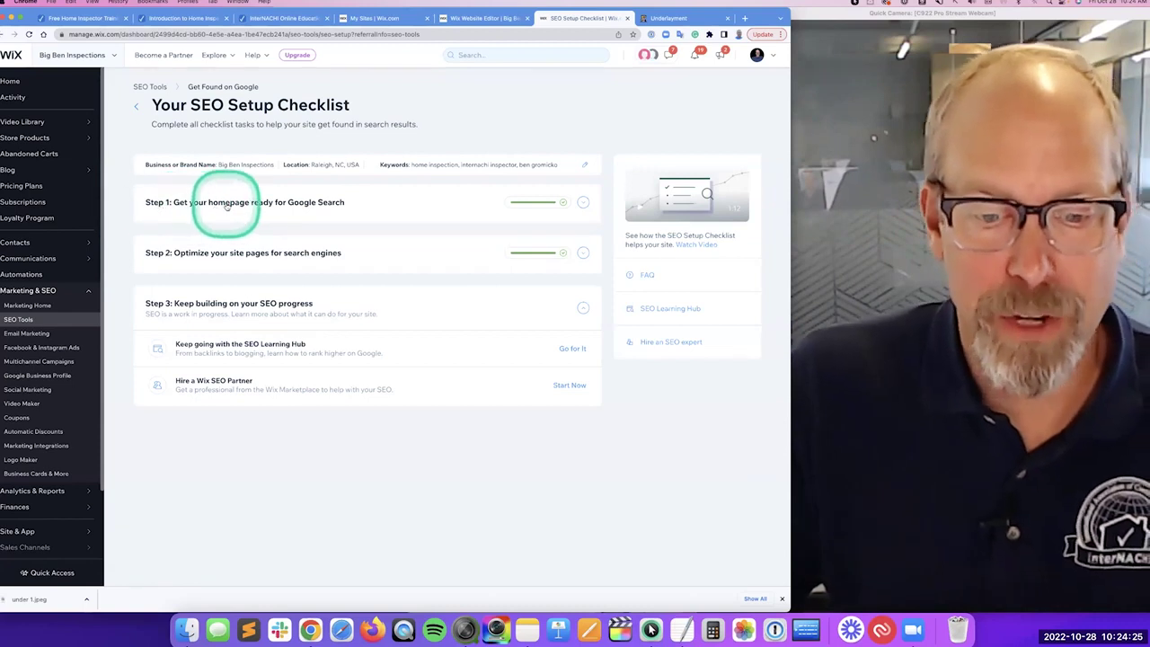
Expand Step 1's homepage tasks and show the homepage title task details
click(256, 205)
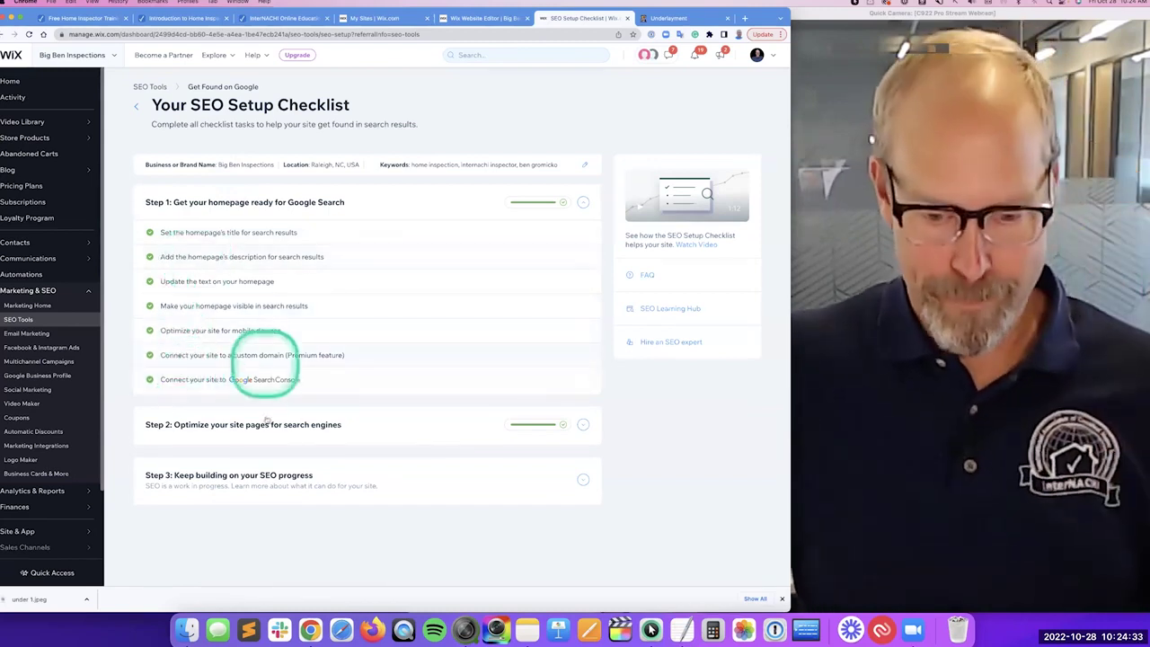
click(267, 426)
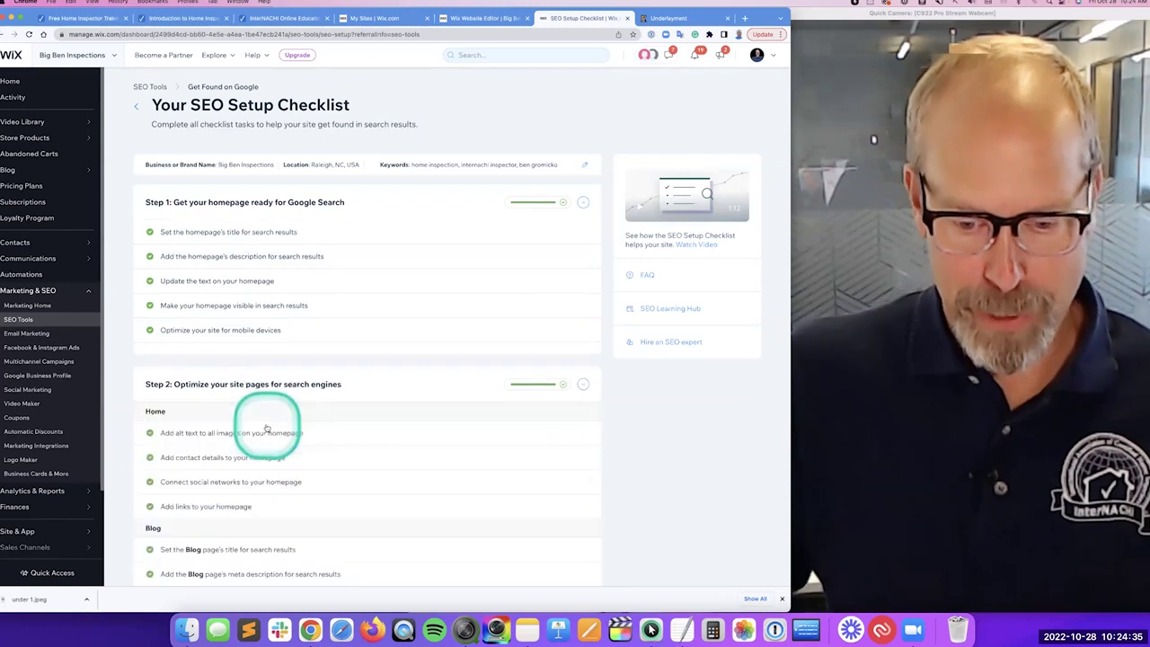
scroll(269, 359, up, 3)
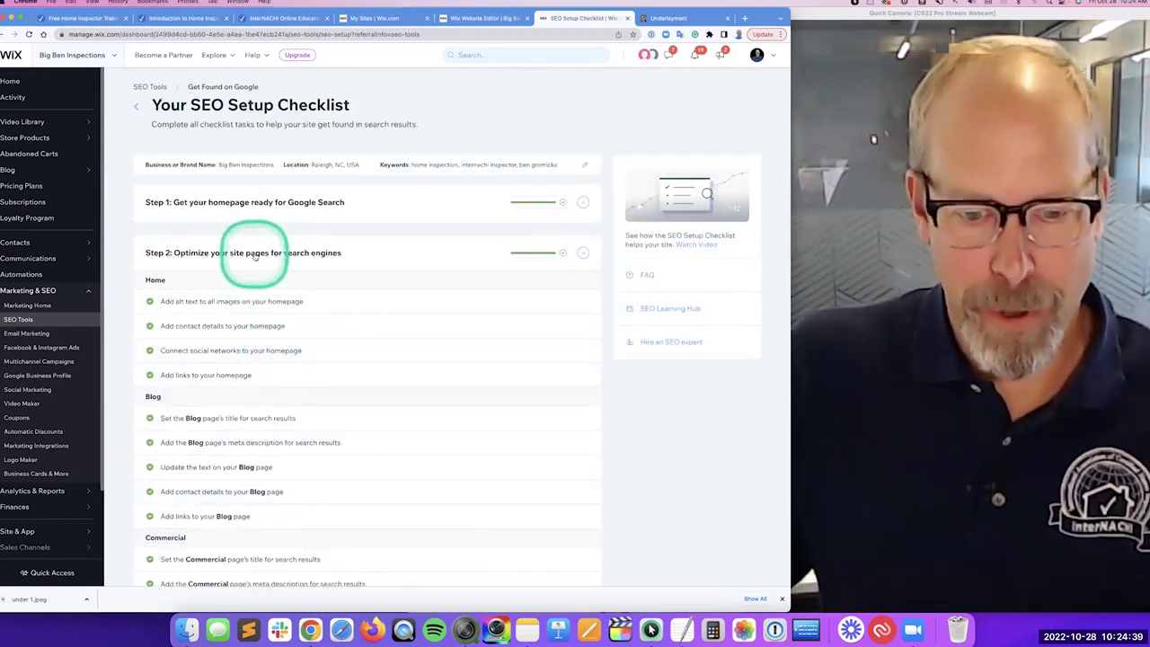
click(255, 253)
click(255, 203)
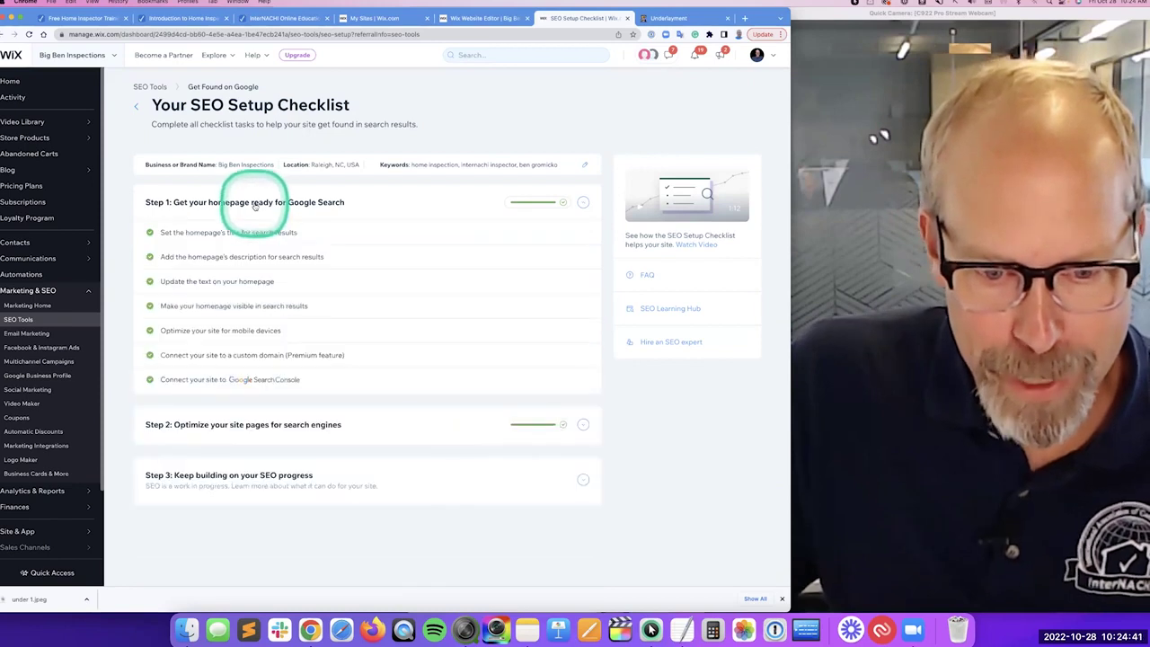
click(193, 233)
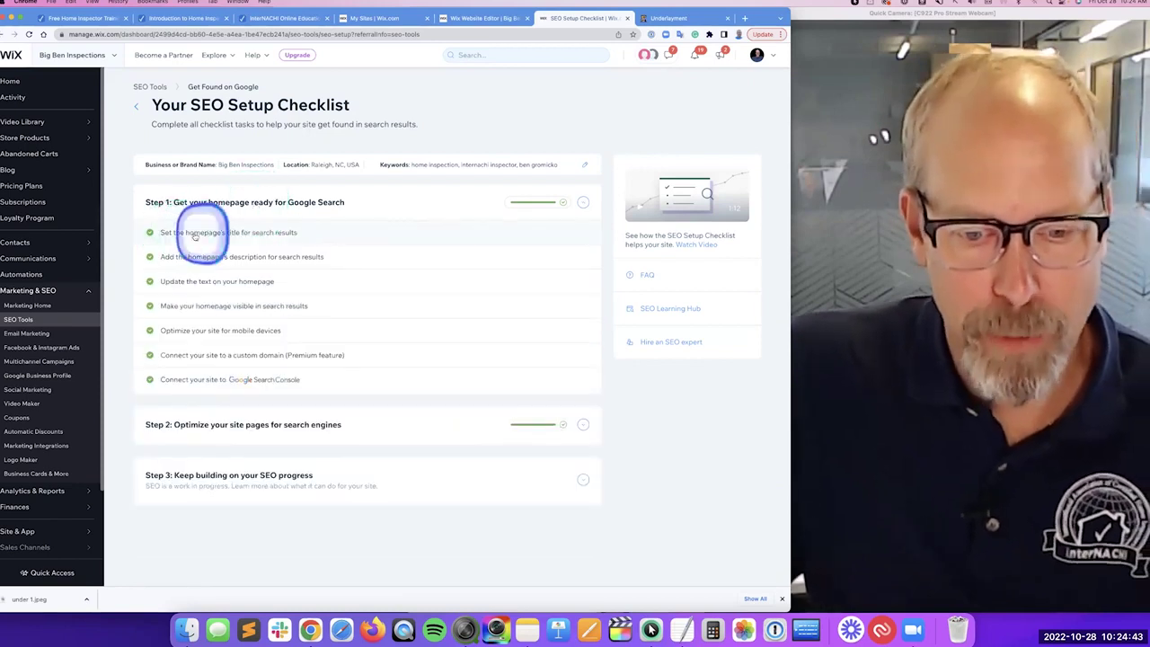
Read the homepage description, text and visibility task details in Step 1
scroll(195, 235, down, 2)
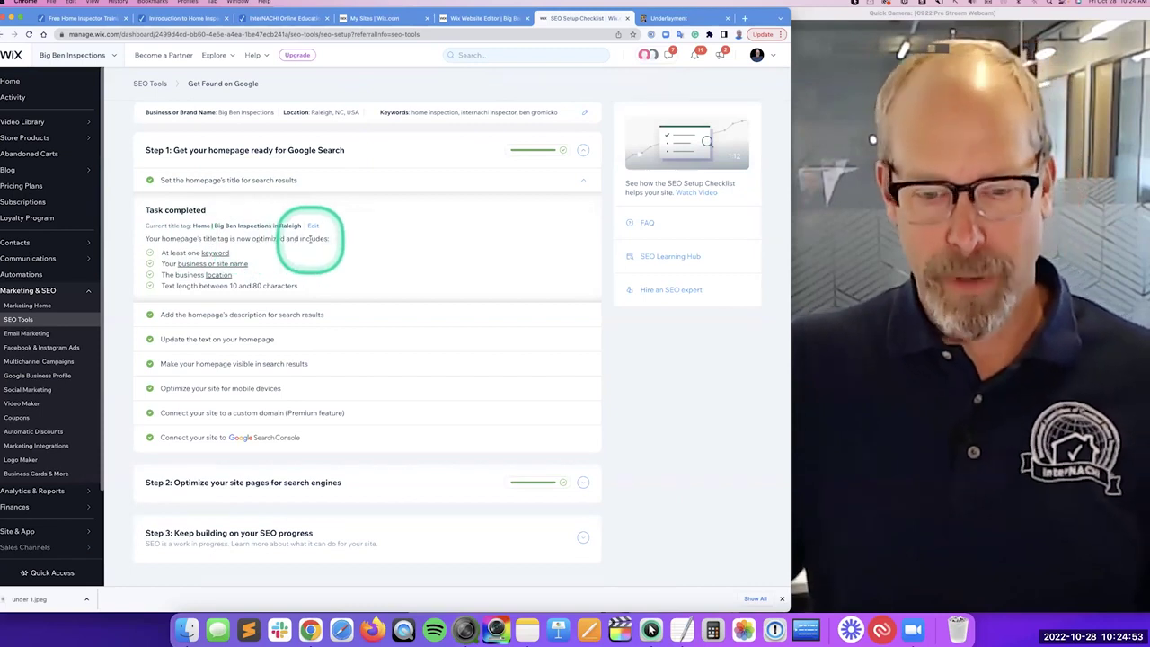
mouse_move(214, 254)
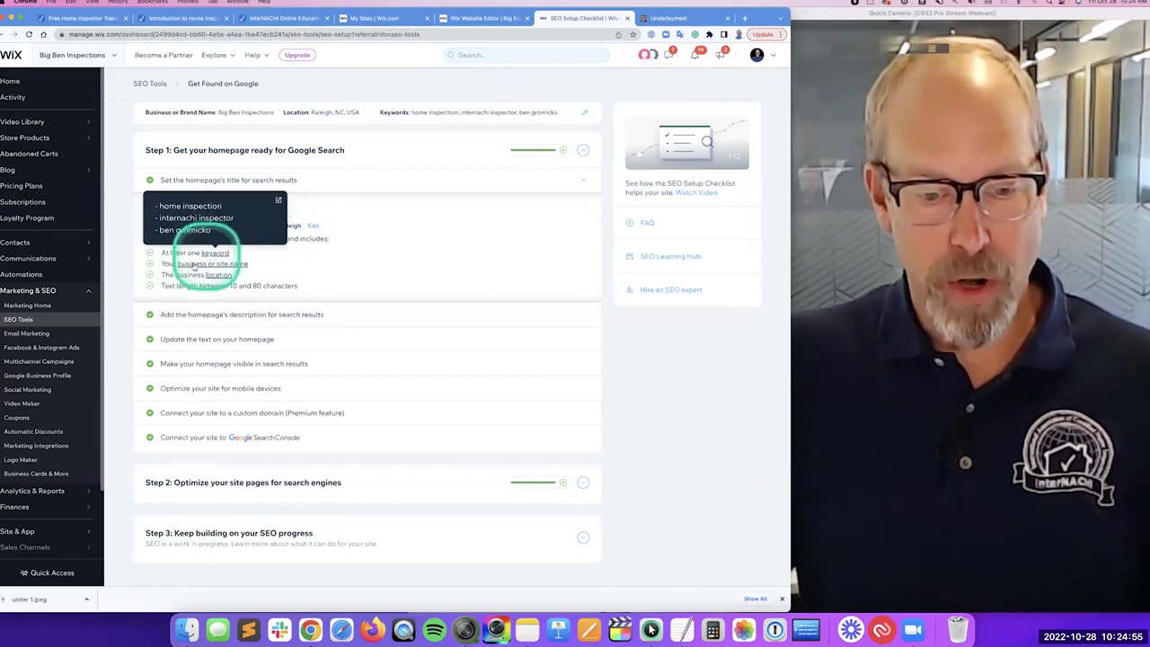
mouse_move(181, 266)
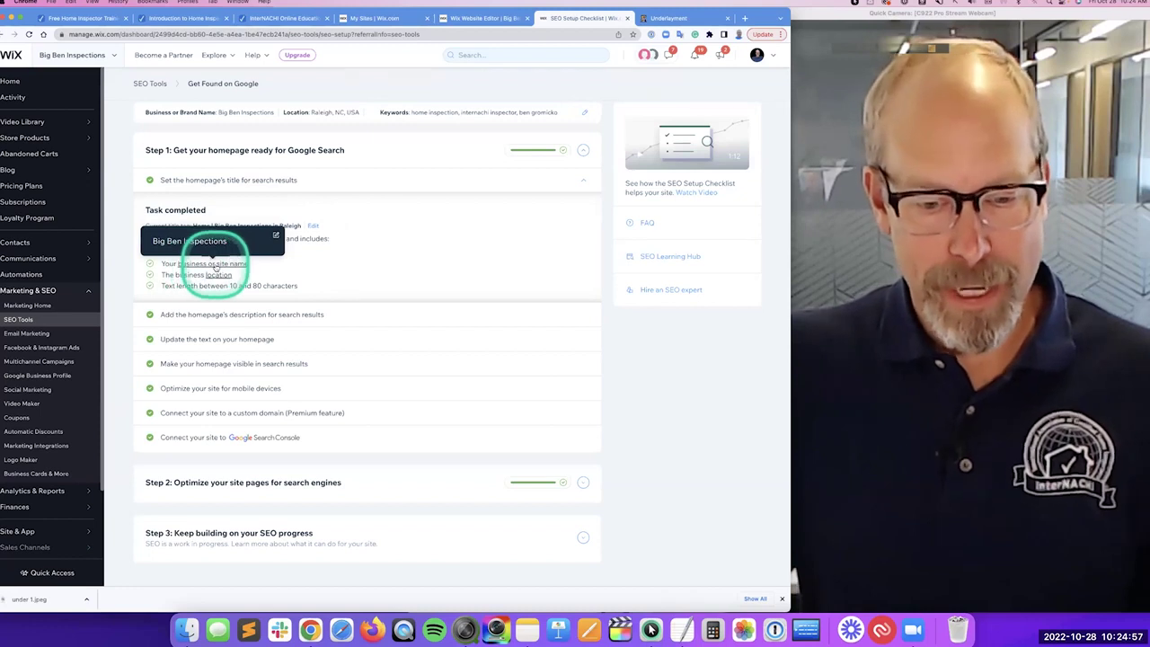
mouse_move(220, 275)
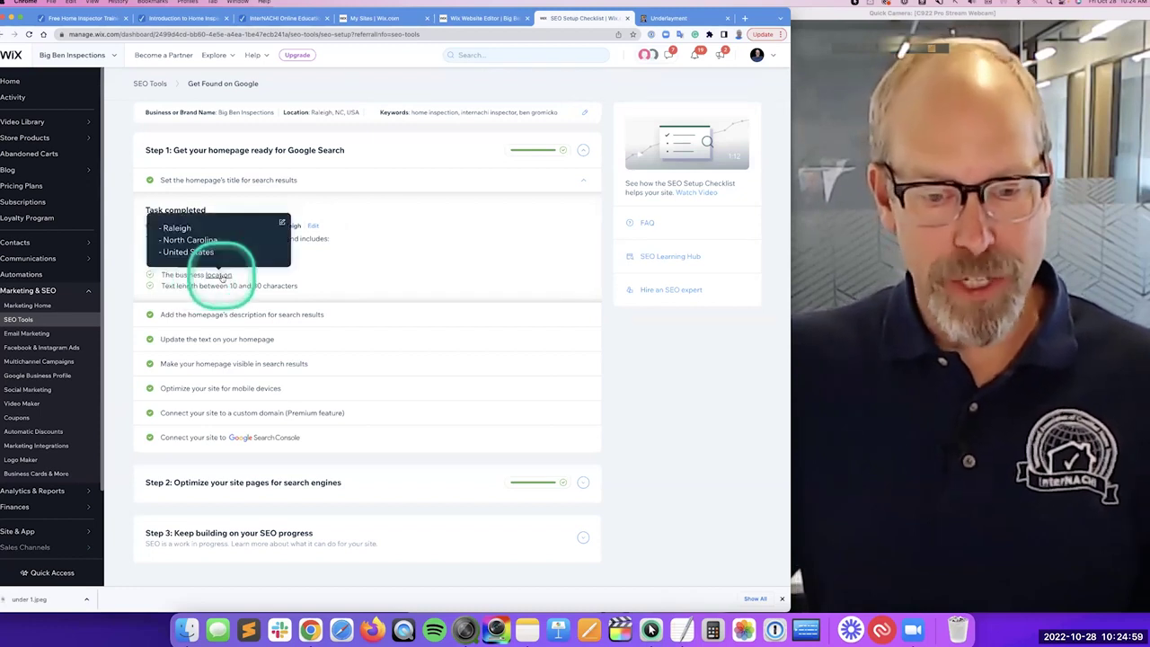
click(250, 315)
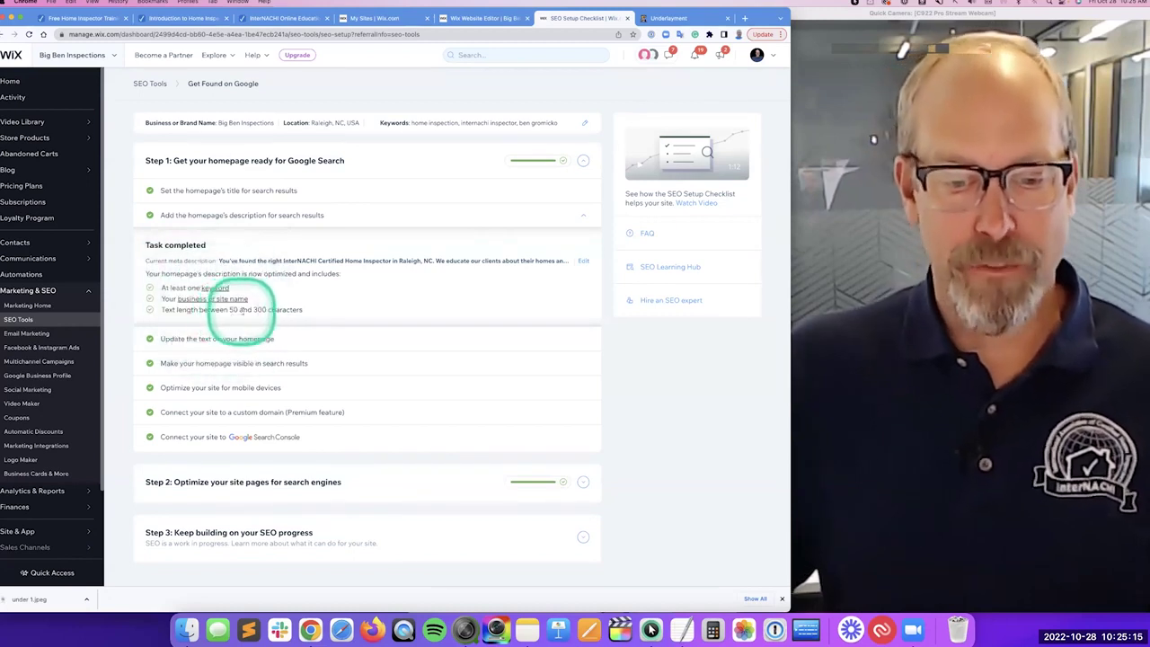
click(258, 338)
click(264, 364)
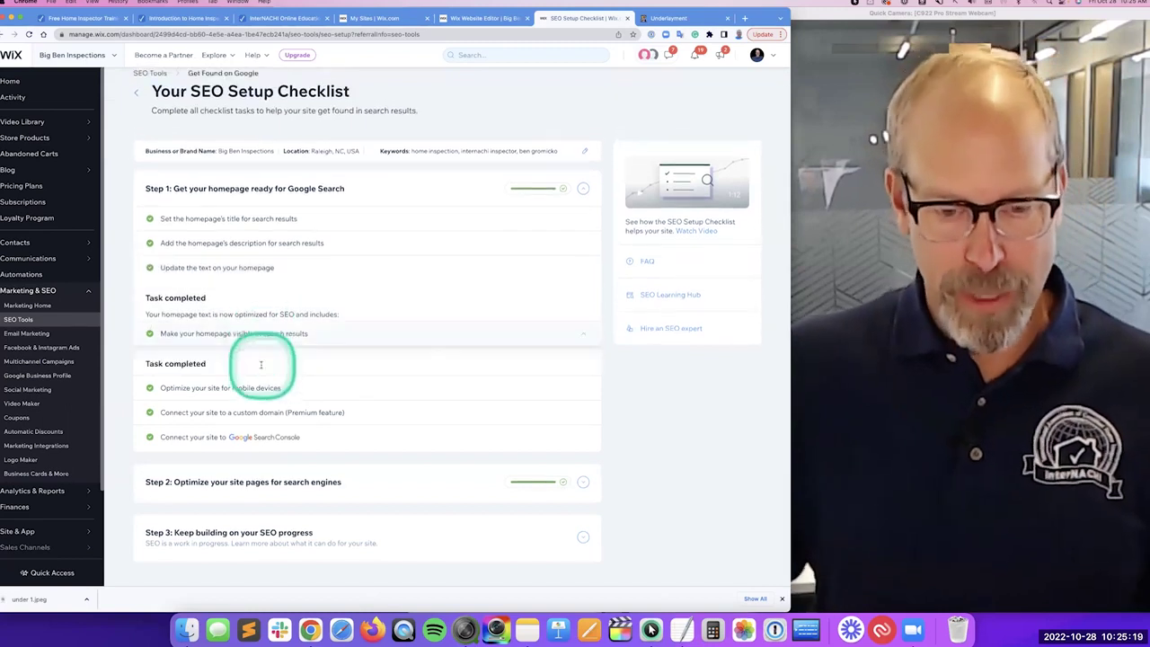
Review Step 2's completed Home, Blog and Commercial page tasks, then collapse Step 2
click(299, 483)
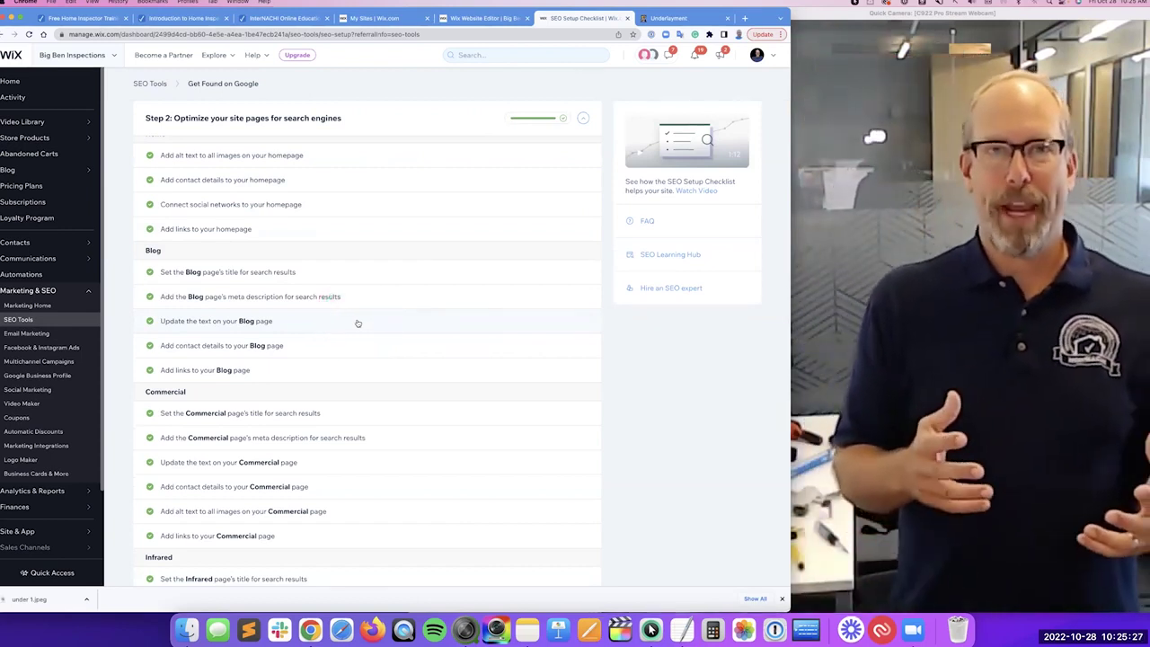
click(357, 322)
click(357, 323)
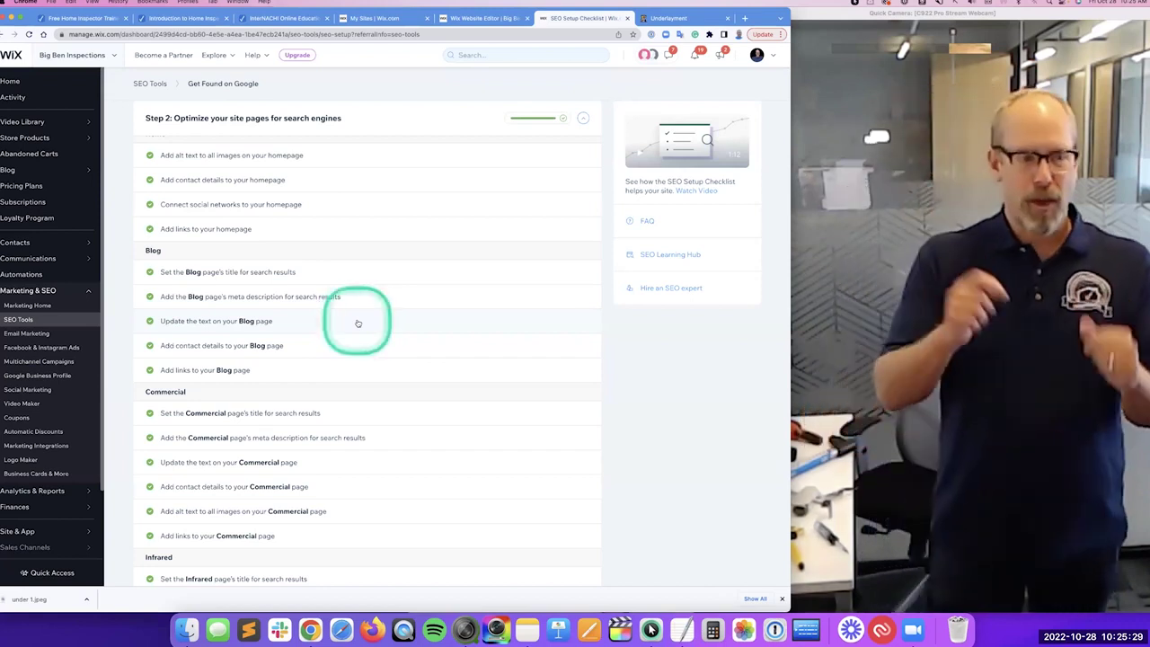
click(357, 323)
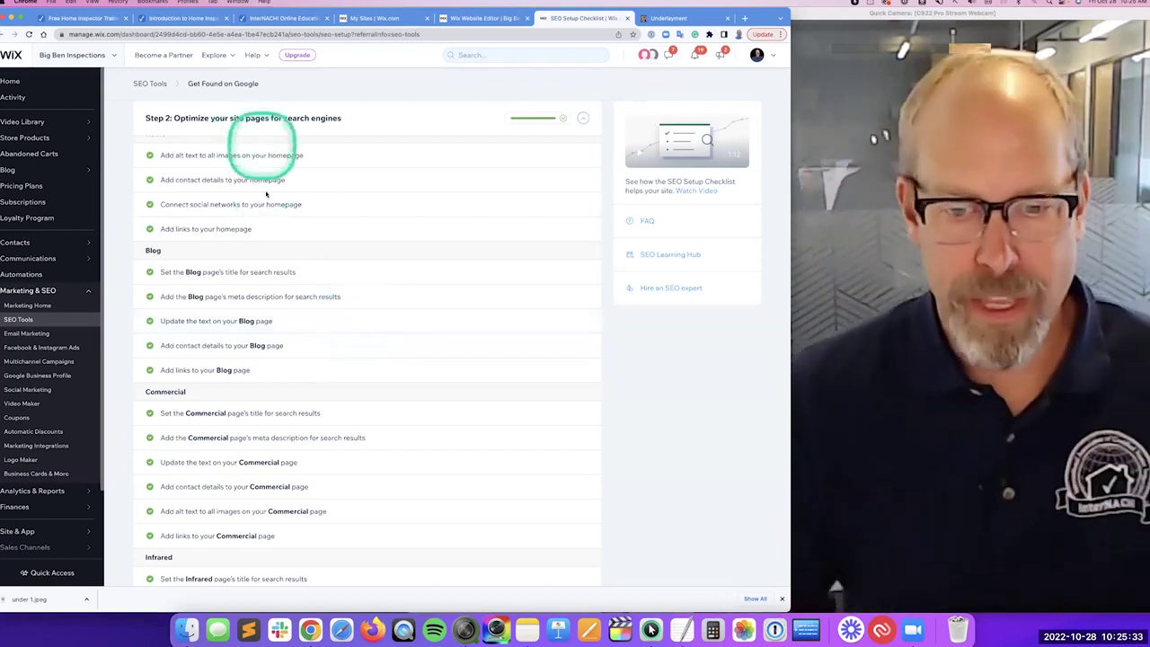
scroll(275, 382, down, 2)
scroll(271, 384, down, 2)
scroll(267, 384, up, 8)
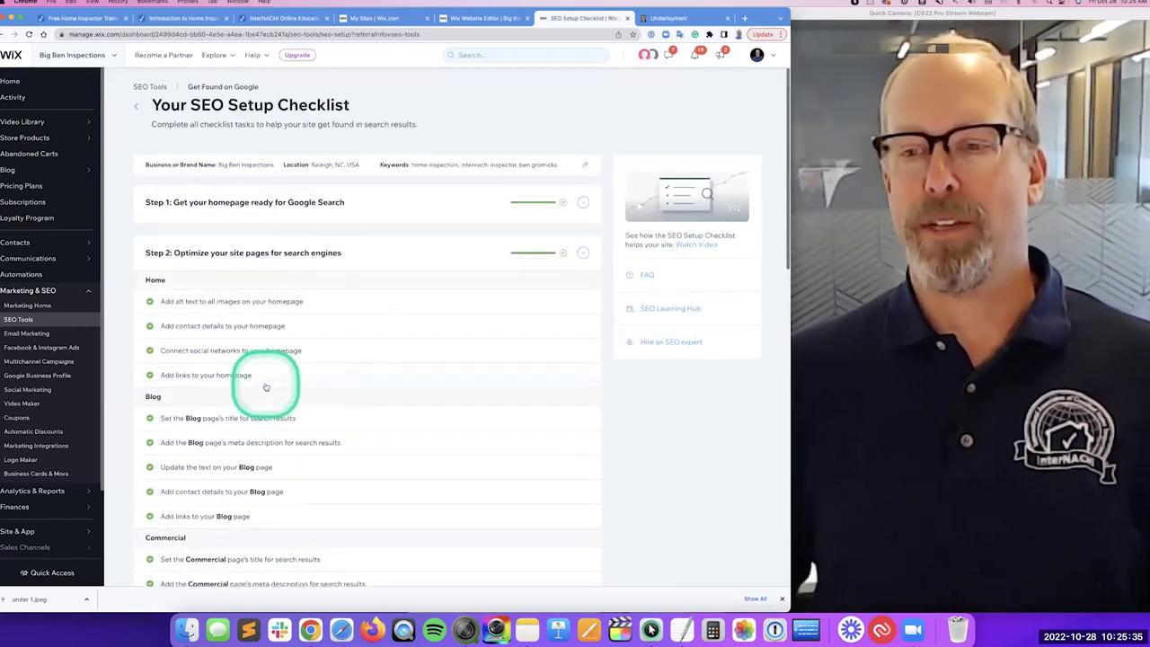
click(289, 253)
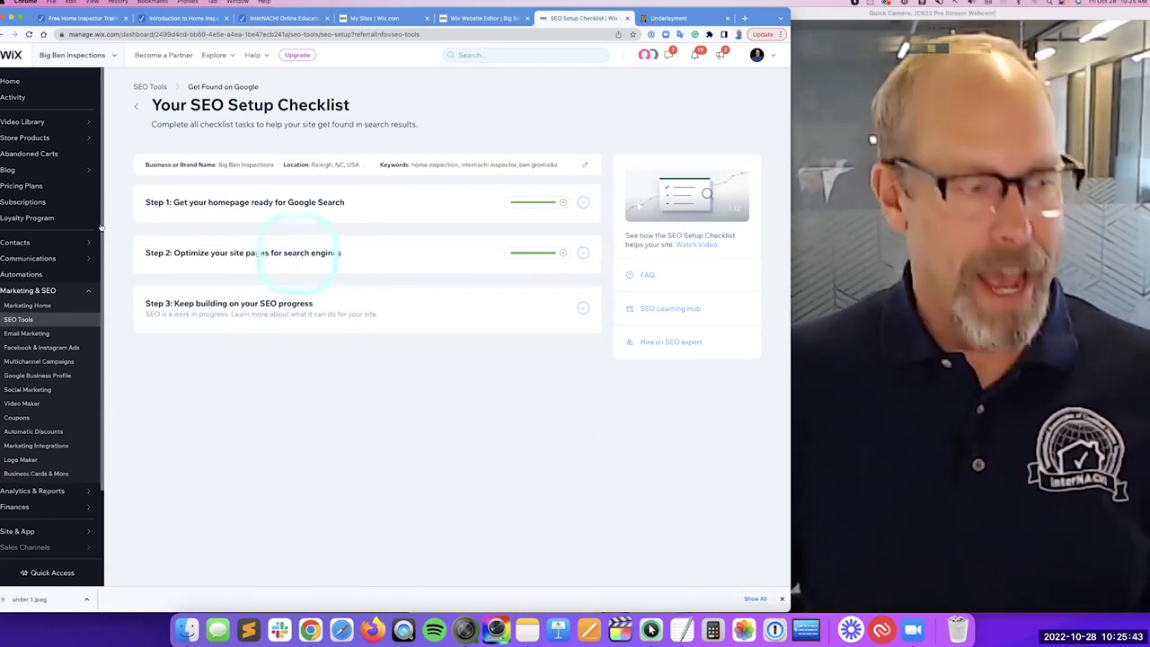
Bring the TextEdit 'Webinar Topics' notes in front of the dashboard
key(super+Tab)
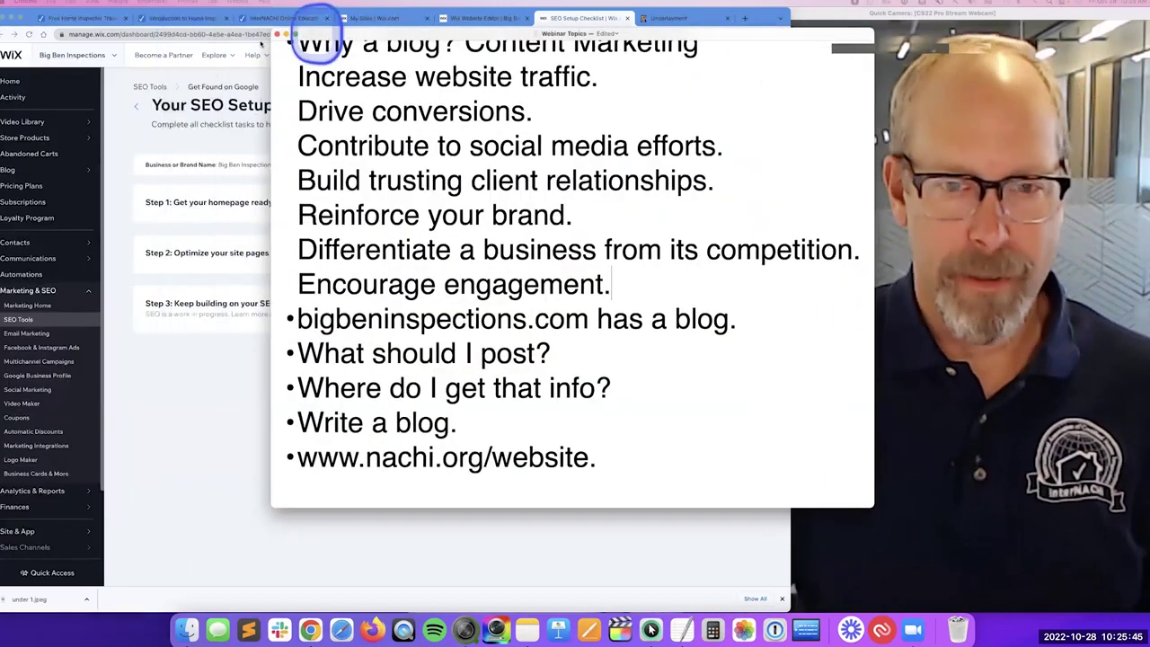
drag(282, 21, 219, 106)
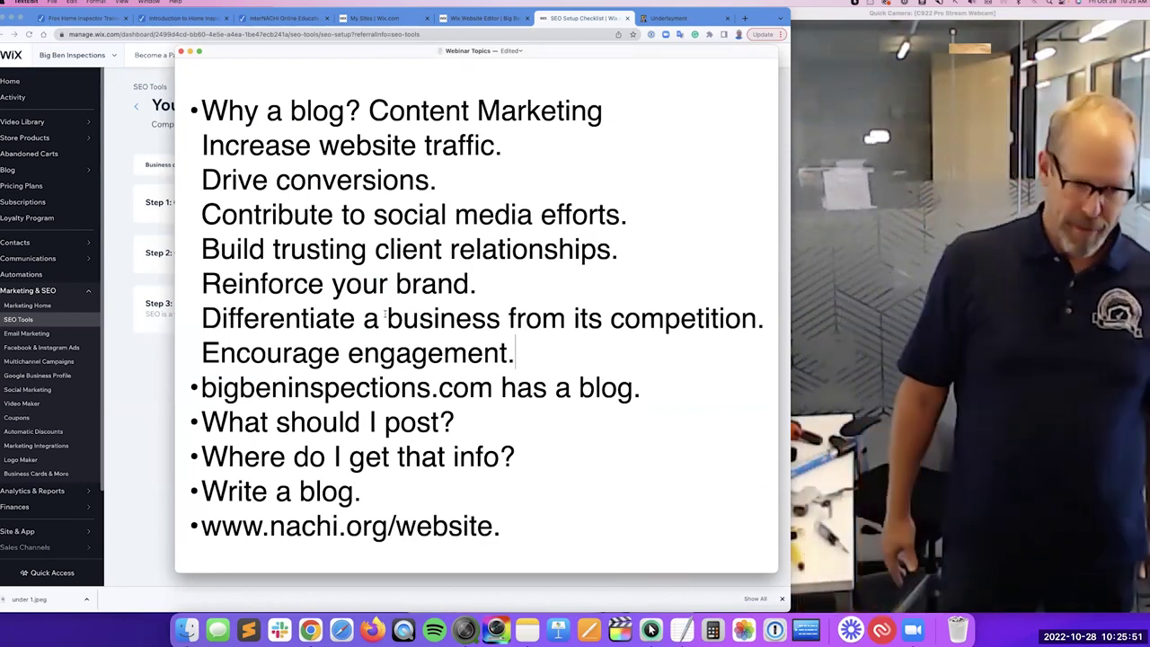
click(386, 317)
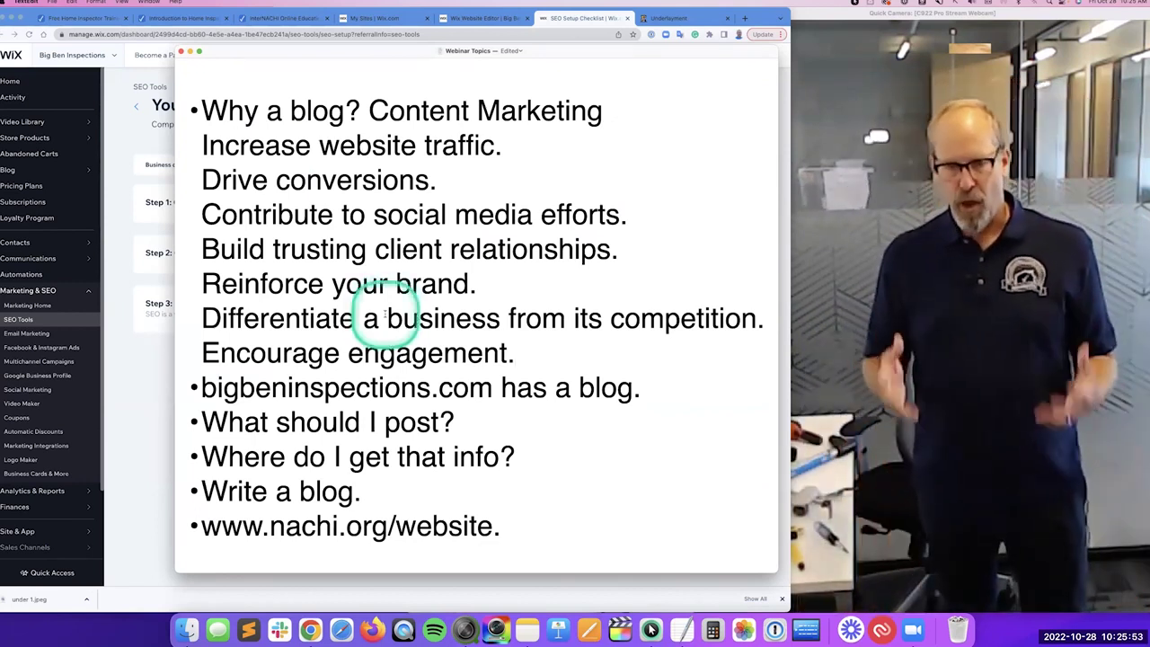